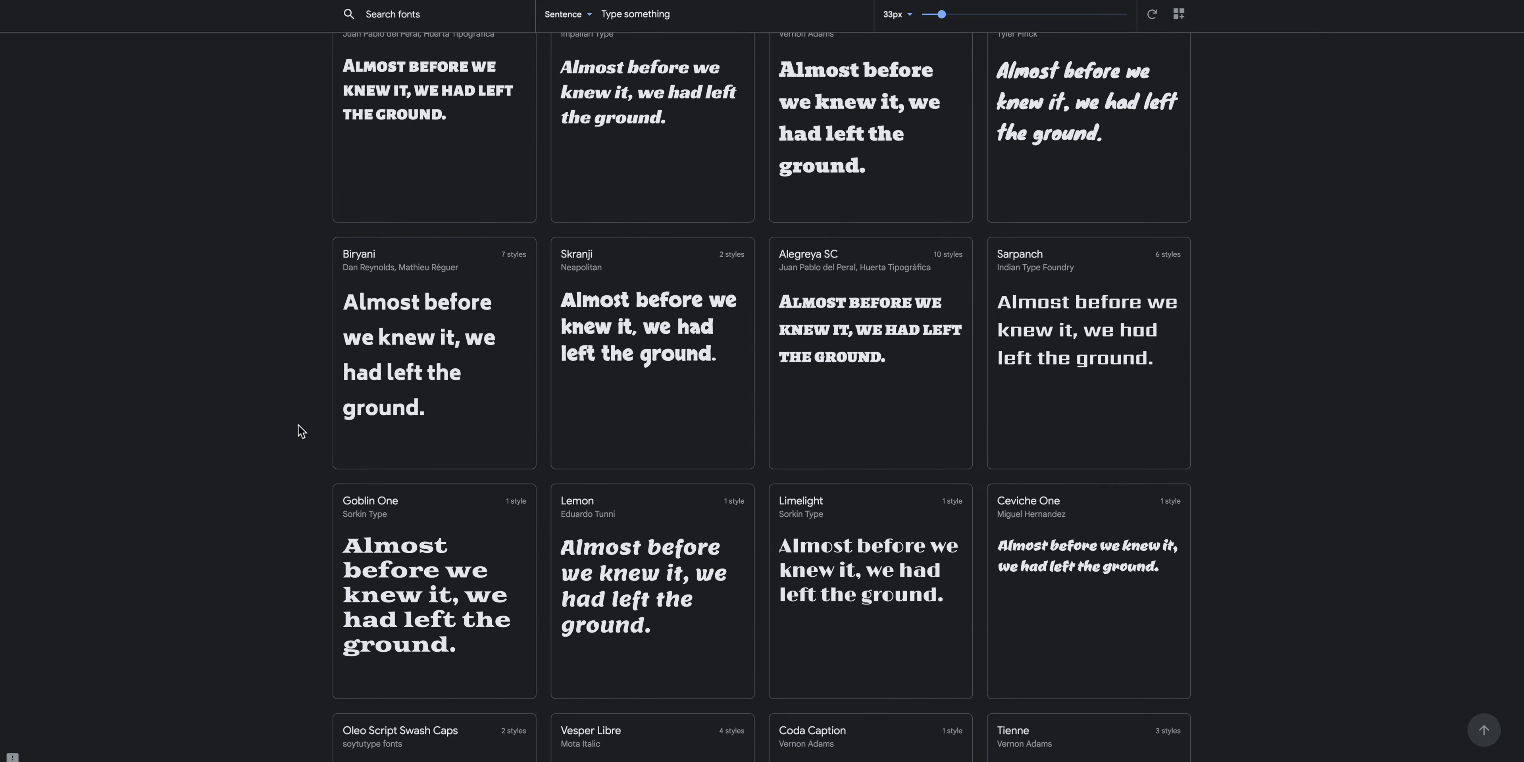
# Preview the custom text CURLY across the Google Fonts families and browse the samples for a suitable typeface.
pyautogui.click(807, 58)
pyautogui.write('CURLY')
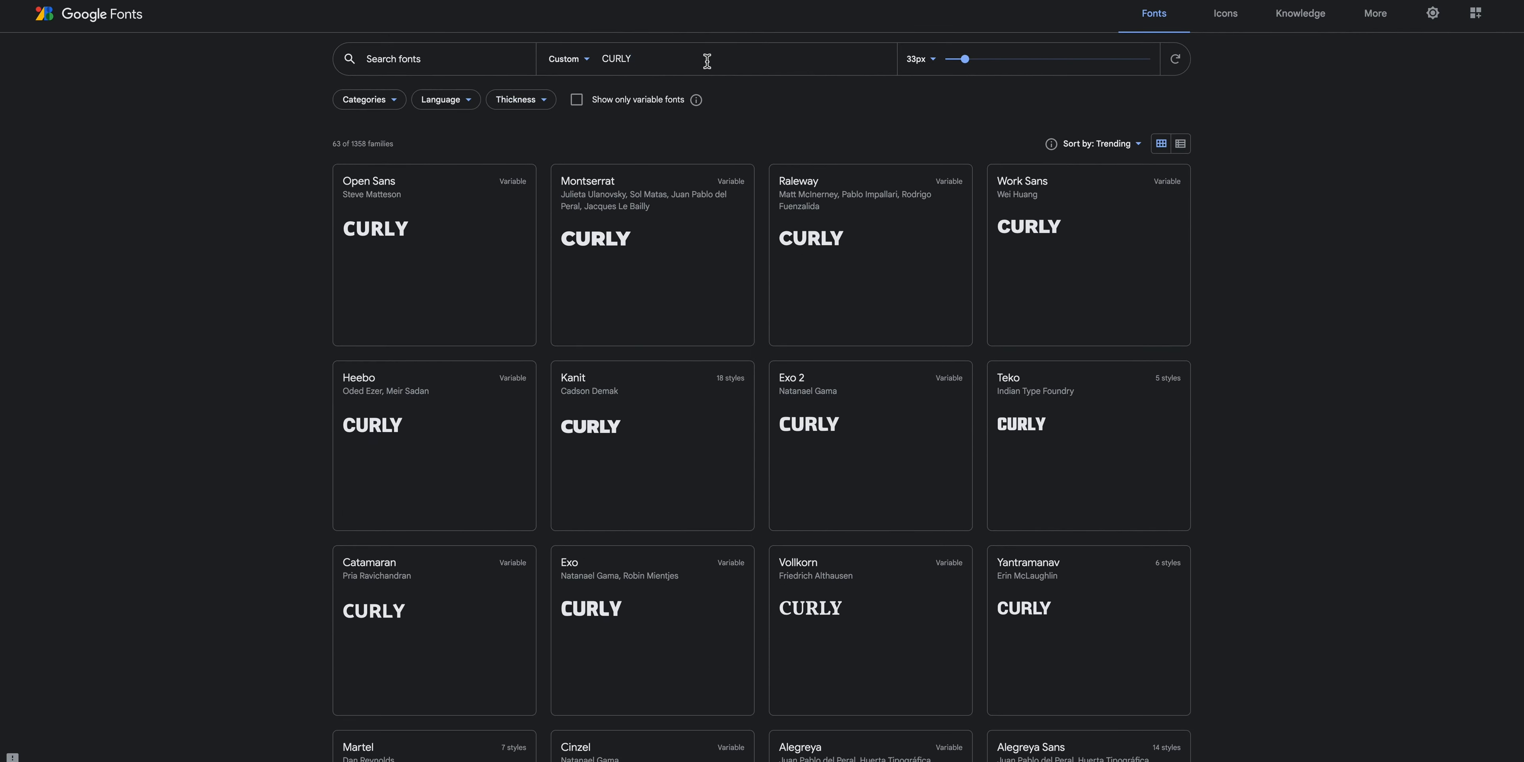
pyautogui.scroll(-15, 306, 398)
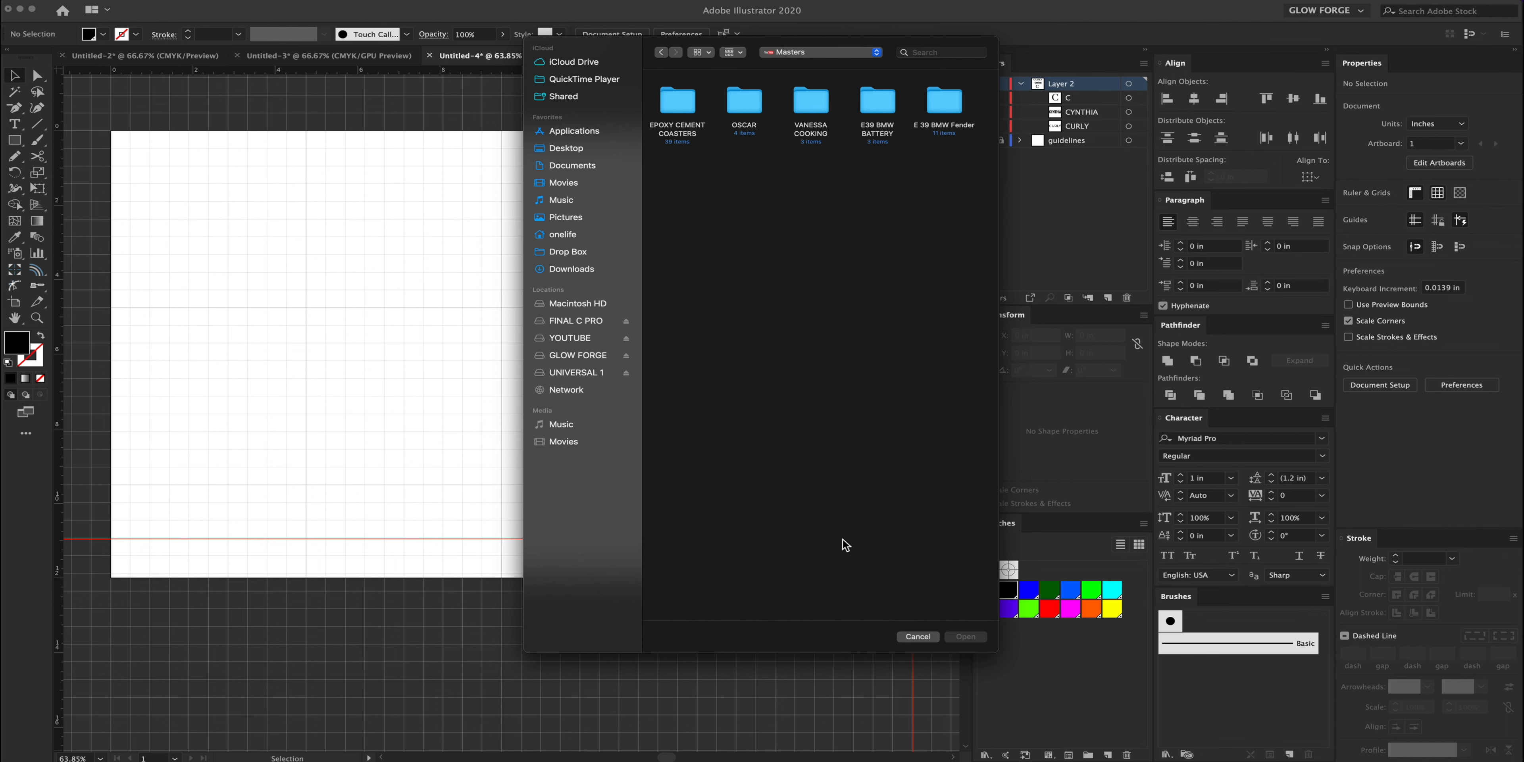
pyautogui.click(917, 637)
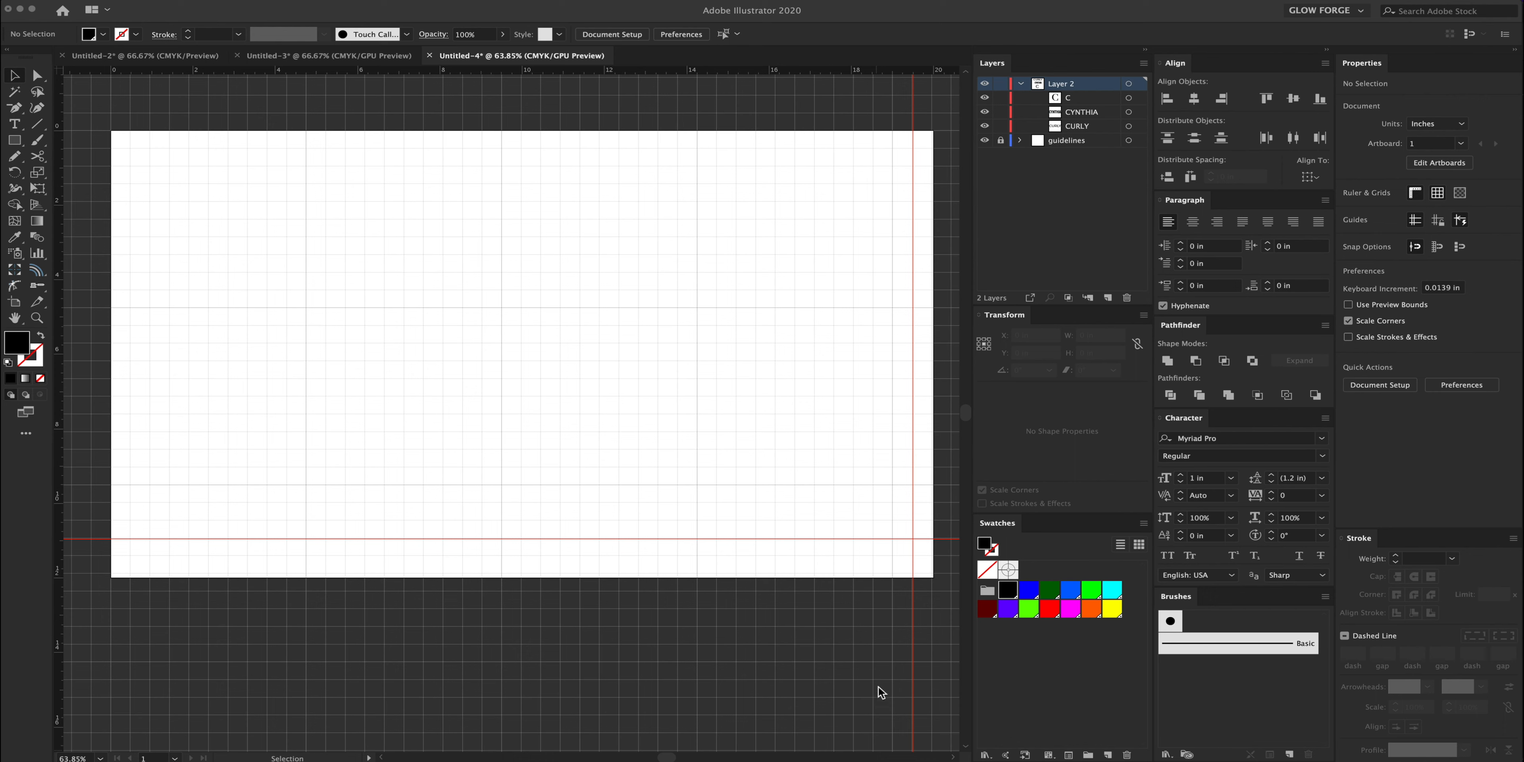
pyautogui.moveTo(1034, 736)
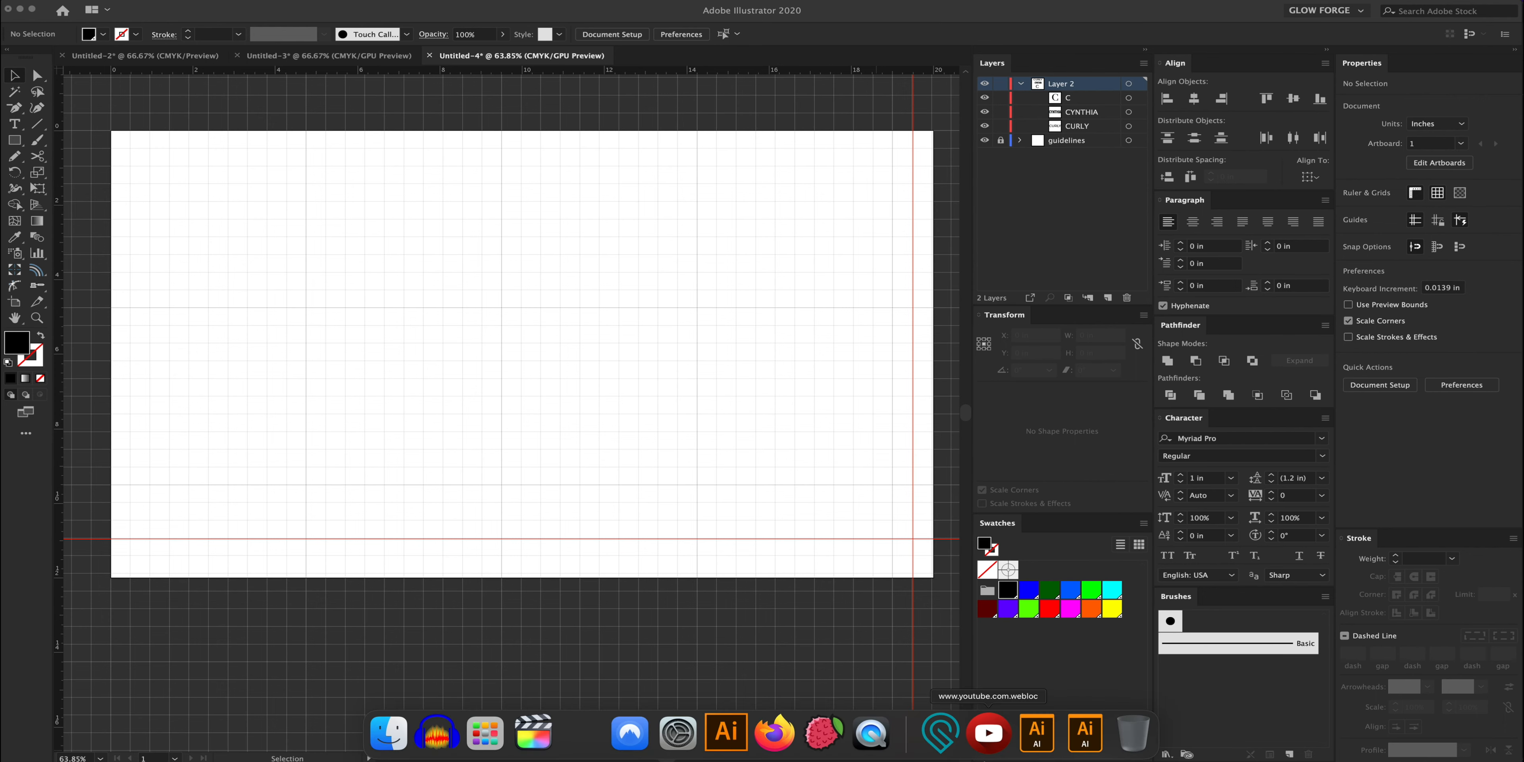
pyautogui.click(1035, 736)
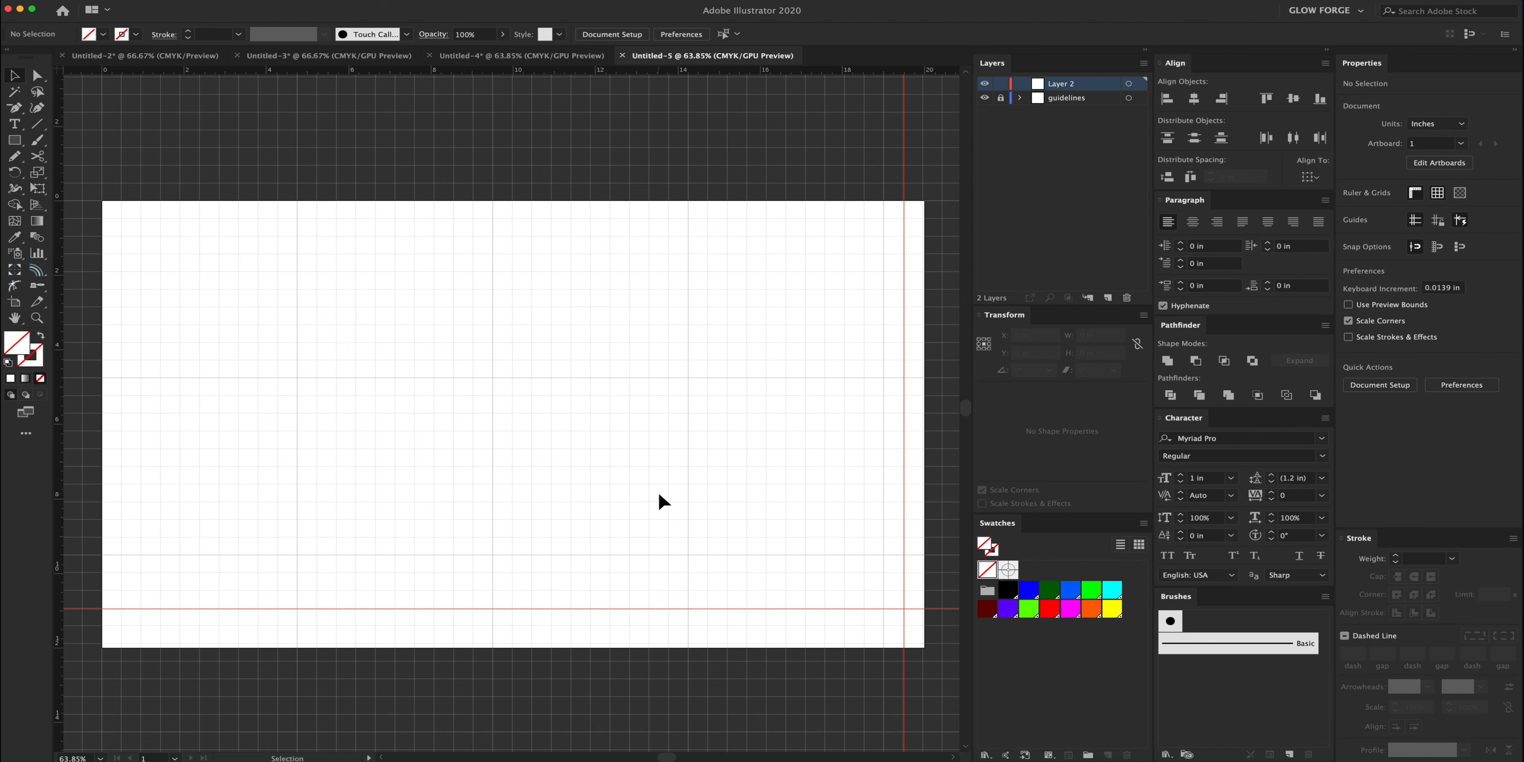
pyautogui.moveTo(1029, 758)
pyautogui.click(623, 57)
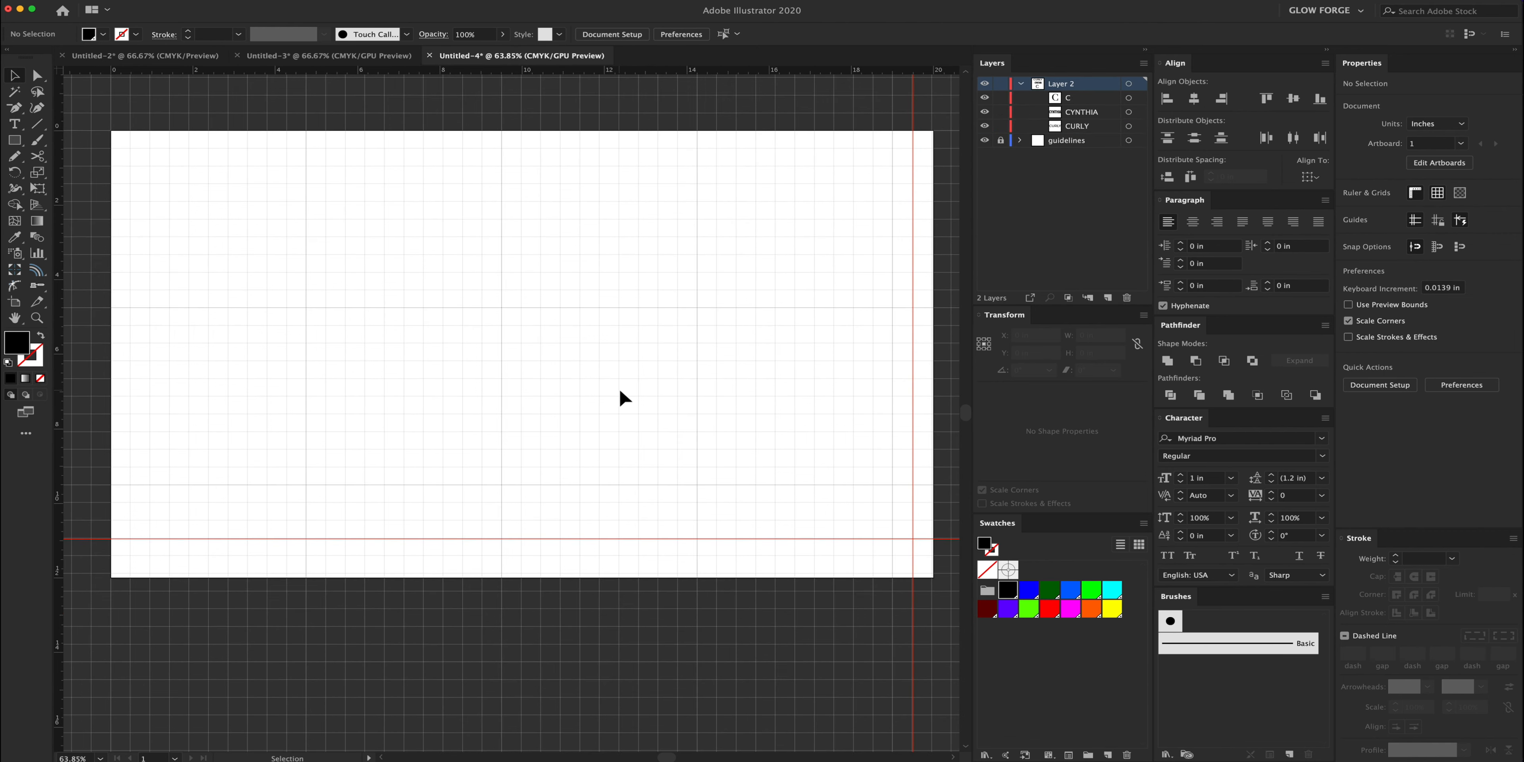
# Bring the Bodoni 72 letter C from the area beside the artboard onto the middle of the artboard.
pyautogui.hscroll(3, 618, 387)
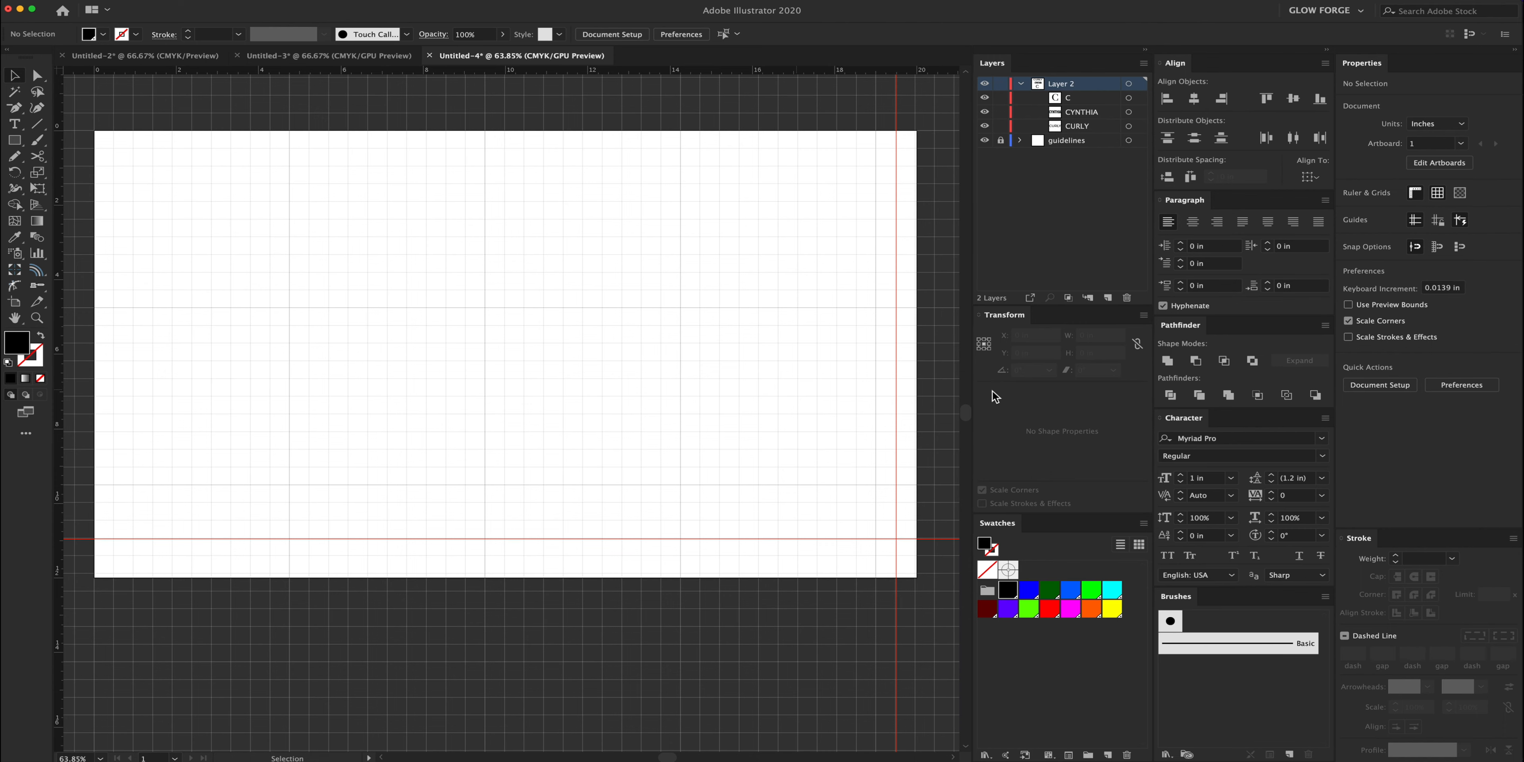
pyautogui.hscroll(1, 613, 408)
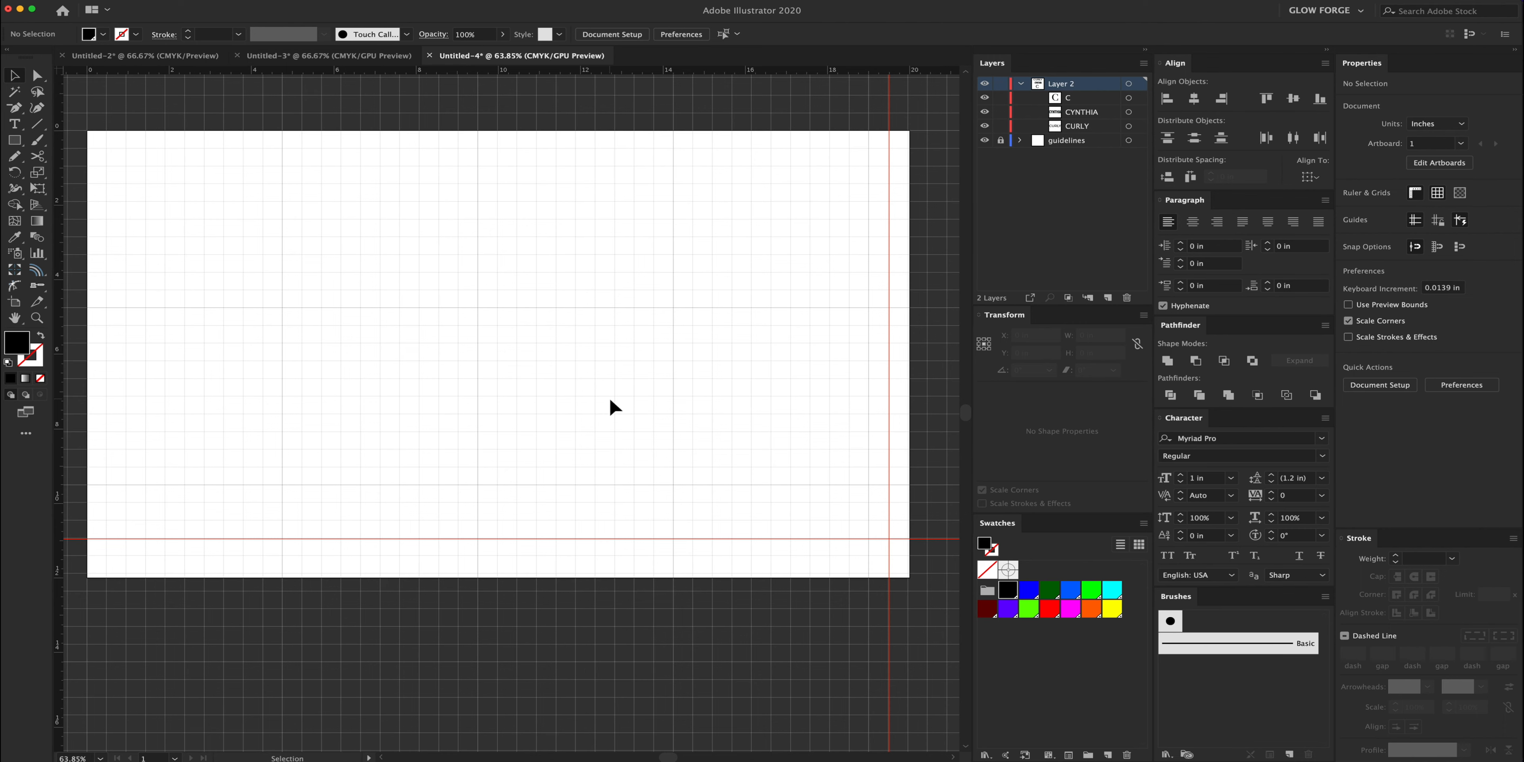
pyautogui.hscroll(10, 610, 401)
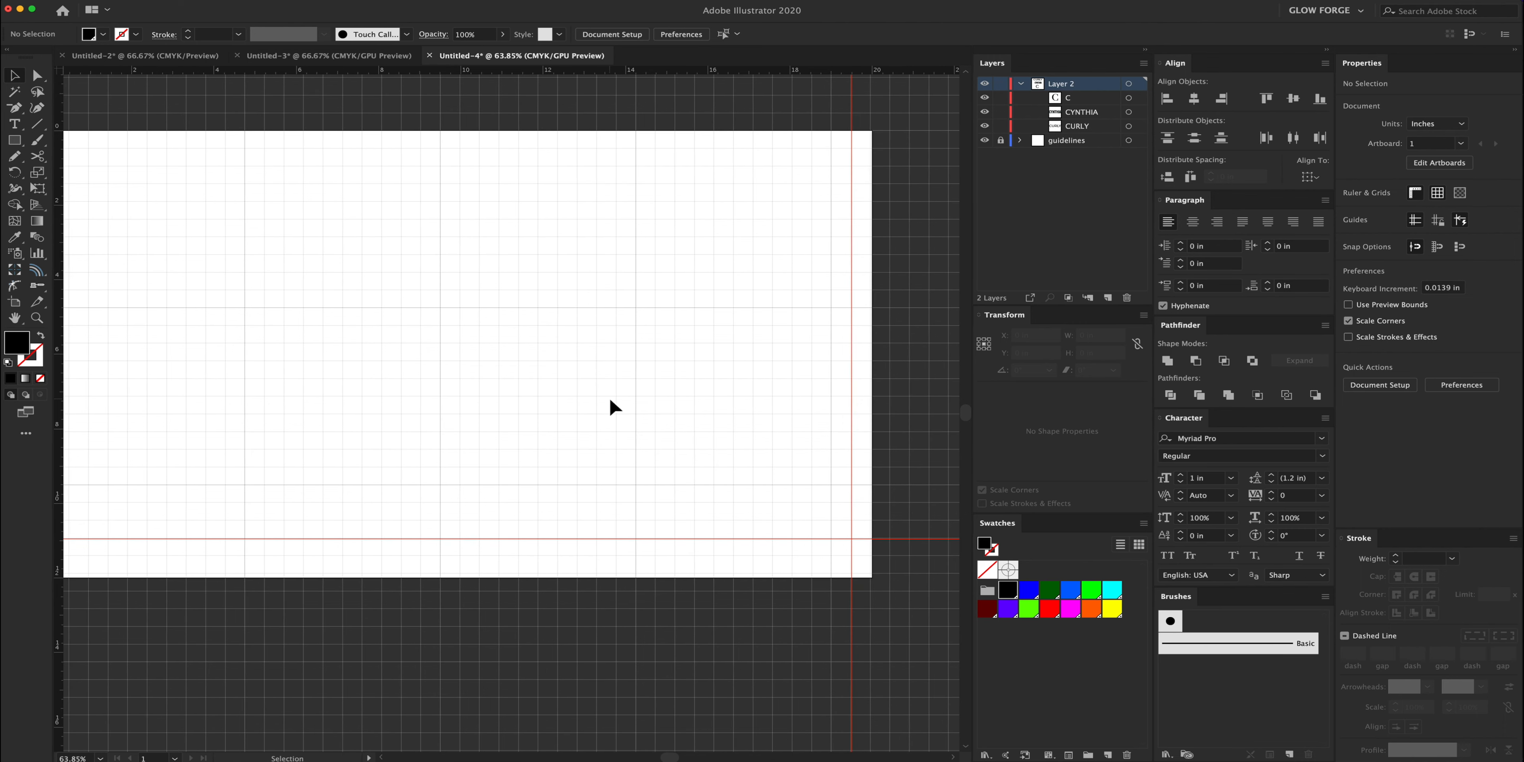
pyautogui.hscroll(2, 609, 400)
pyautogui.moveTo(888, 471); pyautogui.dragTo(264, 345)
pyautogui.hscroll(-11, 264, 345)
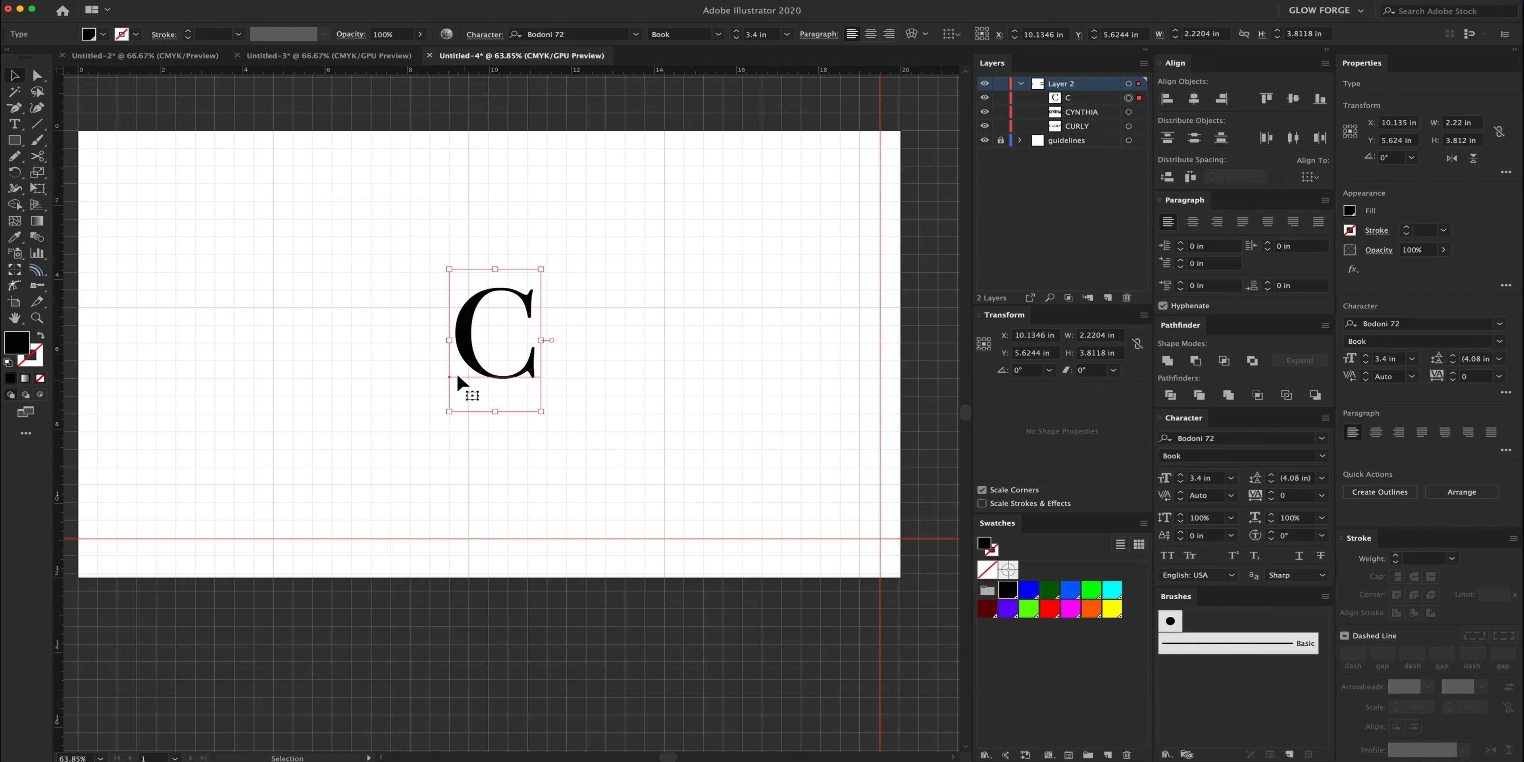
# Enlarge the letter C to a text frame of about 6.46 by 11.09 in and position it centrally on the artboard.
pyautogui.moveTo(467, 355); pyautogui.dragTo(422, 240)
pyautogui.moveTo(495, 297); pyautogui.dragTo(681, 535)
pyautogui.moveTo(449, 326); pyautogui.dragTo(426, 327)
pyautogui.moveTo(624, 539); pyautogui.dragTo(654, 583)
pyautogui.moveTo(435, 424); pyautogui.dragTo(433, 415)
pyautogui.click(311, 398)
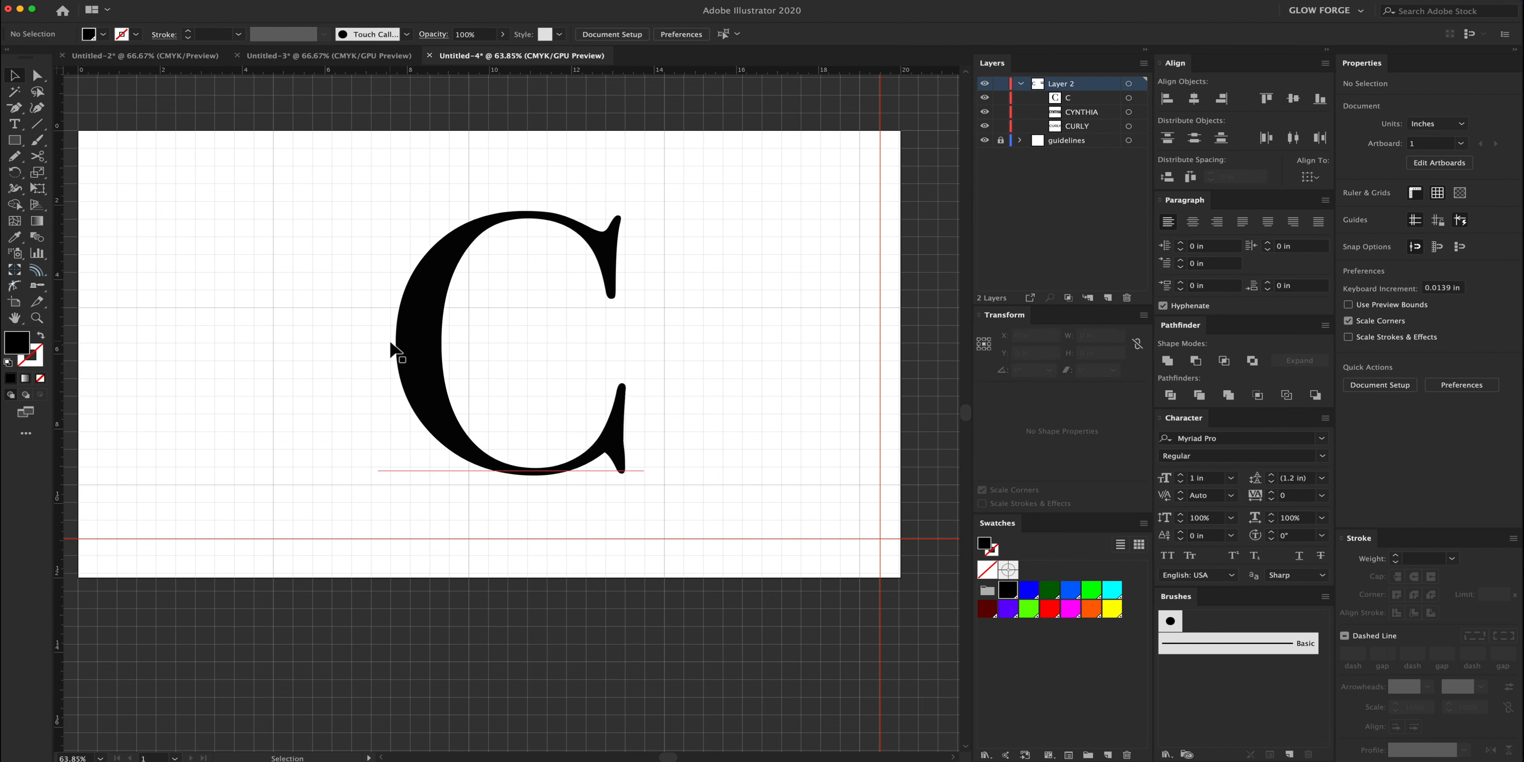
# Convert the letter C to outlines and shift it slightly up and to the left.
pyautogui.click(423, 346)
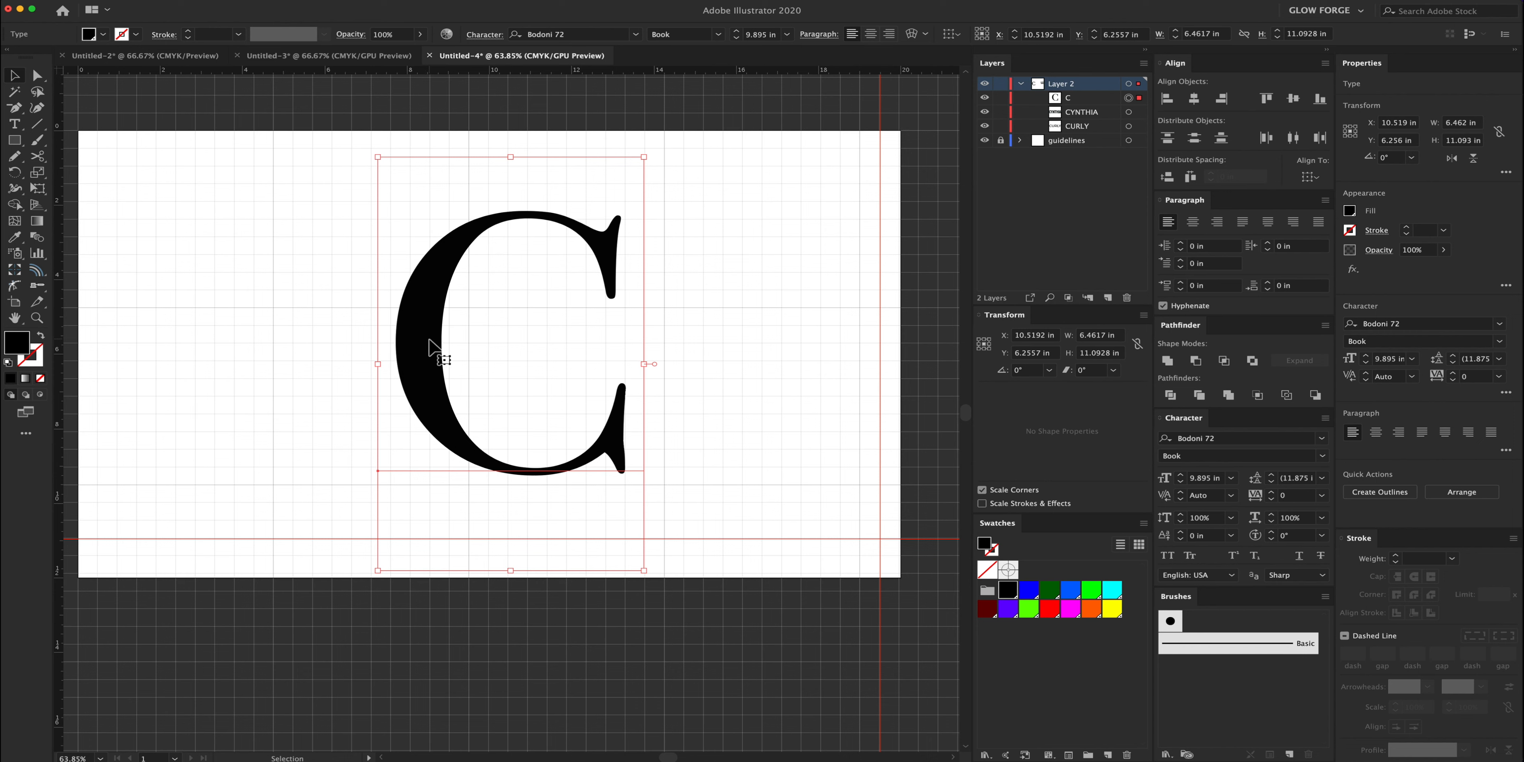
pyautogui.click(1378, 494)
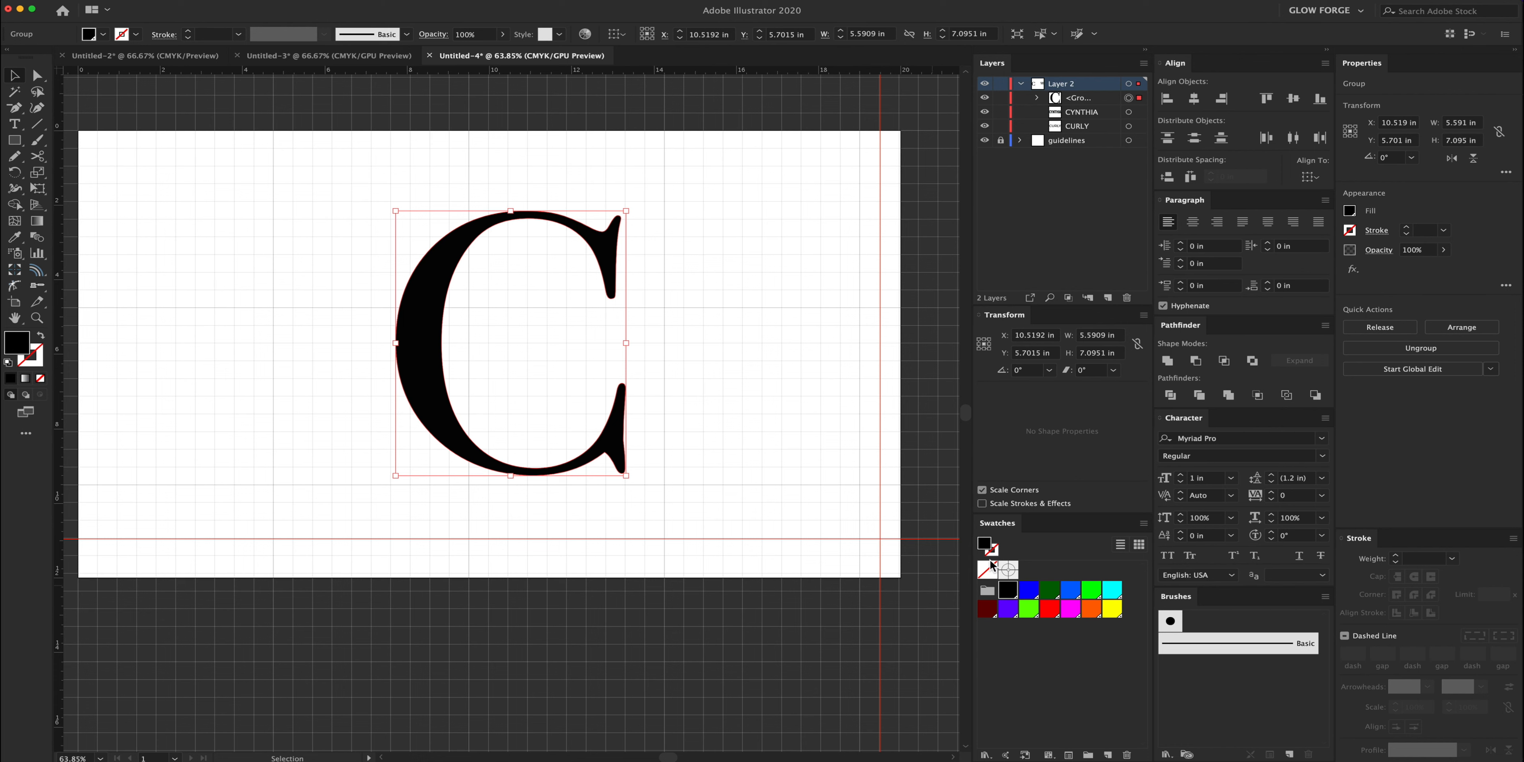
pyautogui.moveTo(422, 325); pyautogui.dragTo(407, 313)
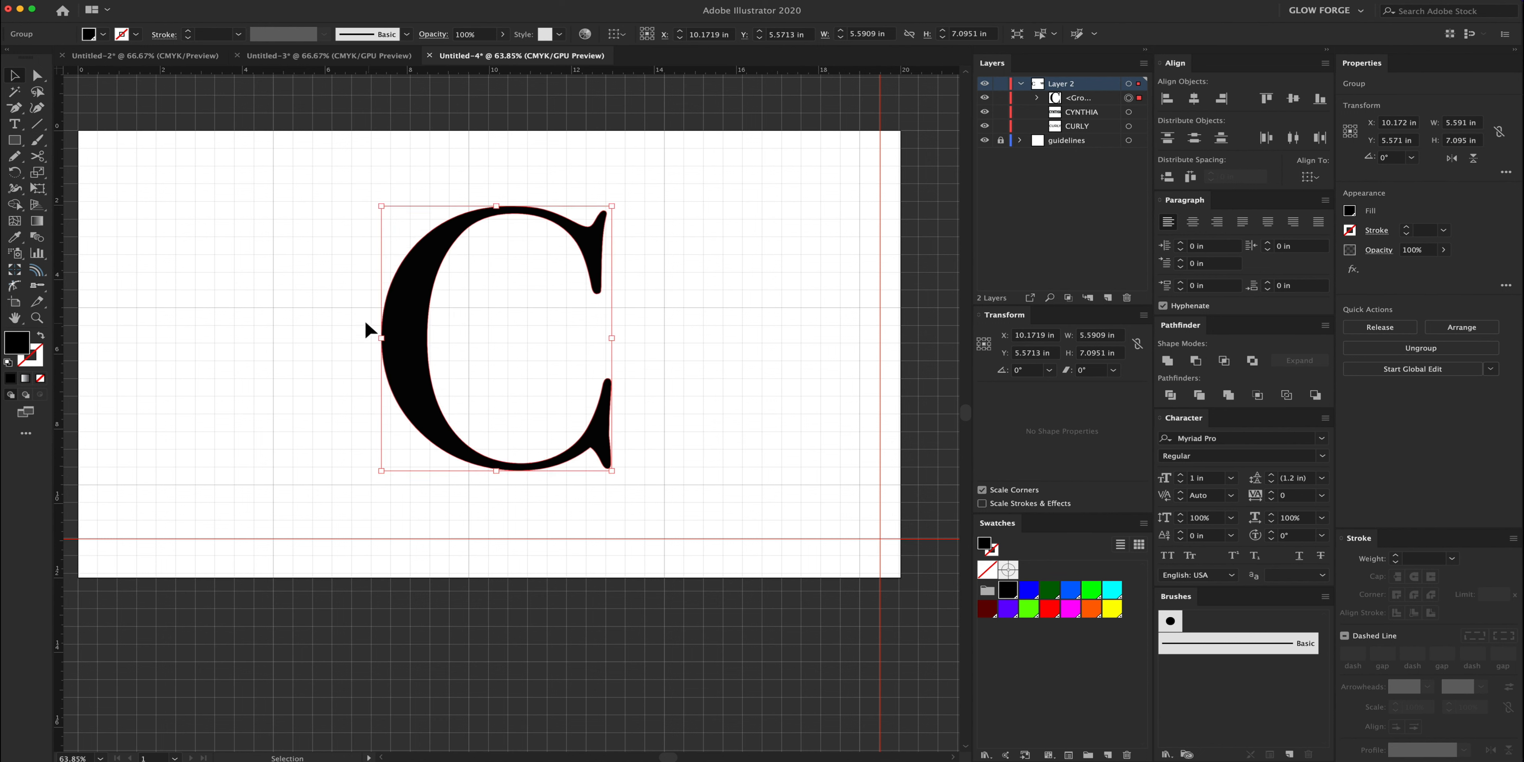
# Draw a horizontal line about 7.78 in long across the middle of the letter C.
pyautogui.moveTo(44, 132)
pyautogui.mouseDown()
pyautogui.moveTo(107, 129)
pyautogui.moveTo(72, 127)
pyautogui.mouseUp()
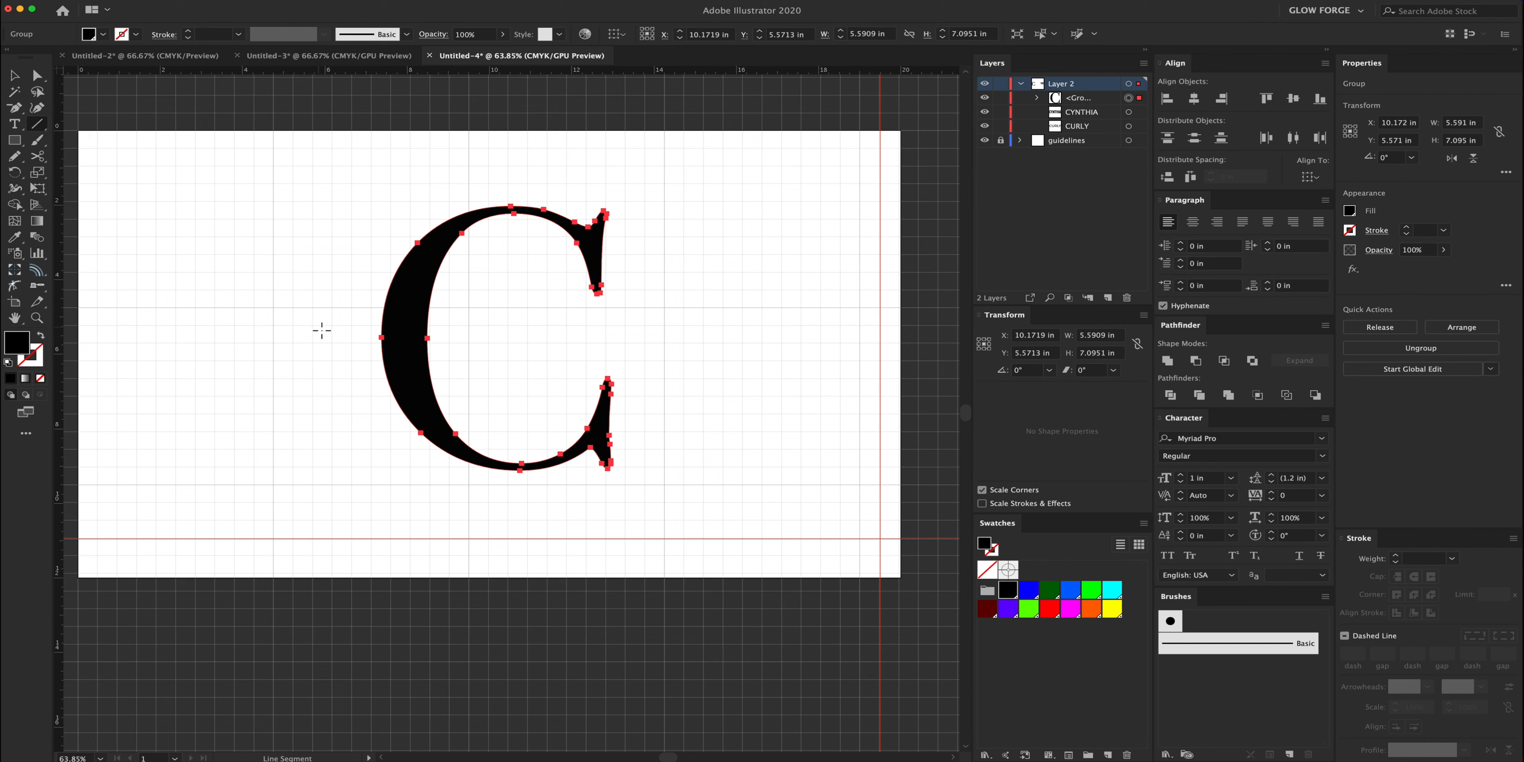
pyautogui.moveTo(319, 331); pyautogui.dragTo(638, 337)
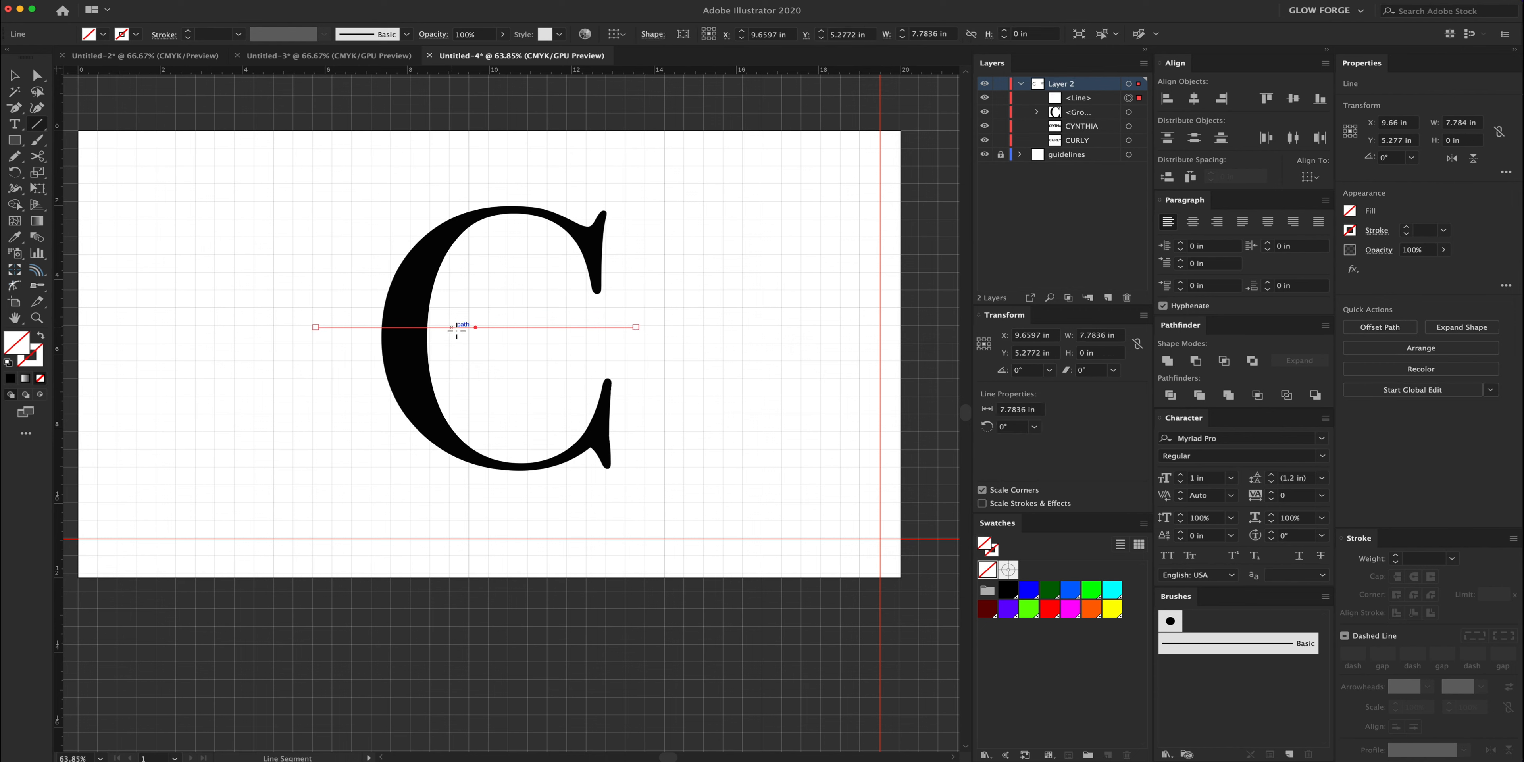
pyautogui.click(15, 75)
pyautogui.click(175, 293)
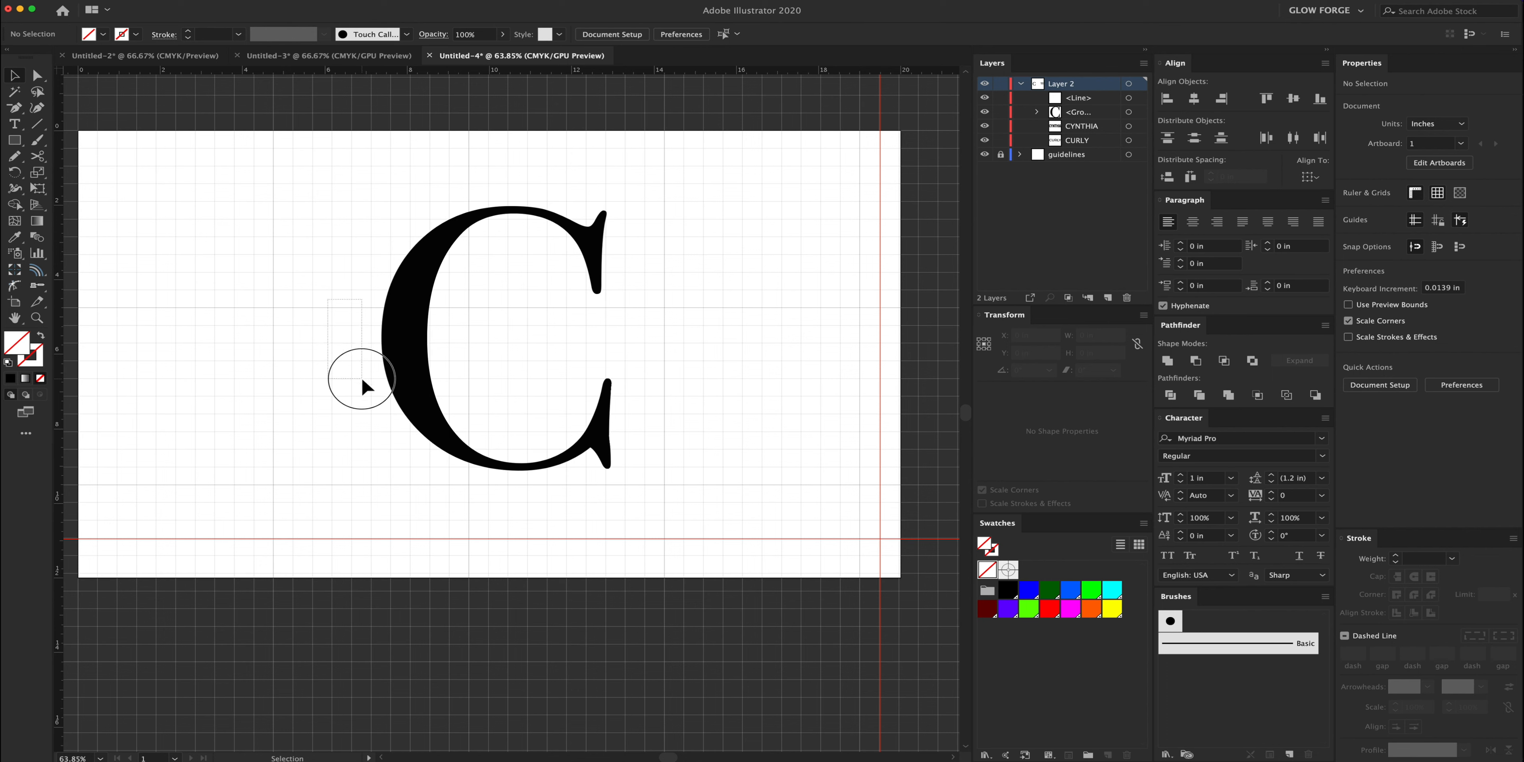
# Give the horizontal line a black stroke with no fill.
pyautogui.moveTo(362, 378); pyautogui.dragTo(361, 378)
pyautogui.moveTo(308, 297); pyautogui.dragTo(343, 349)
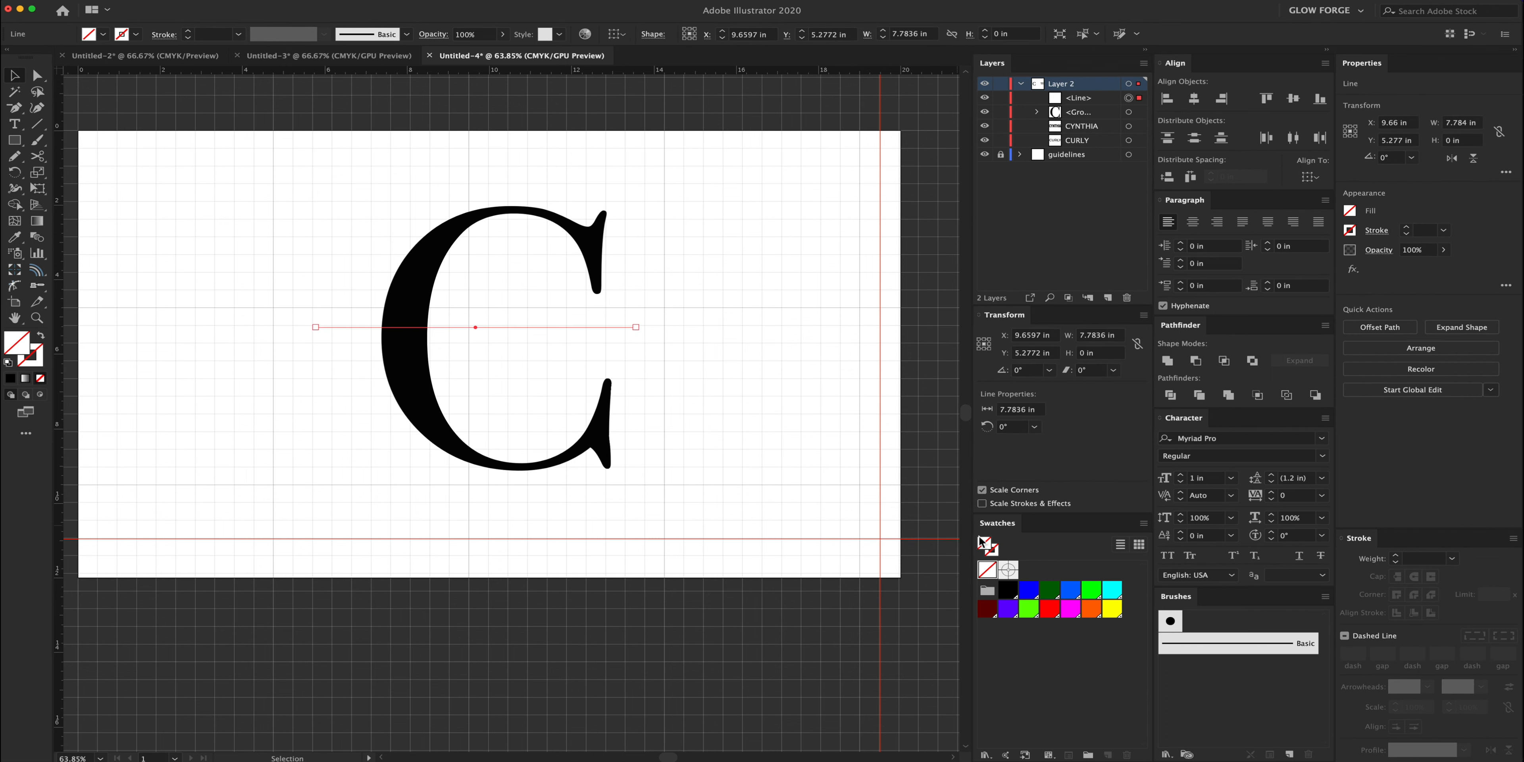
pyautogui.click(996, 553)
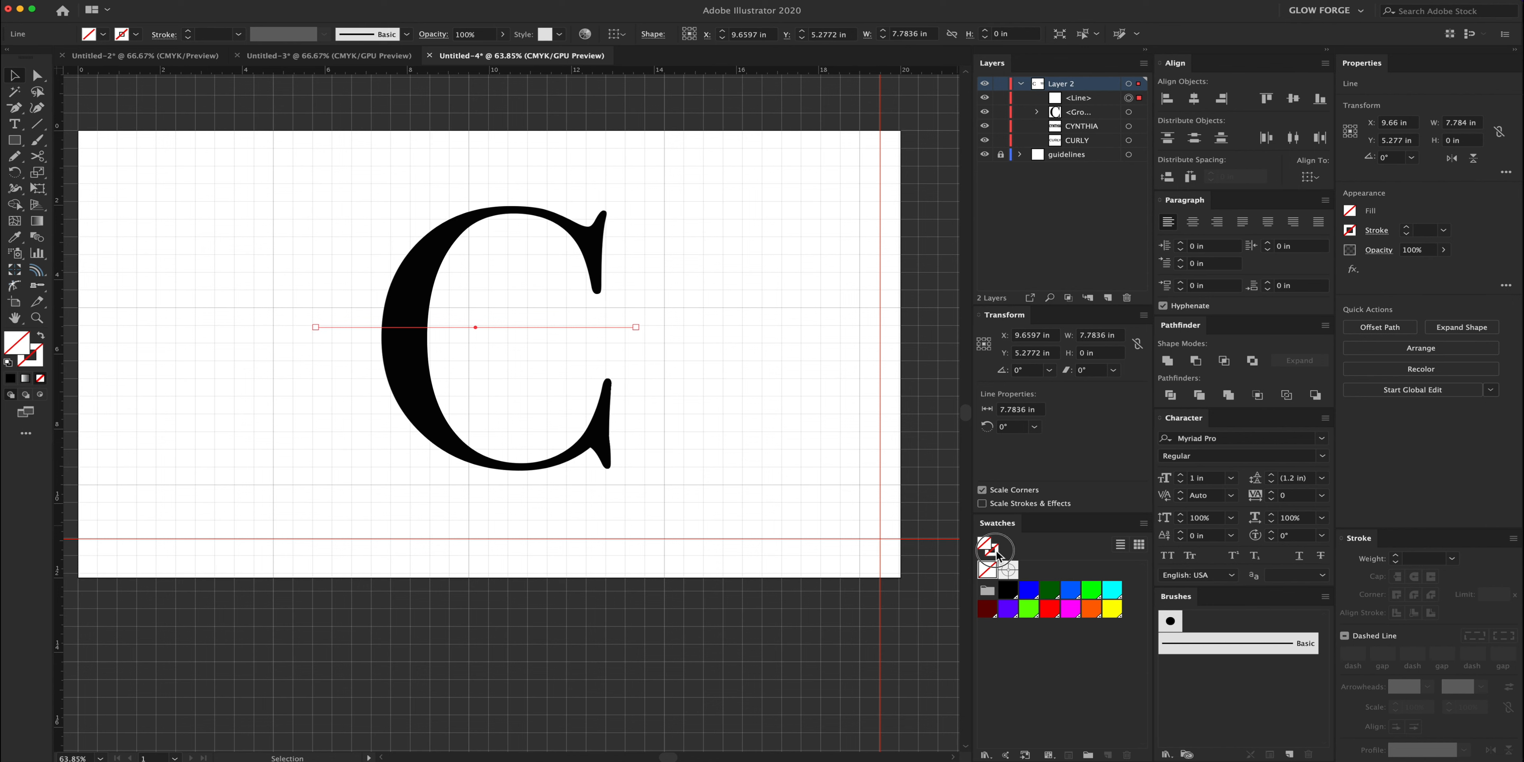
pyautogui.click(1012, 589)
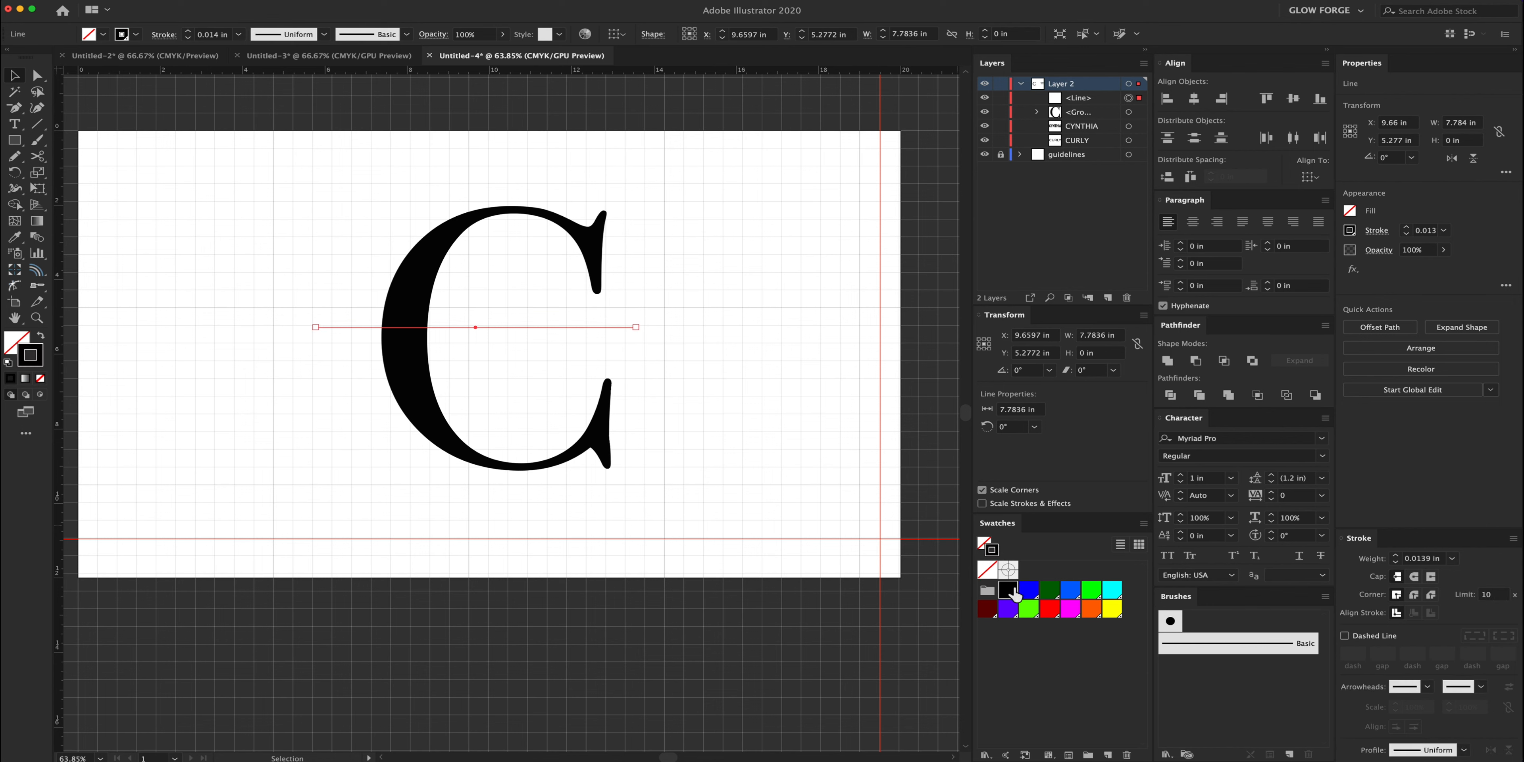
pyautogui.doubleClick(996, 555)
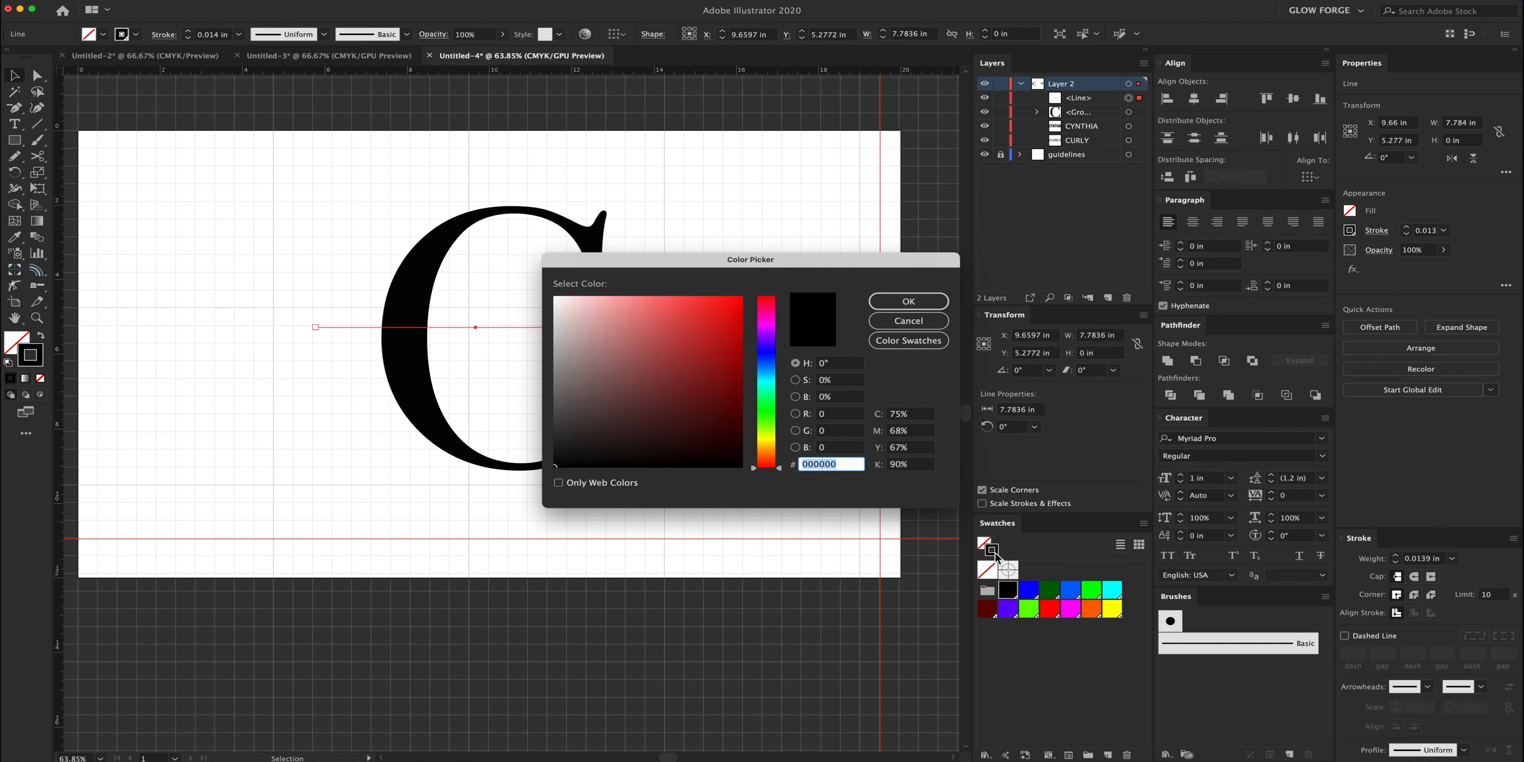
pyautogui.click(914, 328)
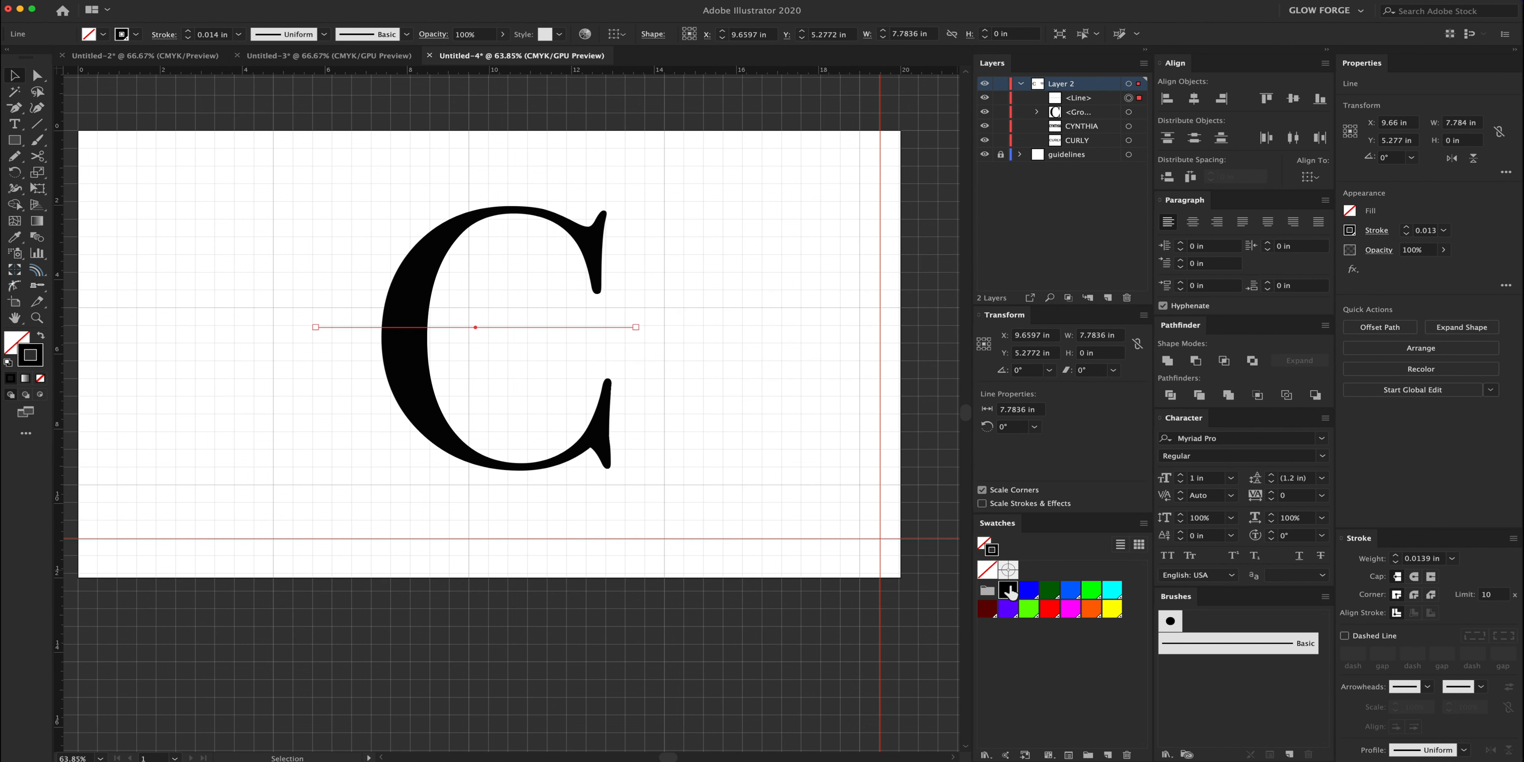
pyautogui.click(300, 302)
pyautogui.moveTo(337, 353); pyautogui.dragTo(336, 353)
pyautogui.click(350, 350)
pyautogui.click(496, 324)
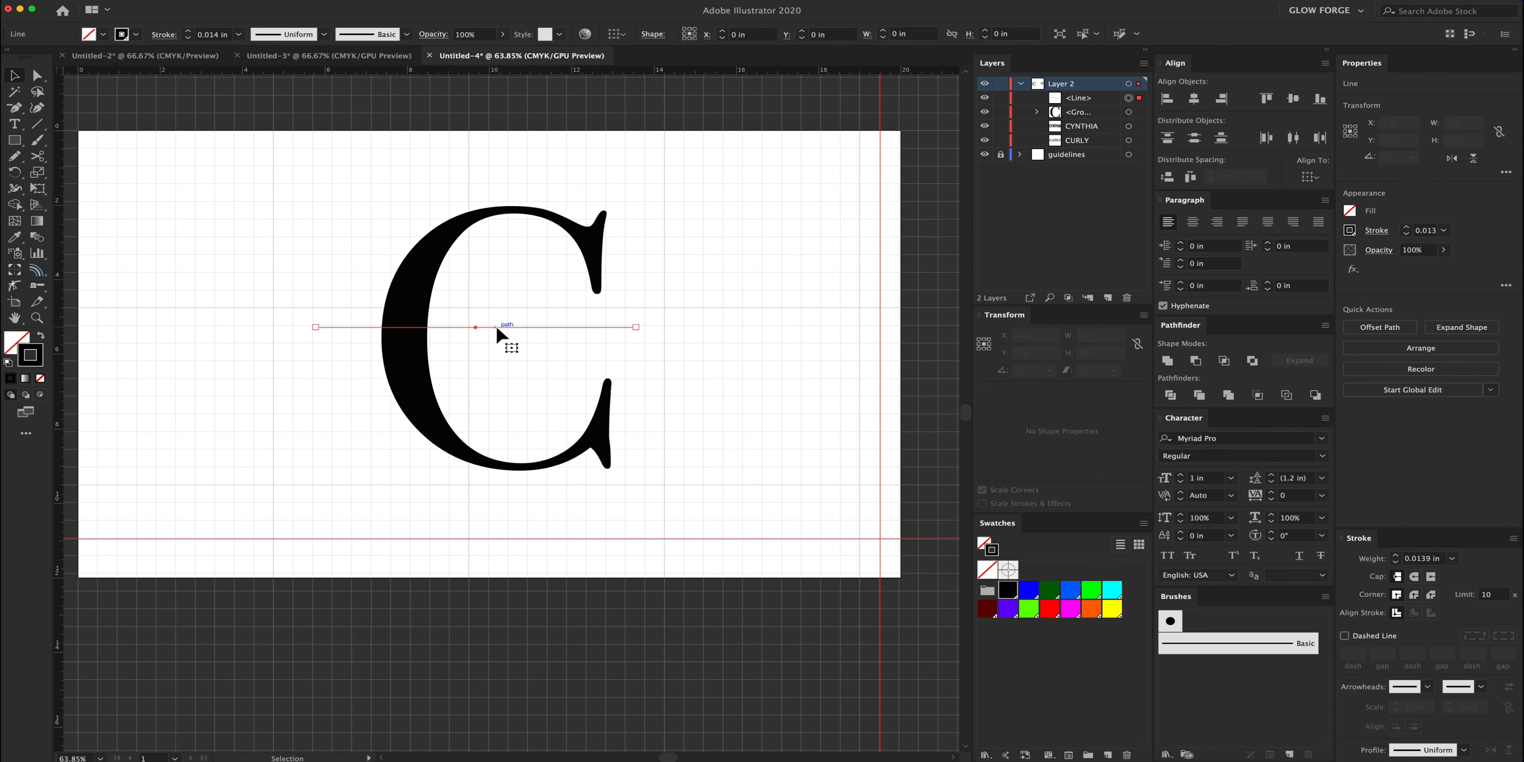
# Select the line together with the letter C and align their vertical centers.
pyautogui.moveTo(377, 212); pyautogui.dragTo(456, 339)
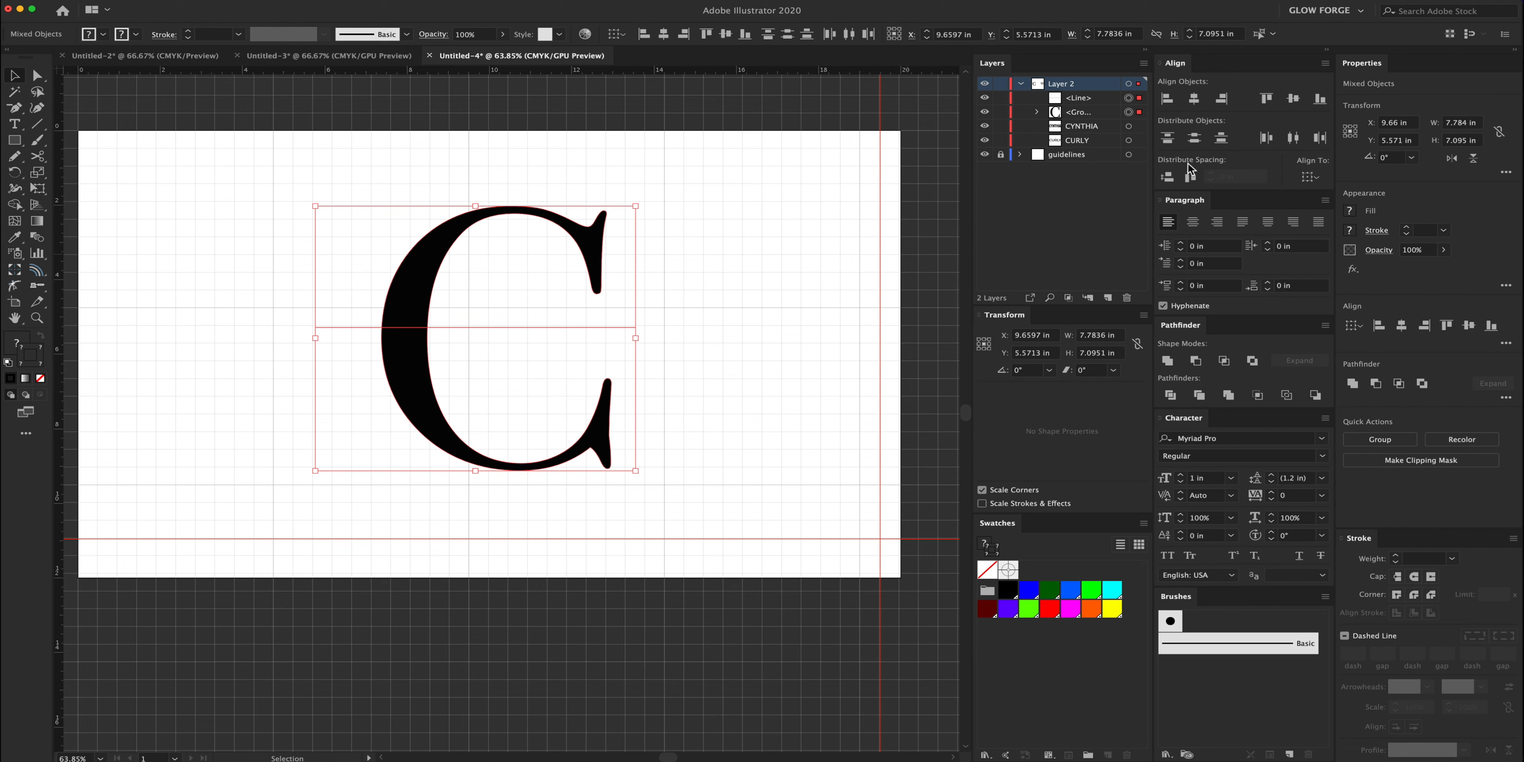
pyautogui.click(321, 1)
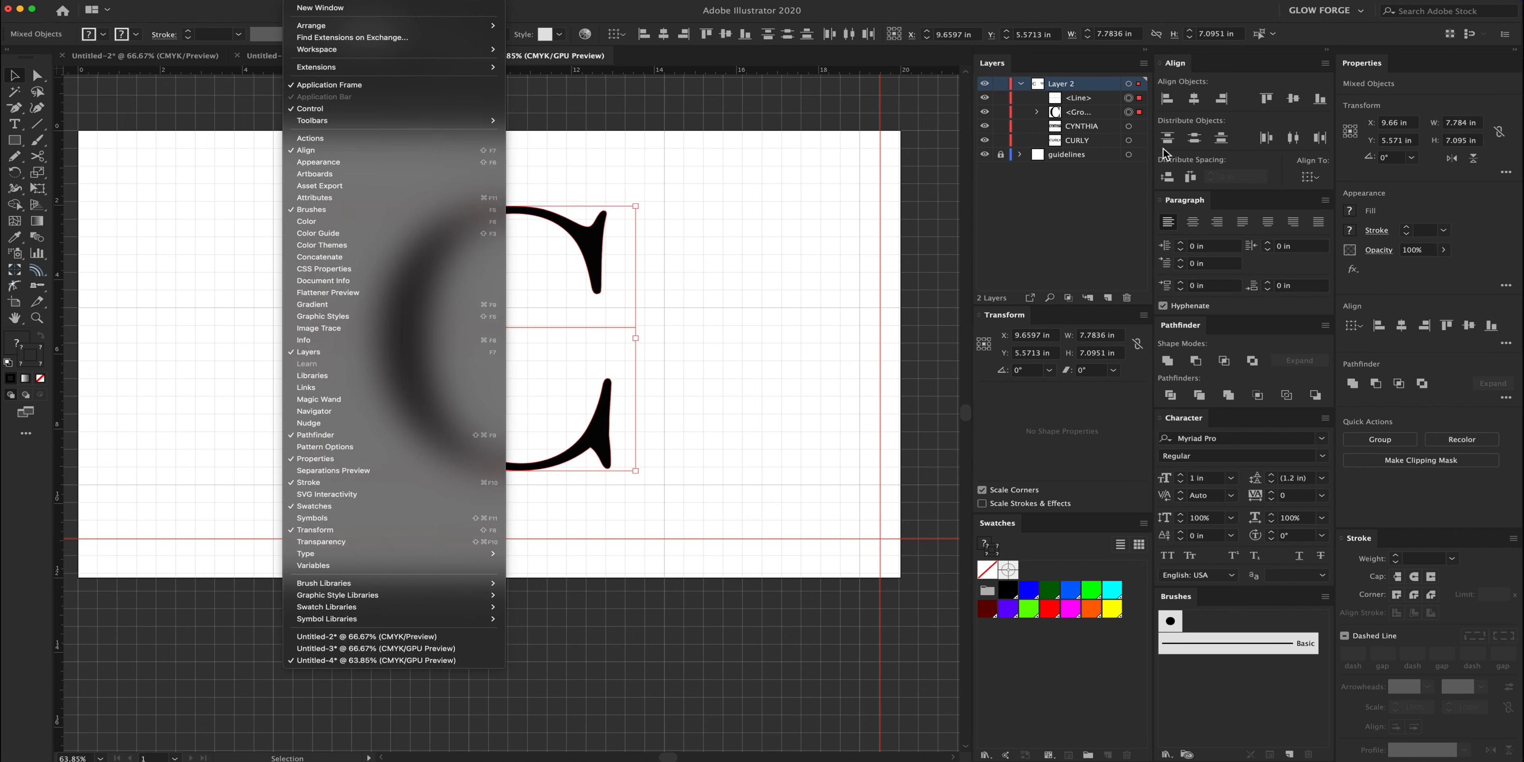
pyautogui.click(1247, 64)
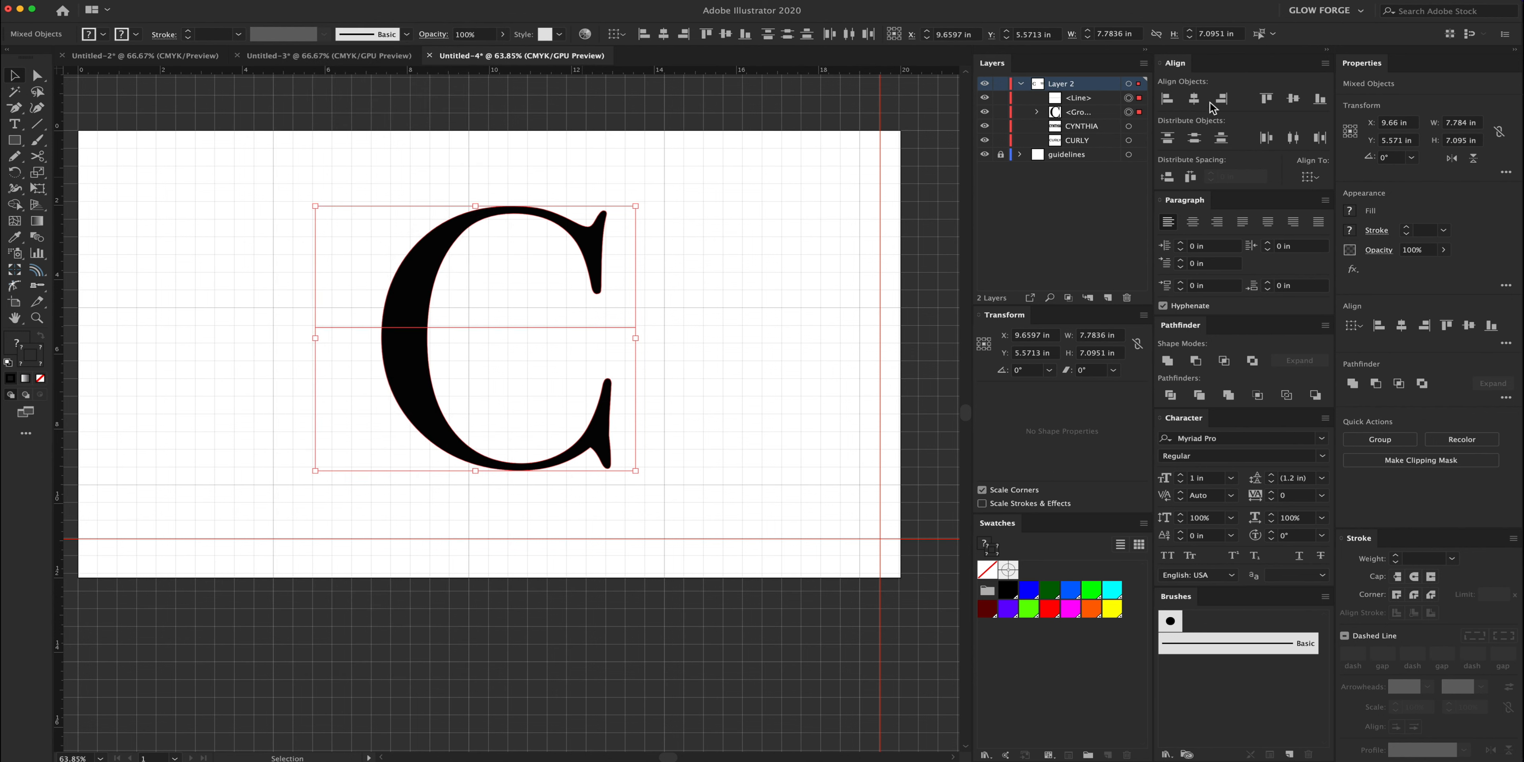
pyautogui.click(1294, 99)
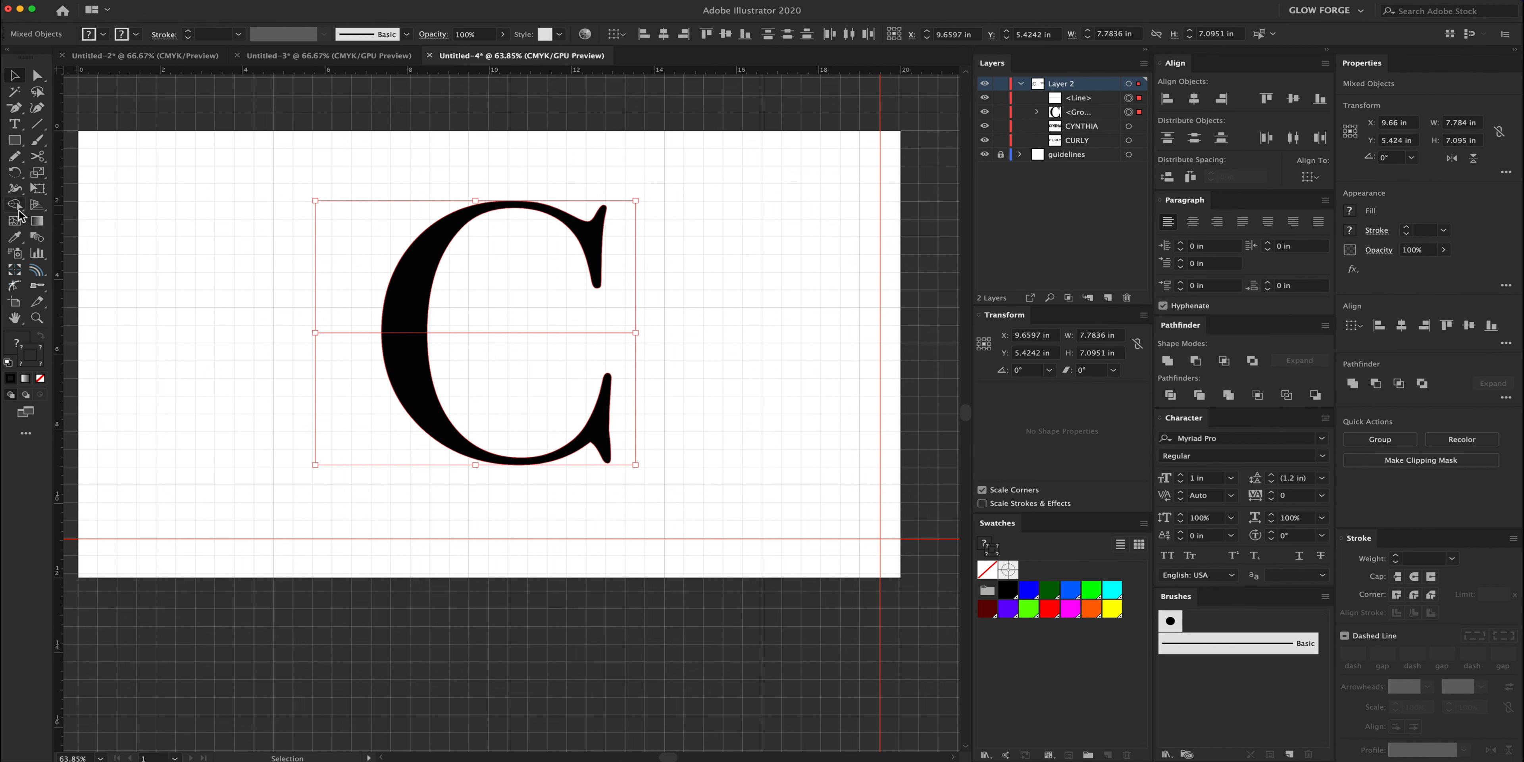
# Split the letter C into upper and lower halves along the line with the Shape Builder tool.
pyautogui.moveTo(18, 208); pyautogui.dragTo(65, 209)
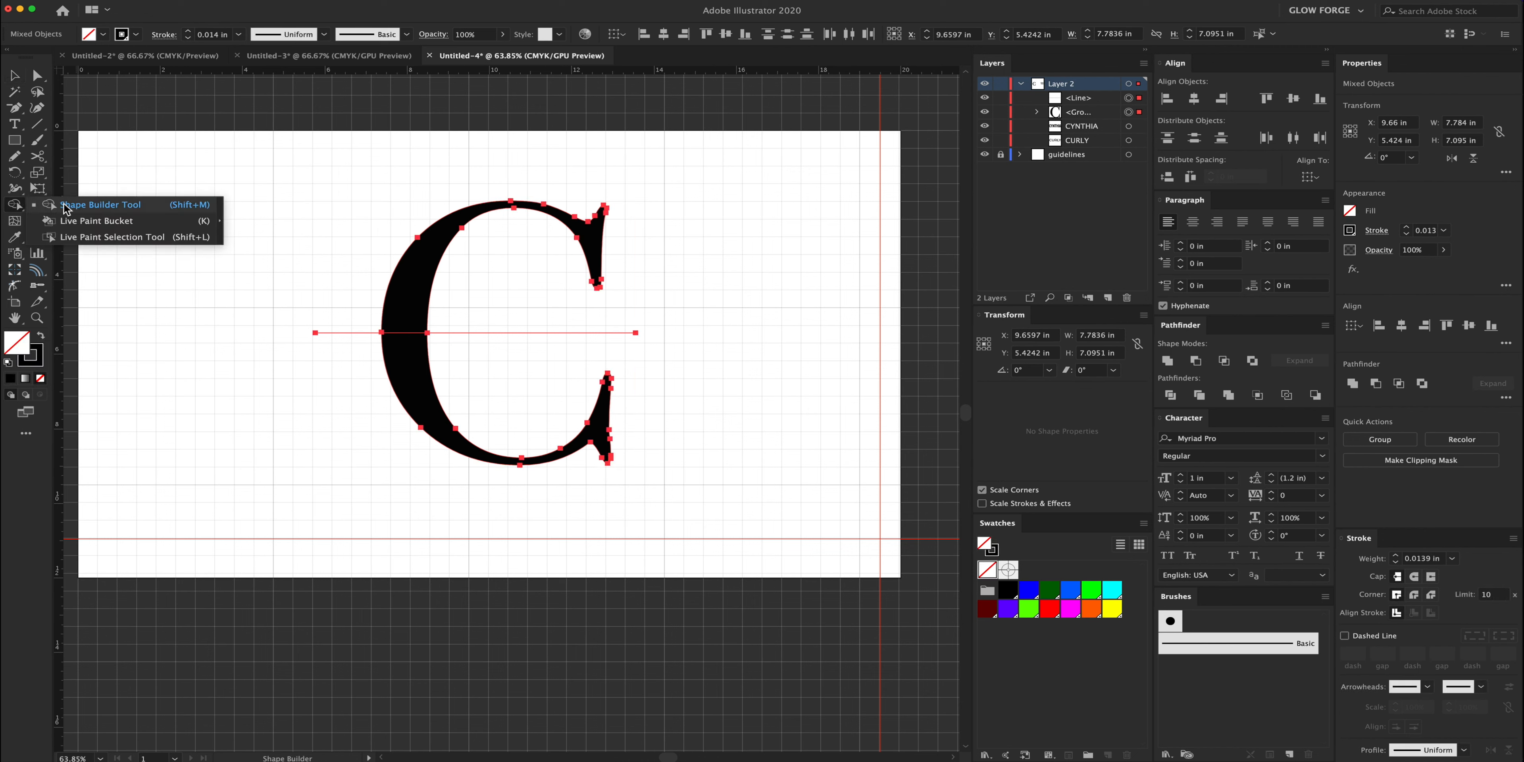
pyautogui.click(417, 287)
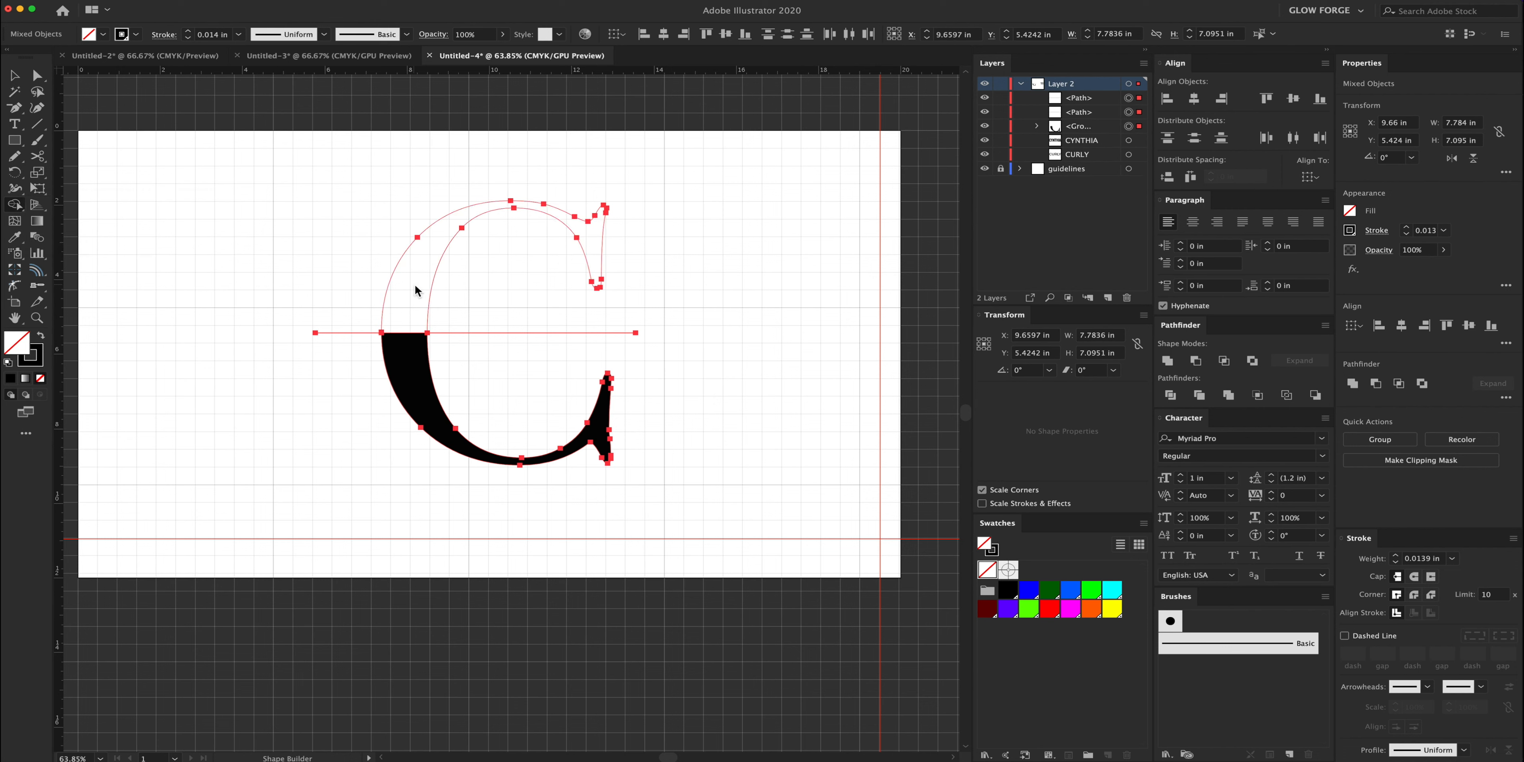
pyautogui.click(412, 392)
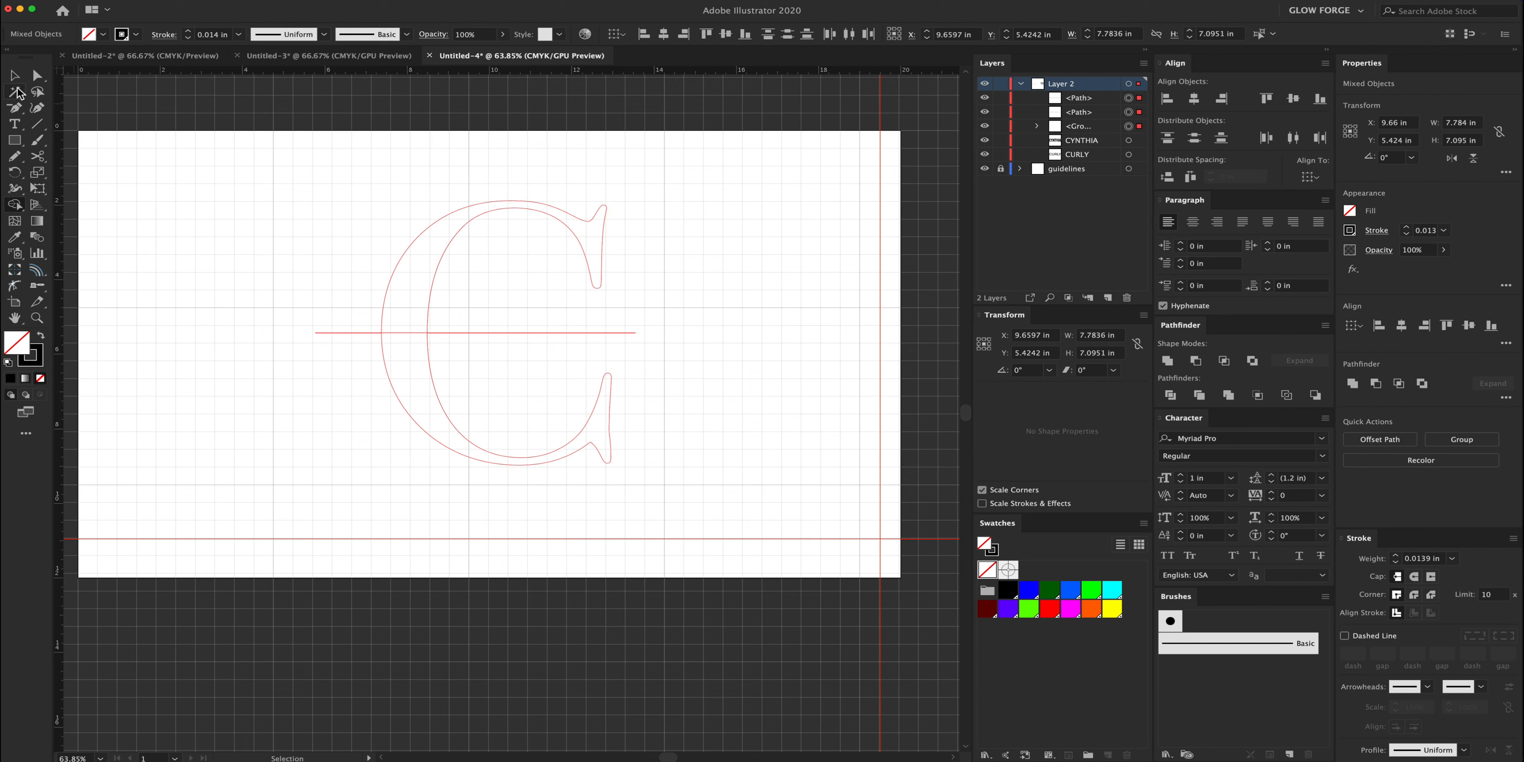
# Delete the two leftover line segments on either side of the C's thick stem.
pyautogui.press('v')
pyautogui.click(235, 260)
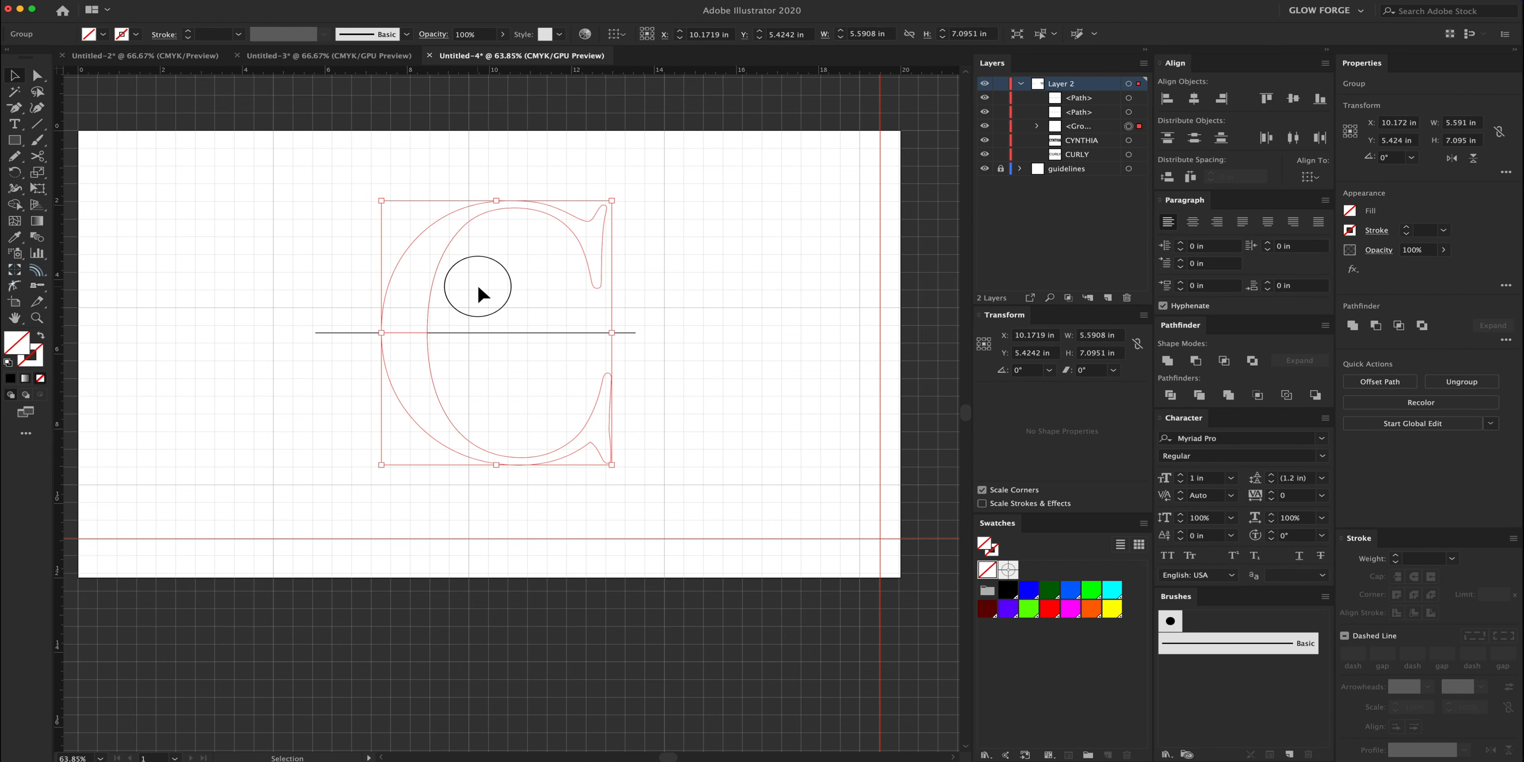
pyautogui.click(508, 333)
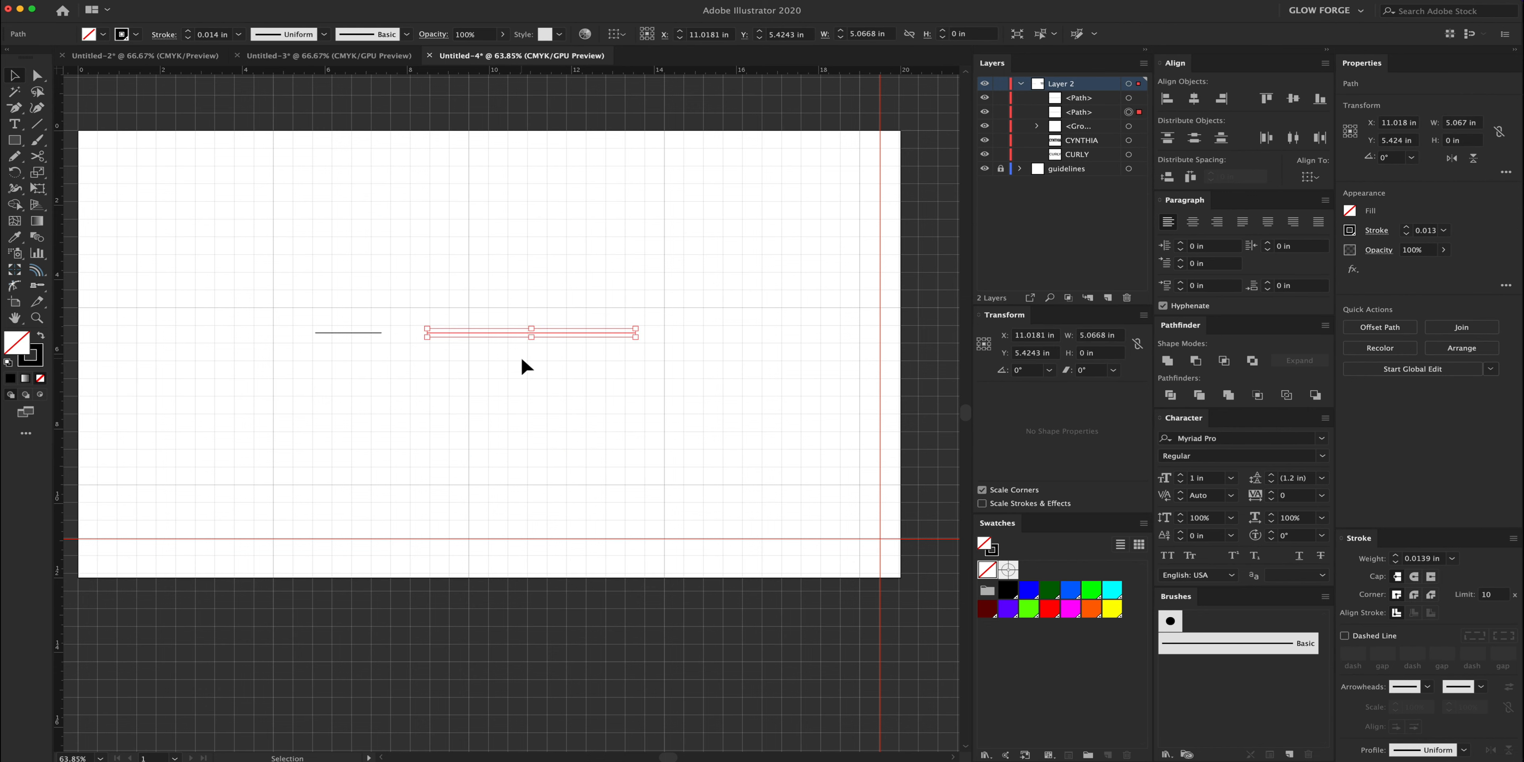
pyautogui.press('Delete')
pyautogui.moveTo(286, 326); pyautogui.dragTo(341, 374)
pyautogui.press('Delete')
# Apply a black stroke to the split letter C group and deselect it.
pyautogui.click(489, 391)
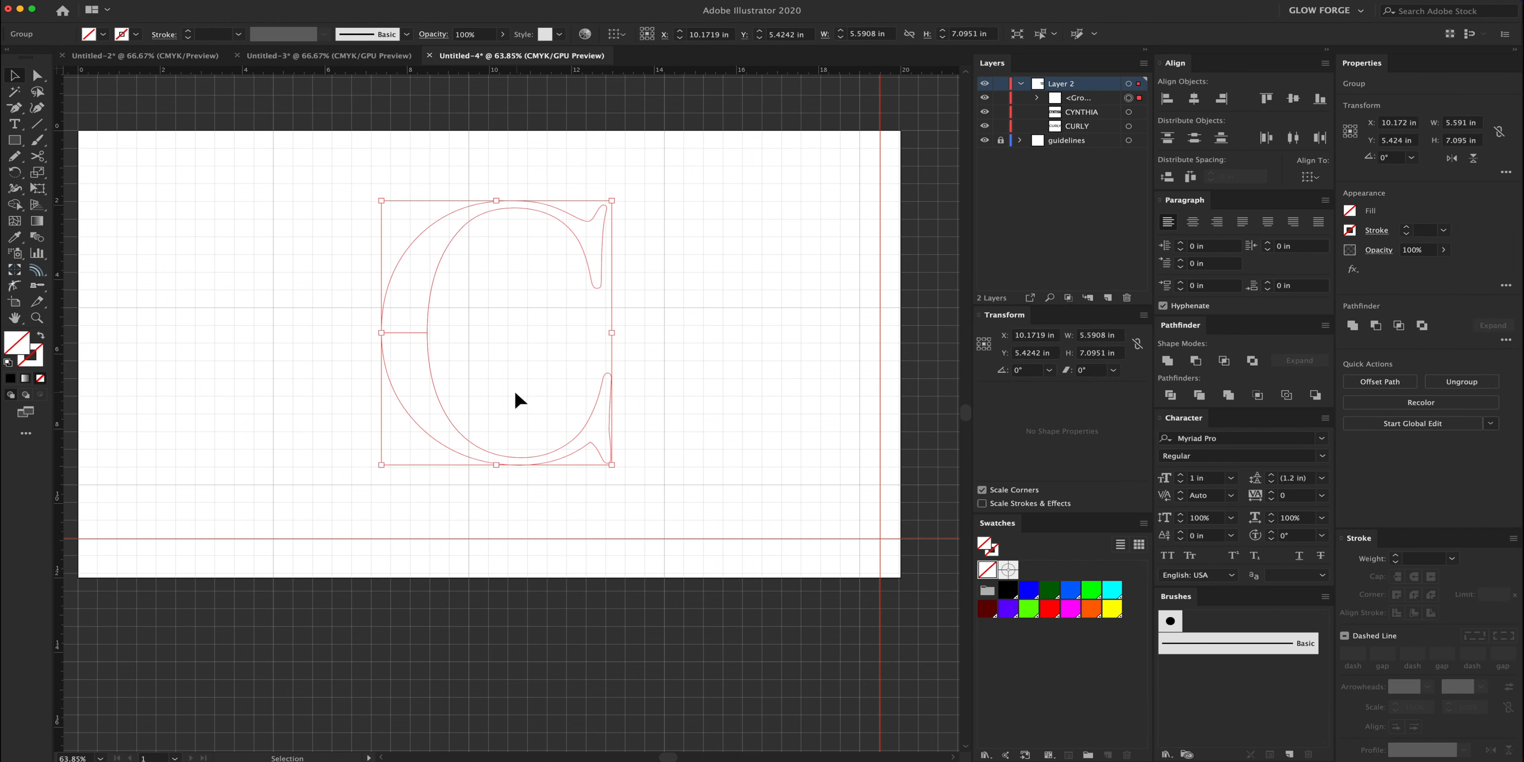
pyautogui.click(1010, 591)
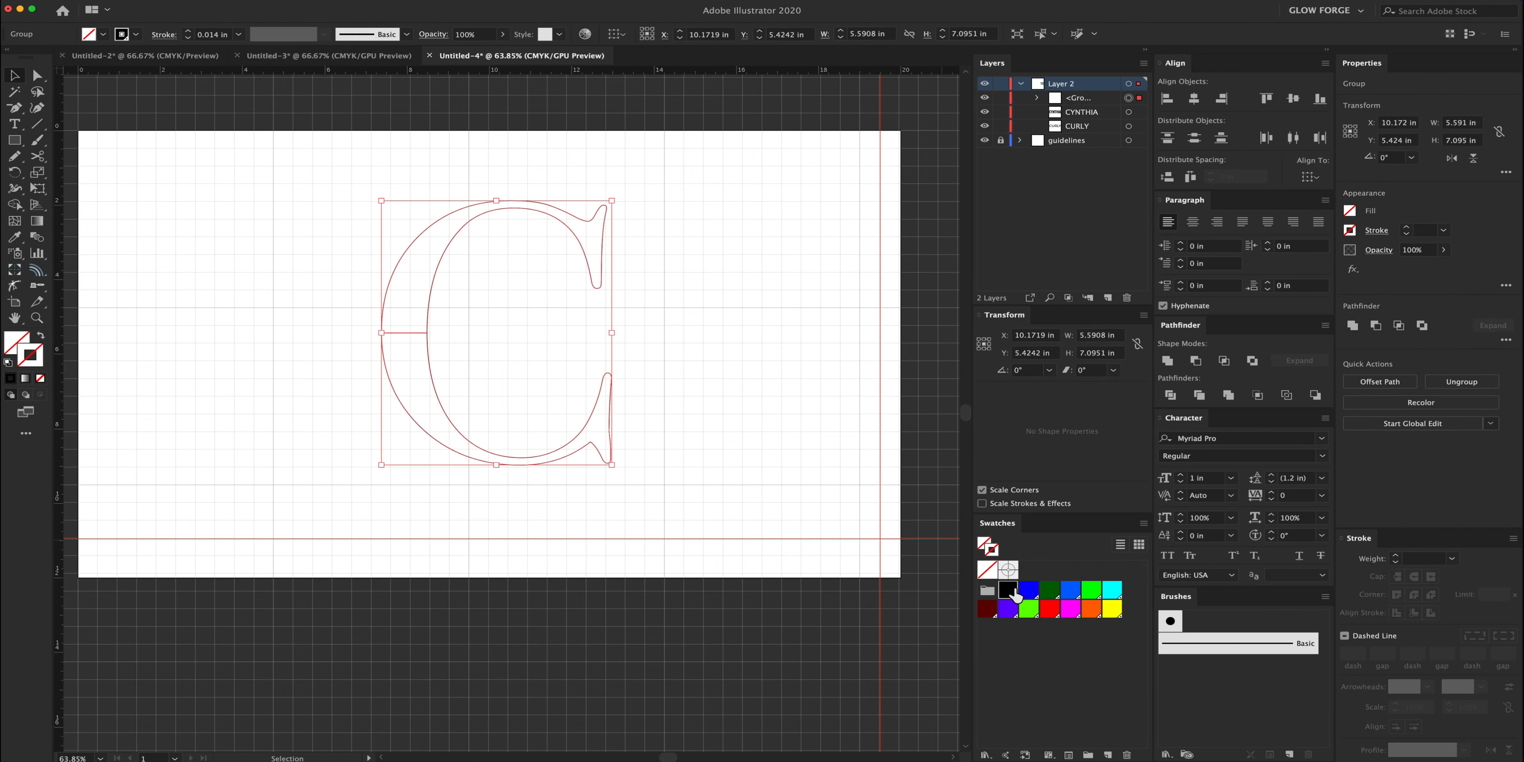
pyautogui.click(740, 468)
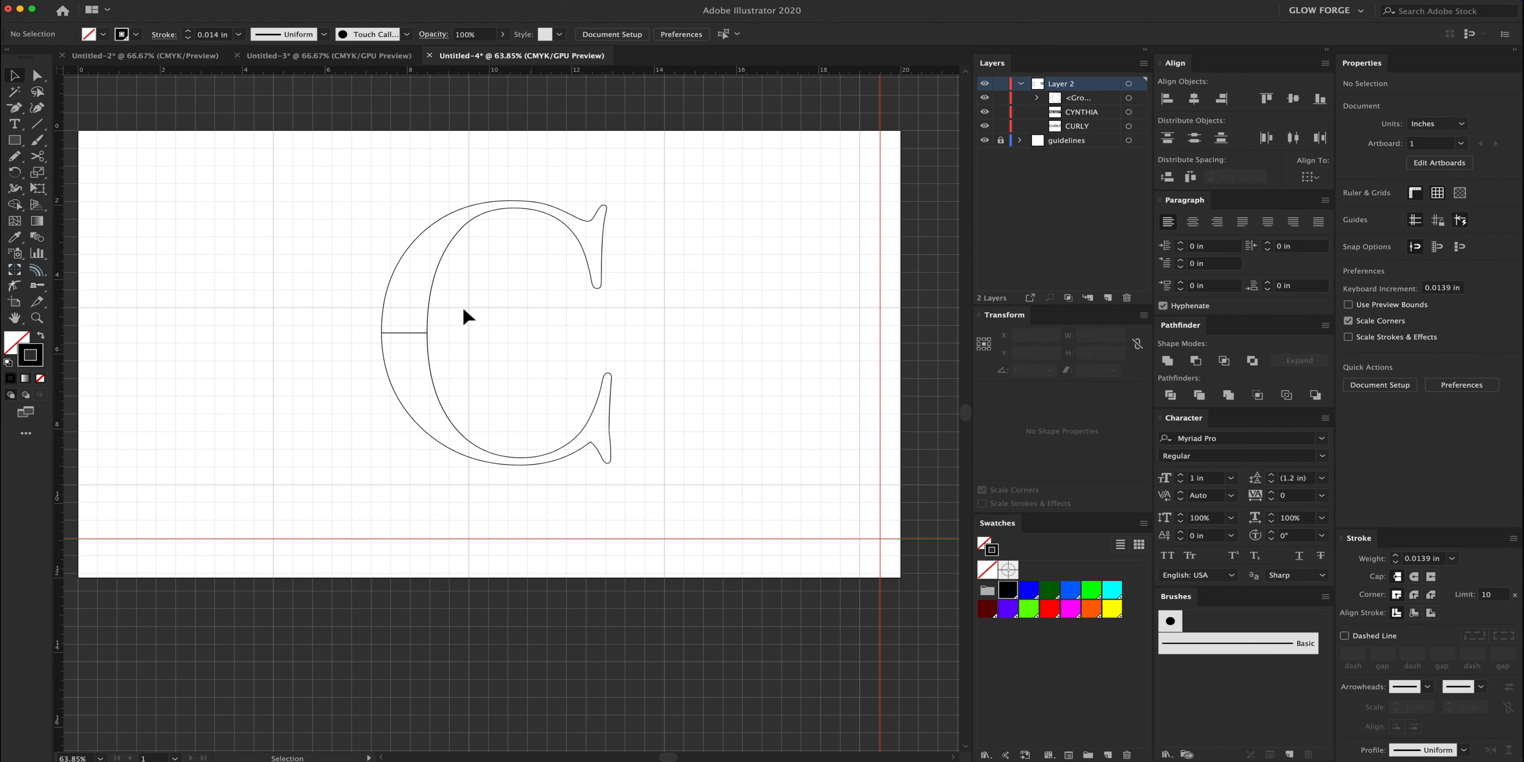
# Ungroup the split letter C into separate upper and lower halves and deselect them.
pyautogui.click(500, 377)
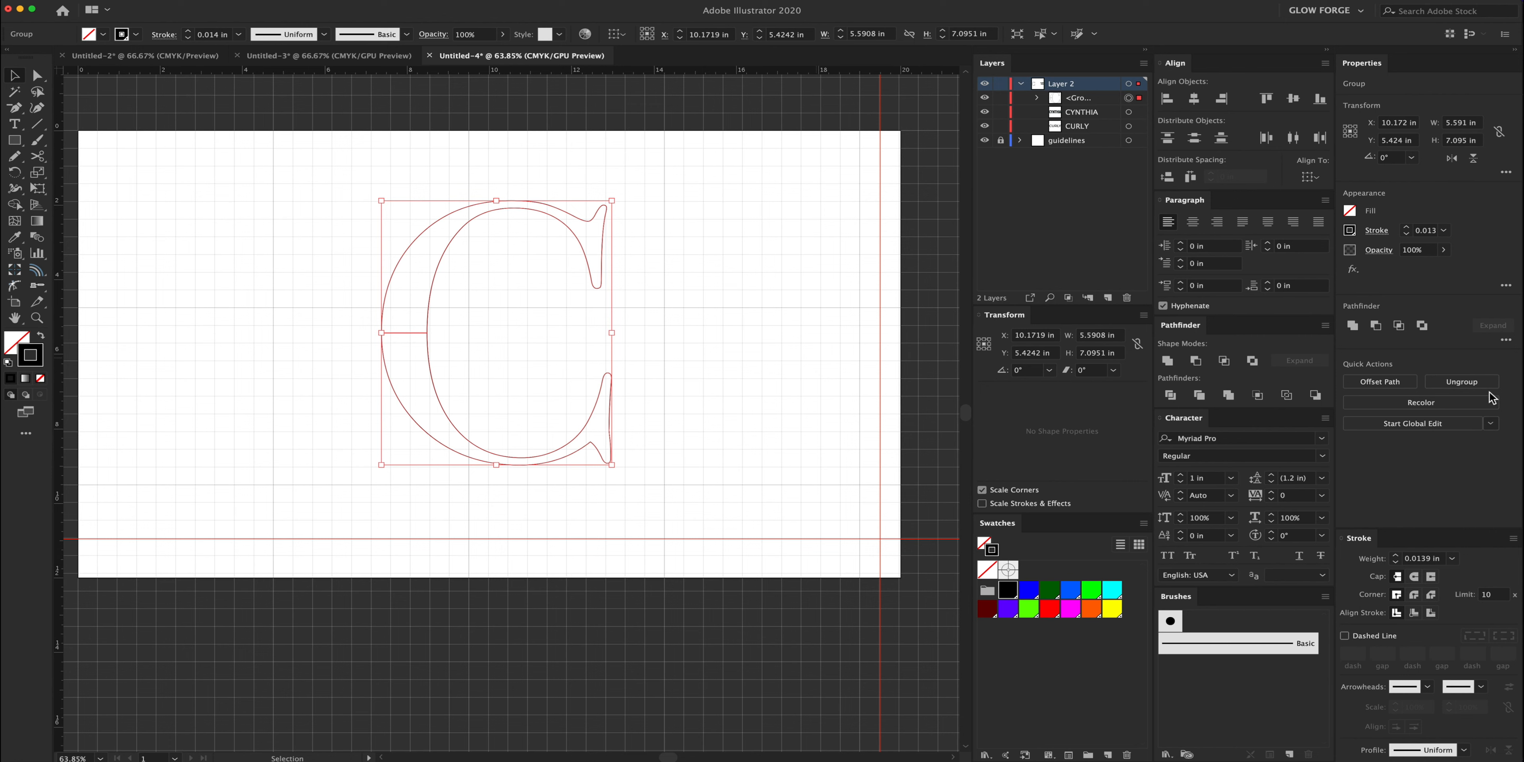
pyautogui.click(1467, 382)
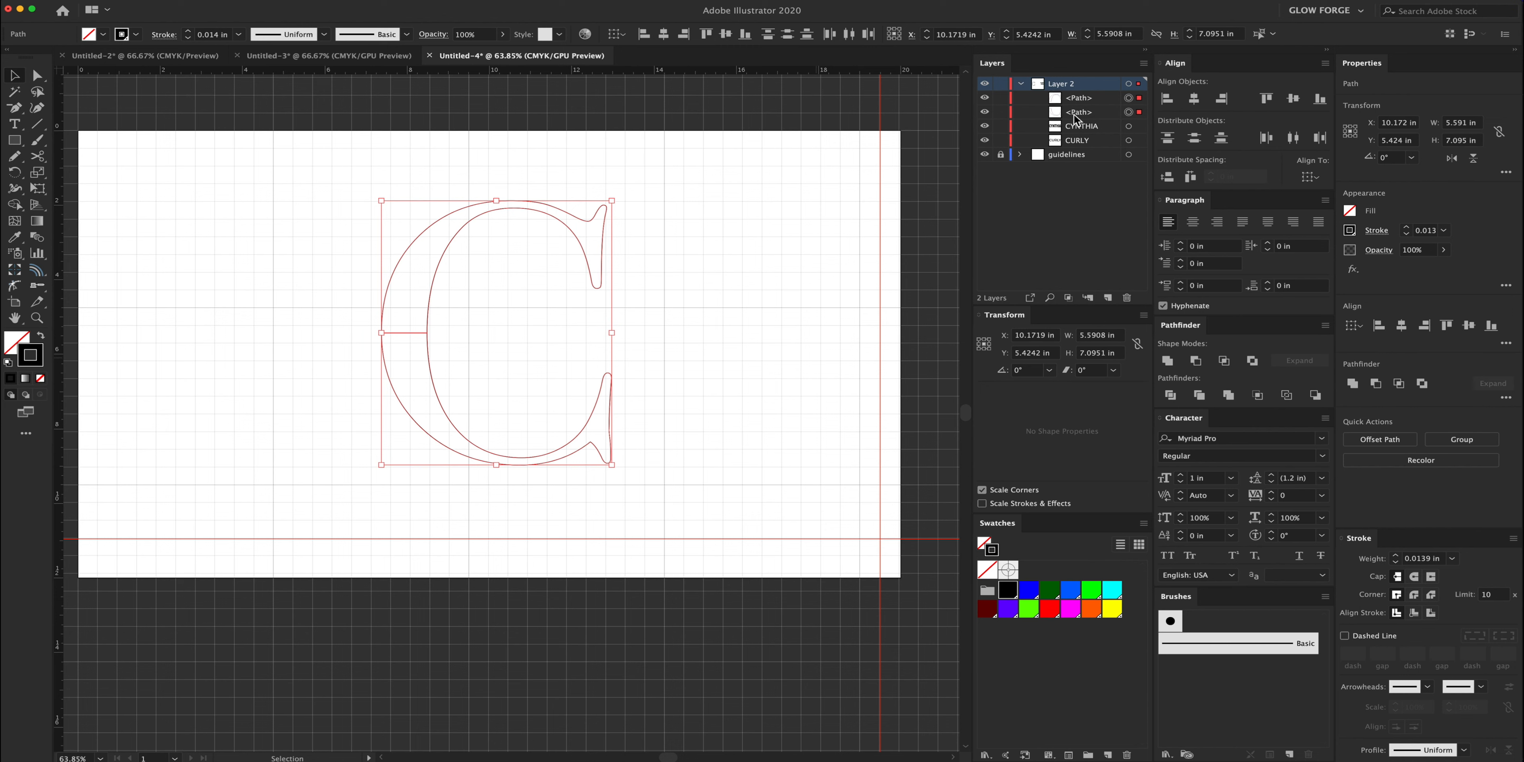
pyautogui.click(320, 382)
# Nudge the lower half of the C straight down to a vertical position of about 8.03 in, opening a gap between the halves.
pyautogui.click(508, 379)
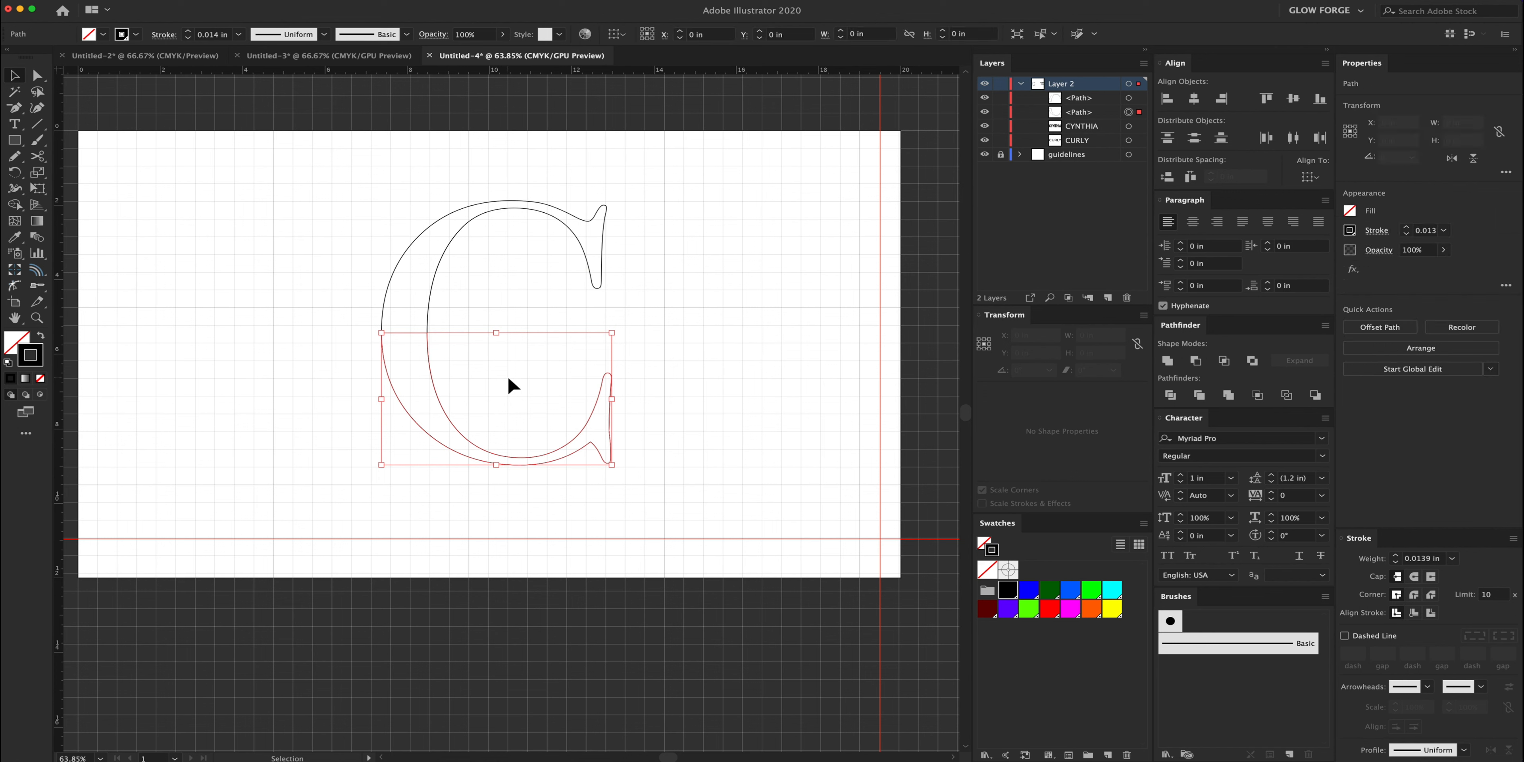
pyautogui.press('Down')
pyautogui.press('Down')
pyautogui.press('Down')
pyautogui.press('Down')
pyautogui.press('Down')
pyautogui.press('Down')
pyautogui.press('Down')
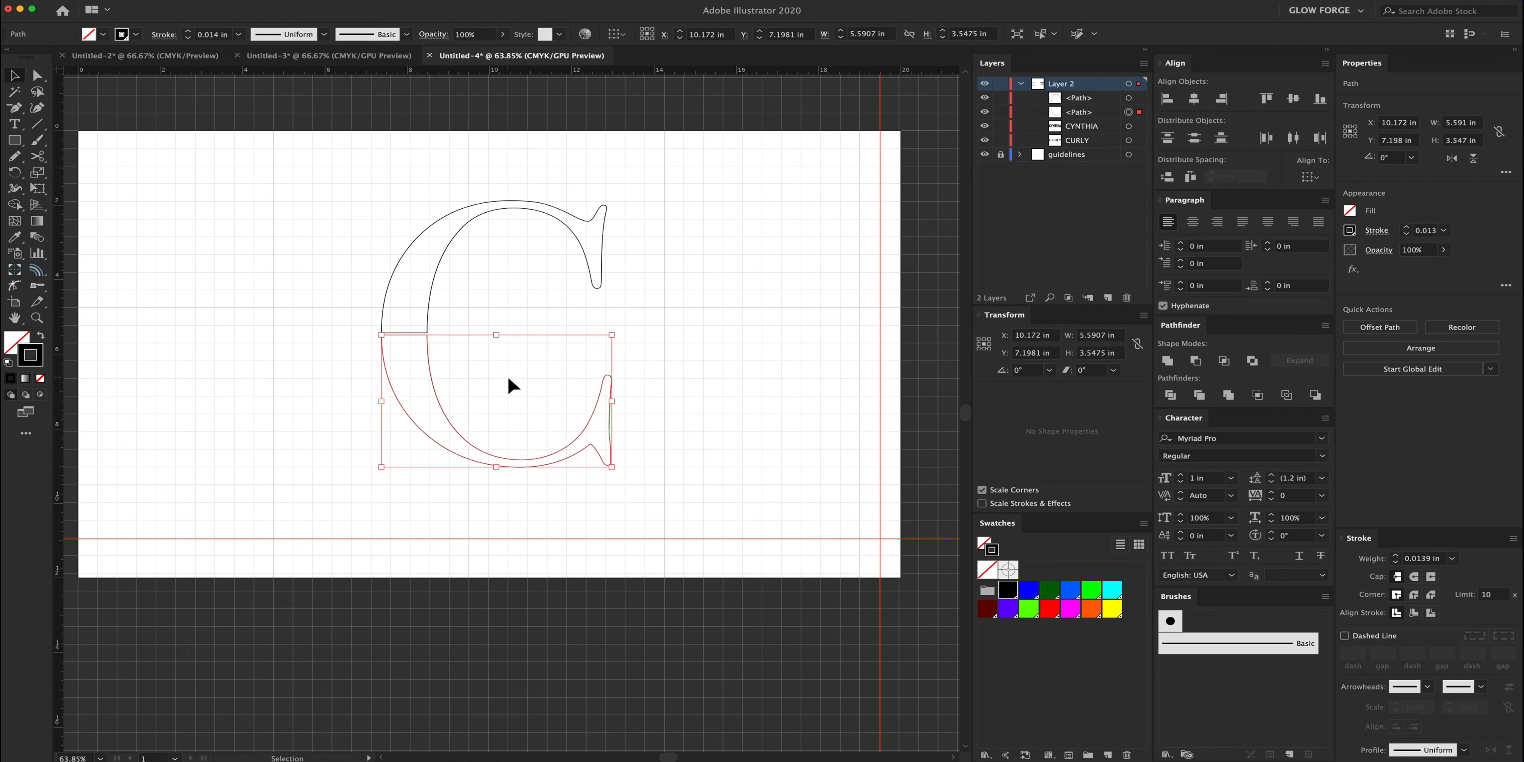
pyautogui.press('Down')
pyautogui.press('Down')
pyautogui.press('Down')
pyautogui.press('Down')
pyautogui.press('Down')
pyautogui.press('Down')
pyautogui.press('Down')
pyautogui.press('Down')
pyautogui.press('Down')
pyautogui.press('Down')
pyautogui.press('Down')
pyautogui.press('Down')
pyautogui.press('Down')
pyautogui.press('Down')
pyautogui.press('Down')
pyautogui.press('Down')
pyautogui.press('Down')
pyautogui.press('Down')
pyautogui.press('Down')
pyautogui.press('Down')
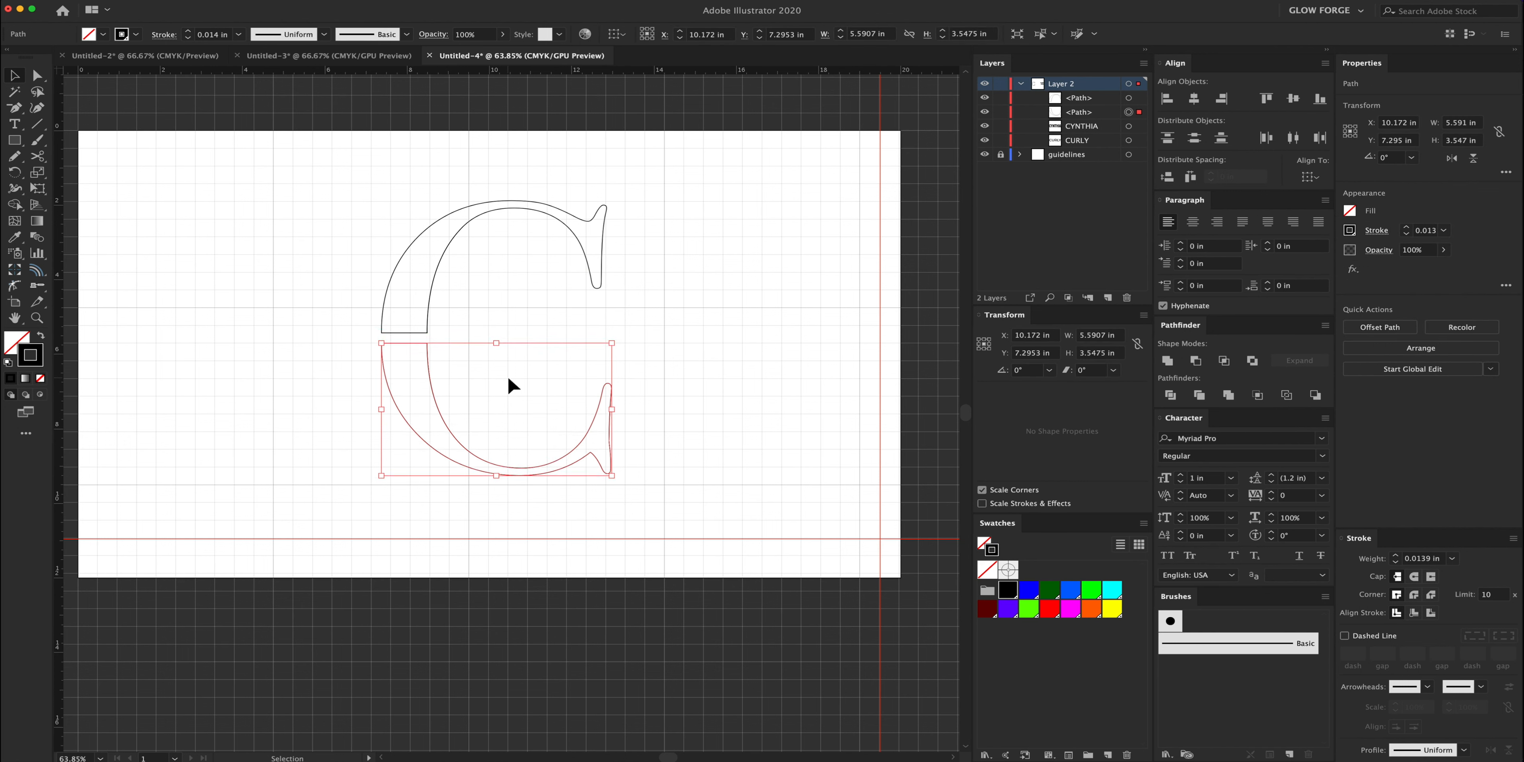
pyautogui.press('Down')
pyautogui.press('Down')
pyautogui.press('Down')
pyautogui.press('Down')
pyautogui.press('Down')
pyautogui.press('Down')
pyautogui.press('Down')
pyautogui.press('Down')
pyautogui.press('Down')
pyautogui.press('Down')
pyautogui.press('Down')
pyautogui.press('Down')
pyautogui.press('Down')
pyautogui.press('Down')
pyautogui.press('Down')
pyautogui.press('Down')
pyautogui.press('Down')
pyautogui.press('Down')
pyautogui.press('Down')
pyautogui.press('Down')
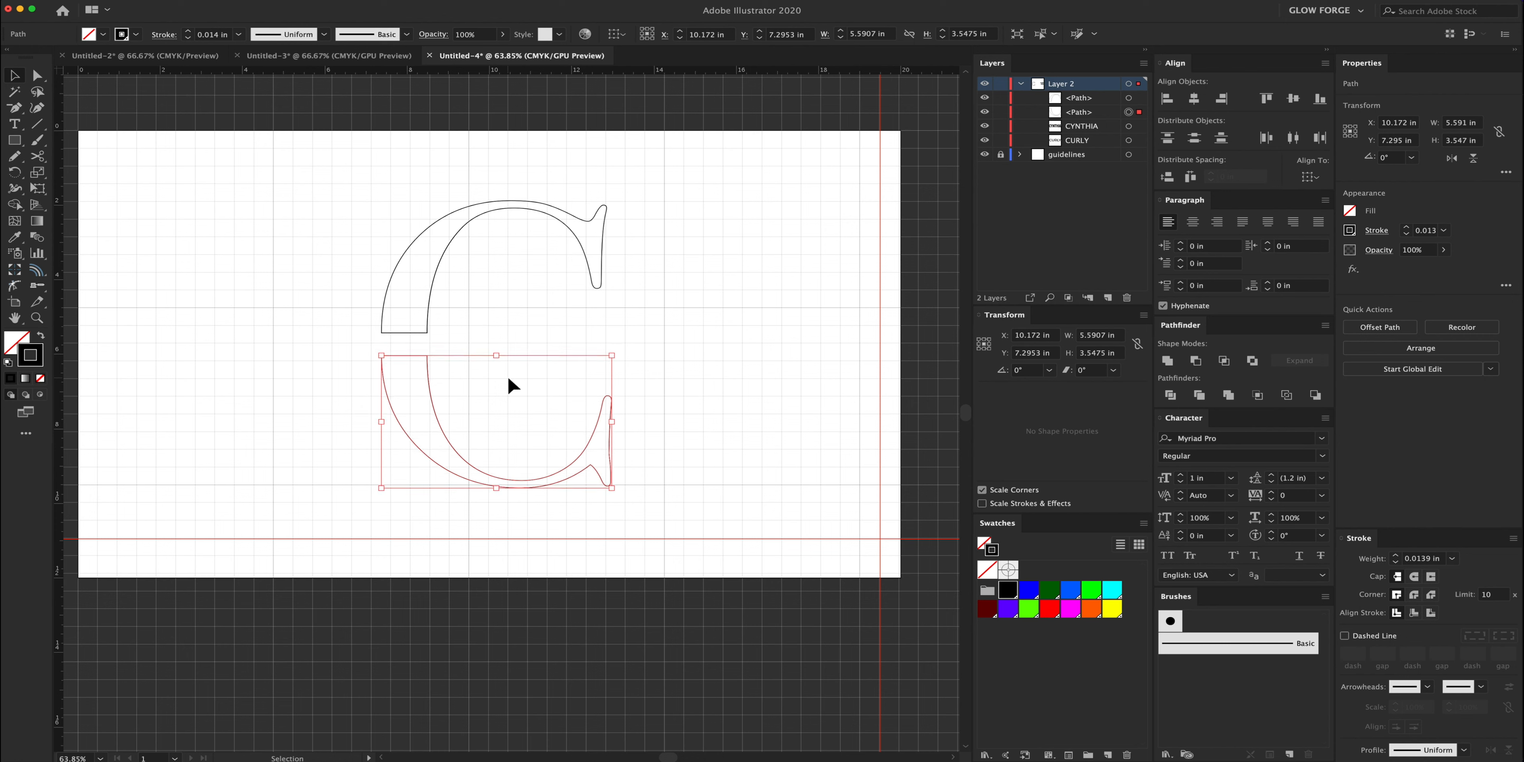
pyautogui.press('Down')
pyautogui.press('Down')
pyautogui.press('Down')
pyautogui.press('Down')
pyautogui.press('Down')
pyautogui.click(491, 329)
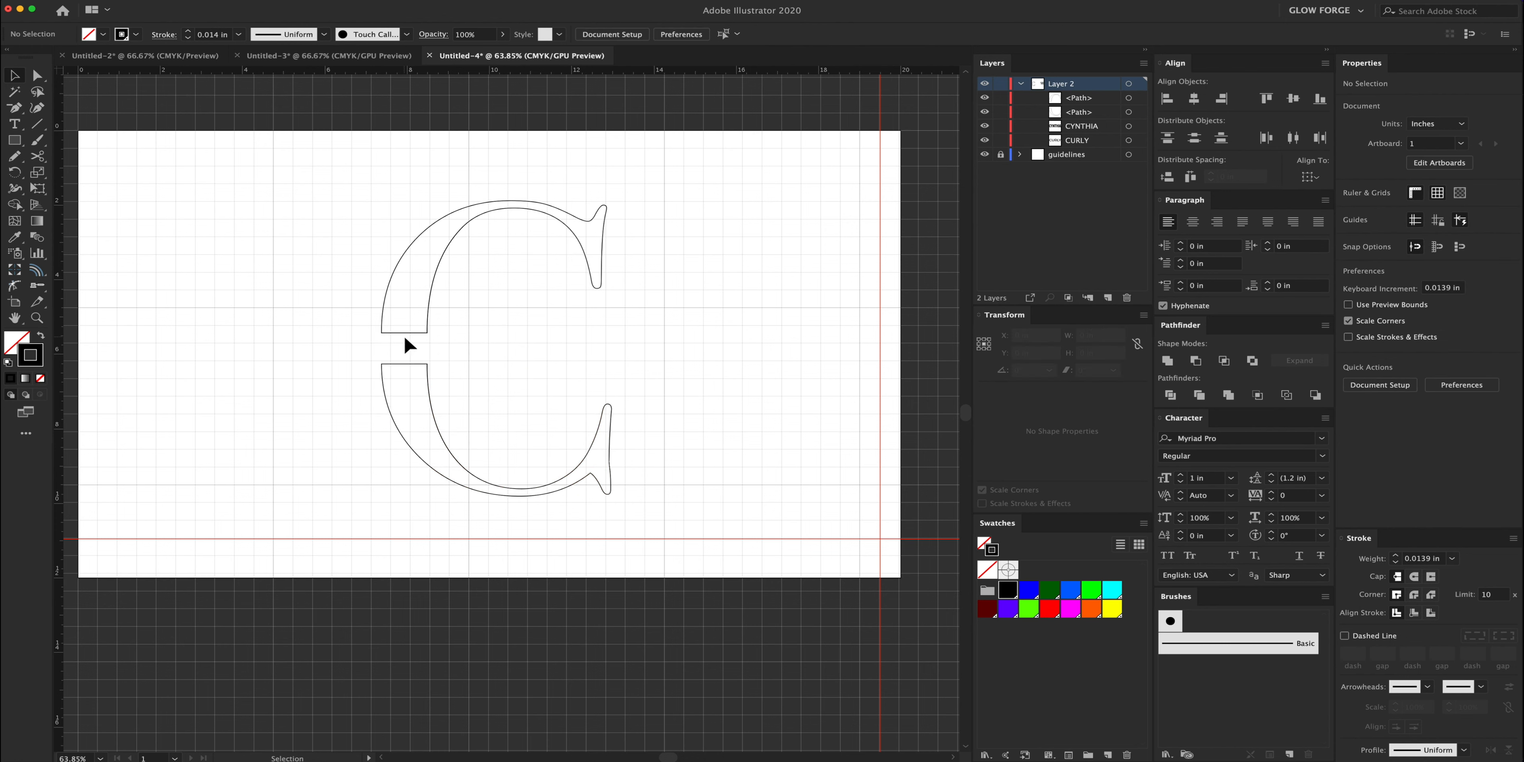
# Move the lower half of the C farther down to a vertical position of about 8.8 in to widen the gap.
pyautogui.moveTo(361, 348); pyautogui.dragTo(663, 539)
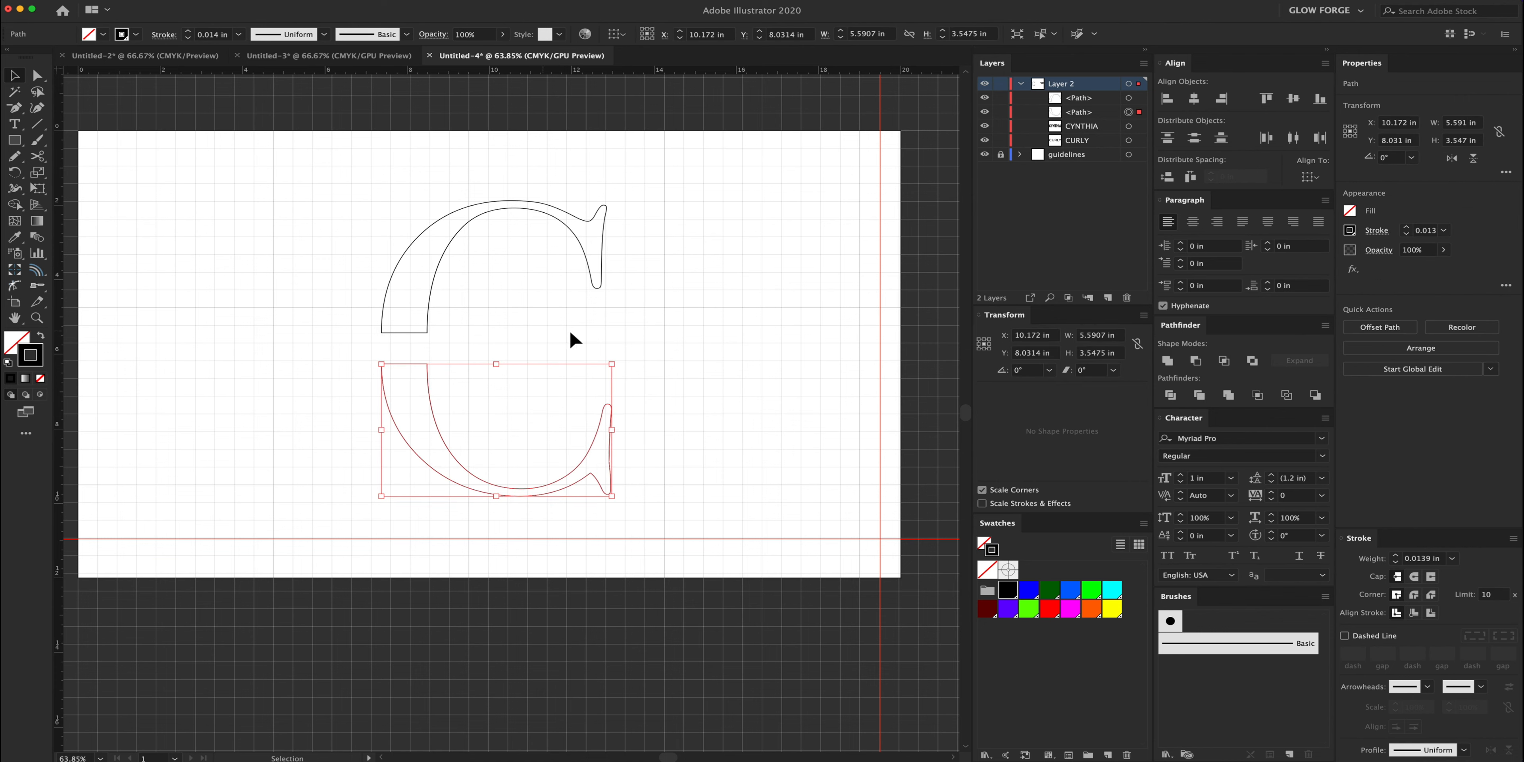
pyautogui.click(412, 364)
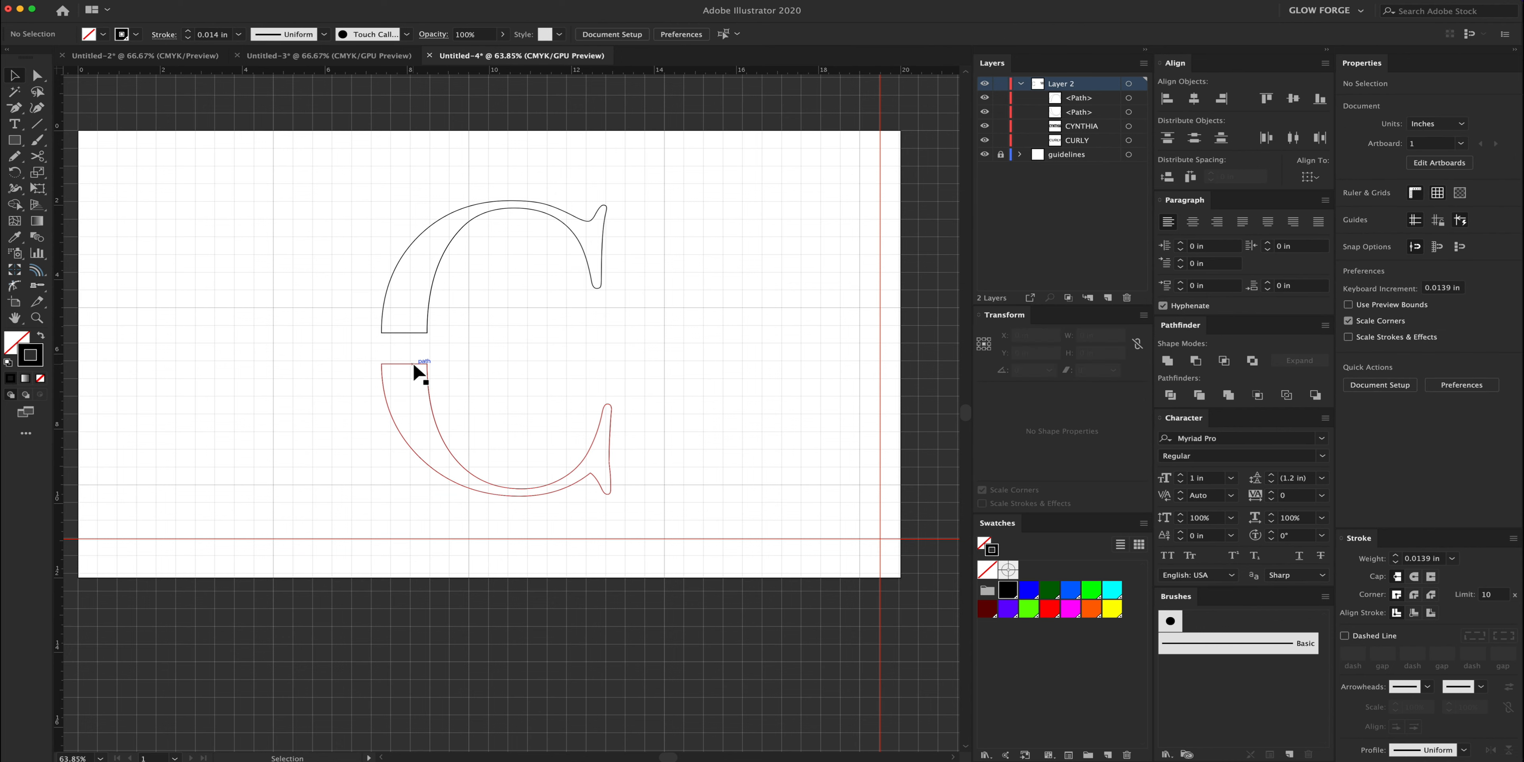
pyautogui.moveTo(413, 364); pyautogui.dragTo(417, 397)
pyautogui.click(401, 364)
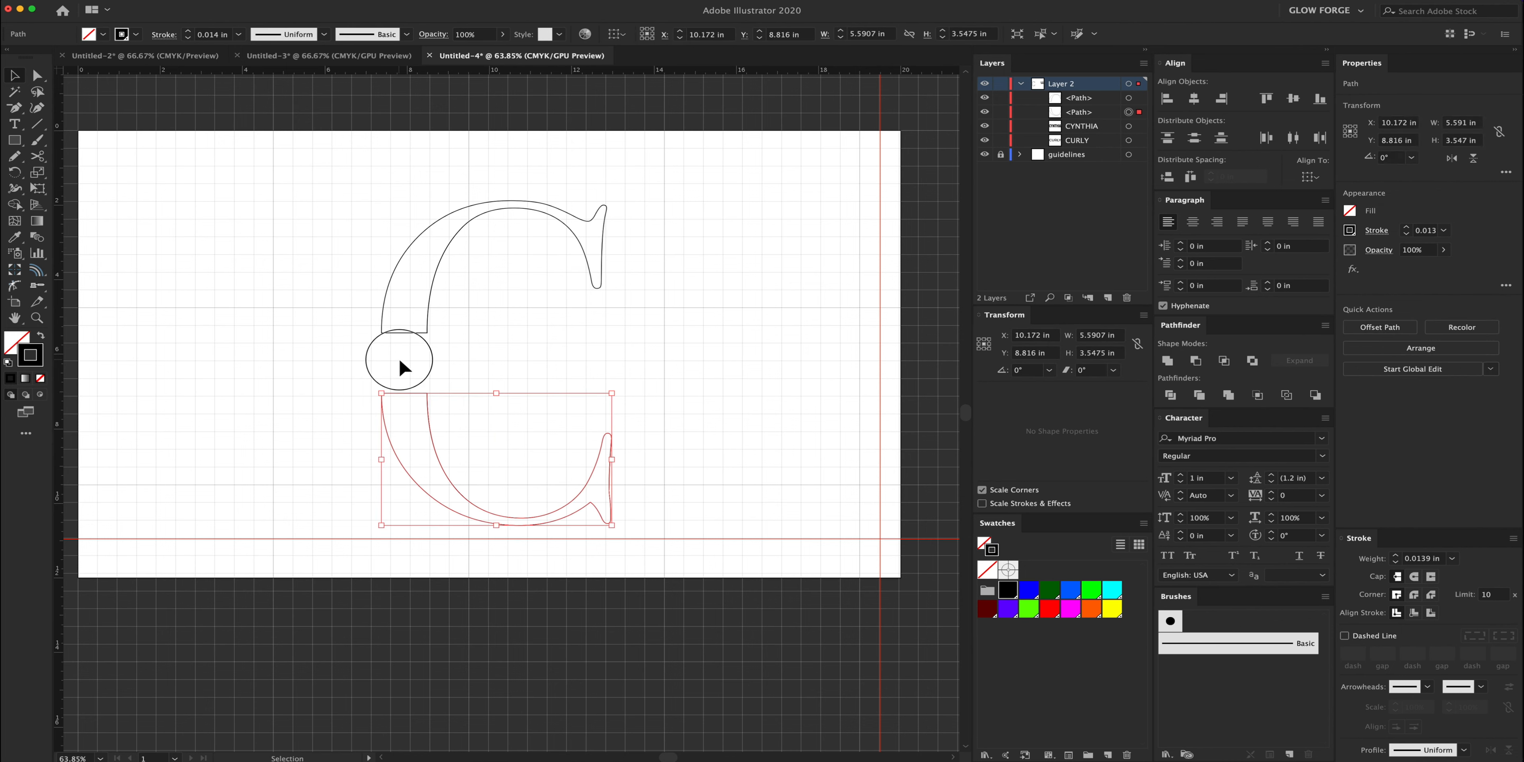
# Draw a rectangle about 5.76 in wide just below the upper half of the C and set its height to 0.25 in.
pyautogui.click(20, 145)
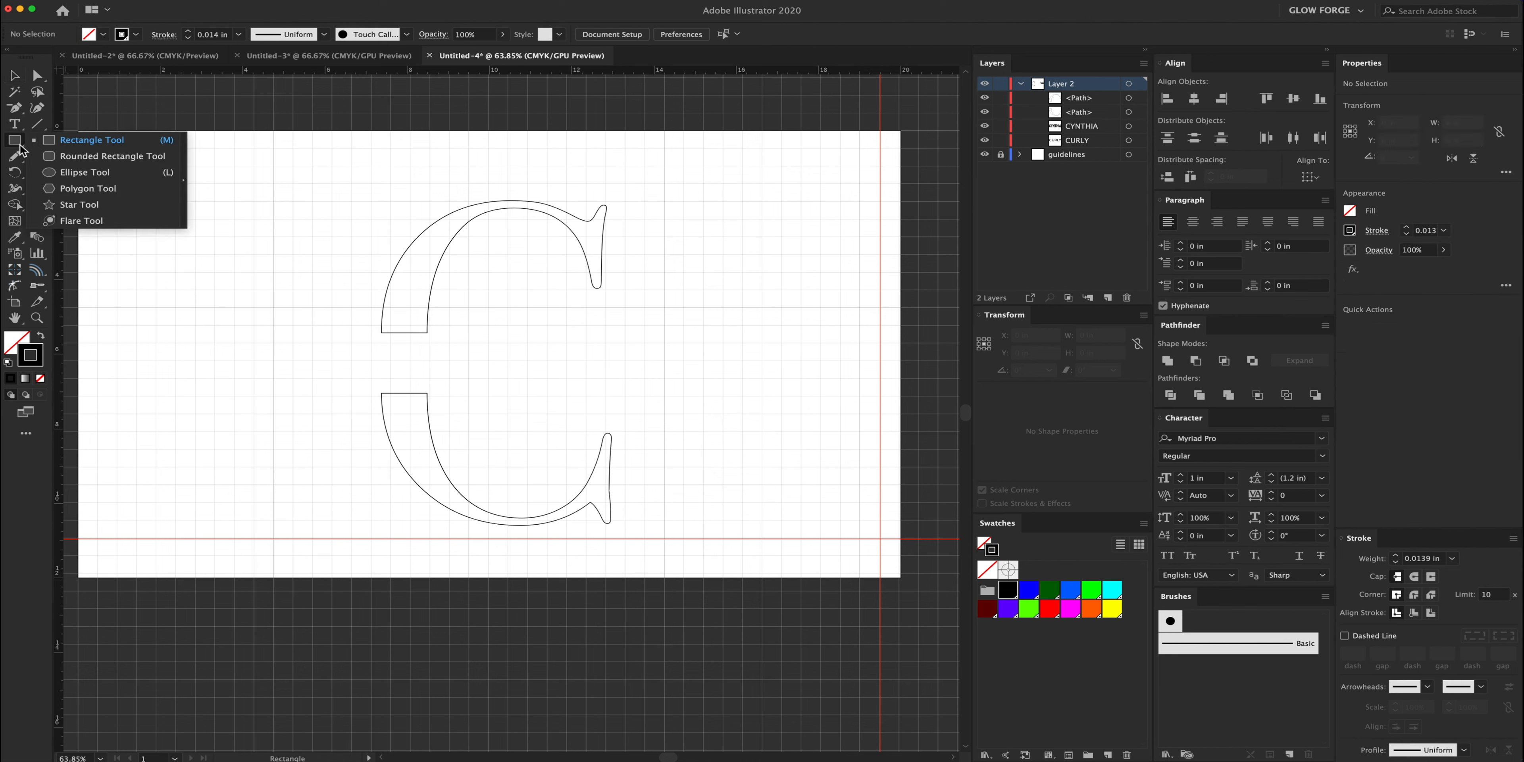
pyautogui.click(61, 145)
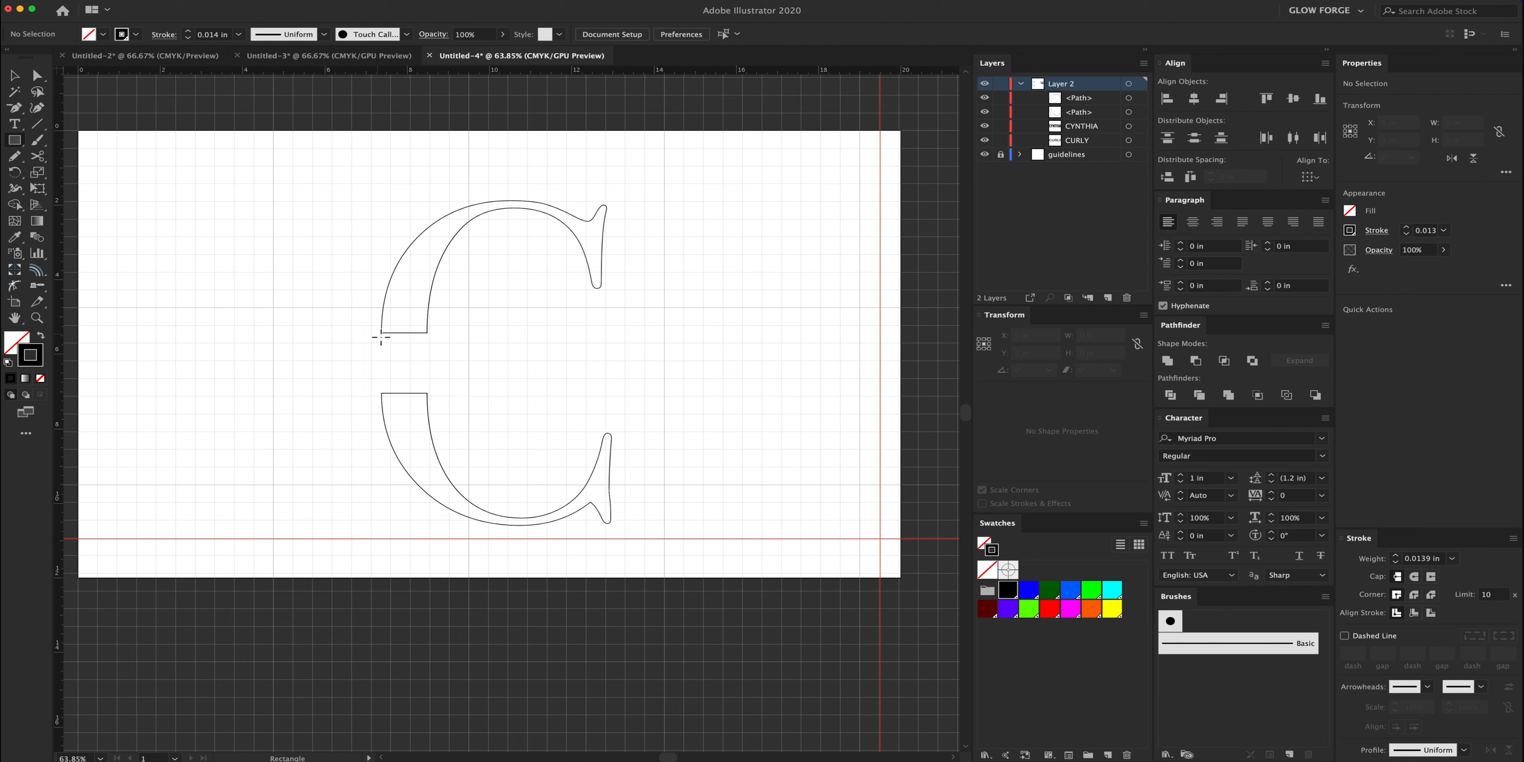
pyautogui.moveTo(381, 335); pyautogui.dragTo(617, 350)
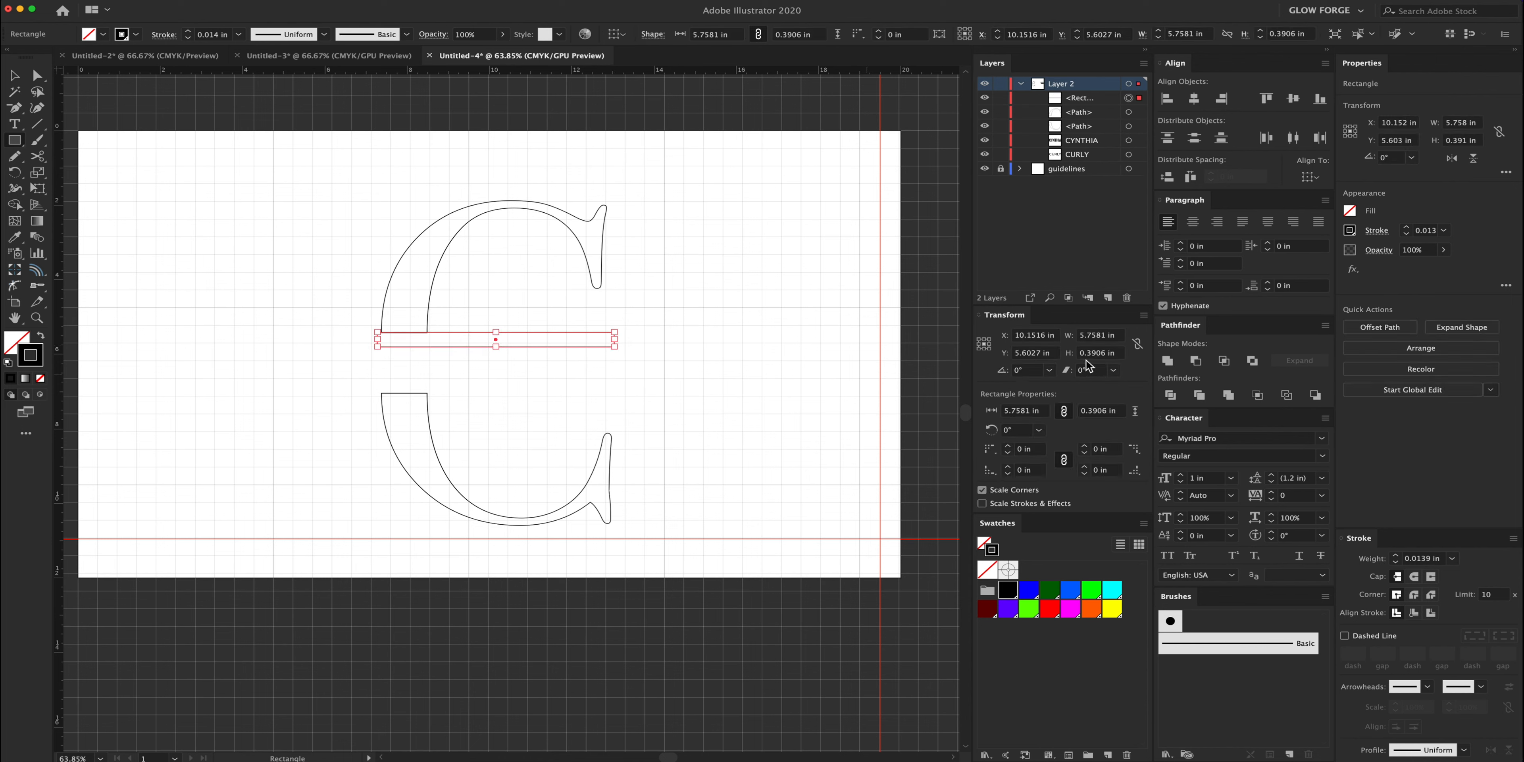
pyautogui.doubleClick(1110, 353)
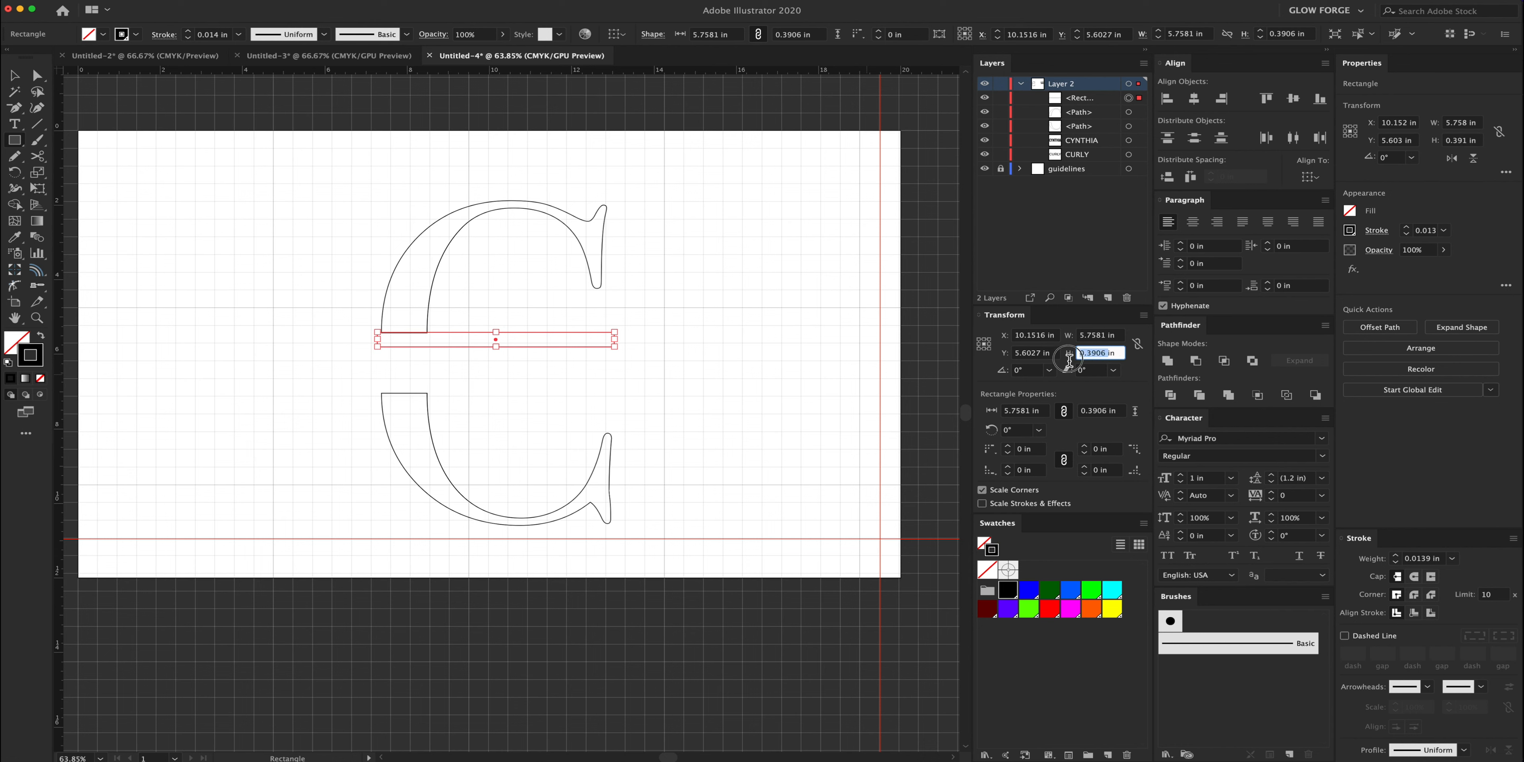
pyautogui.write('.25')
pyautogui.press('Return')
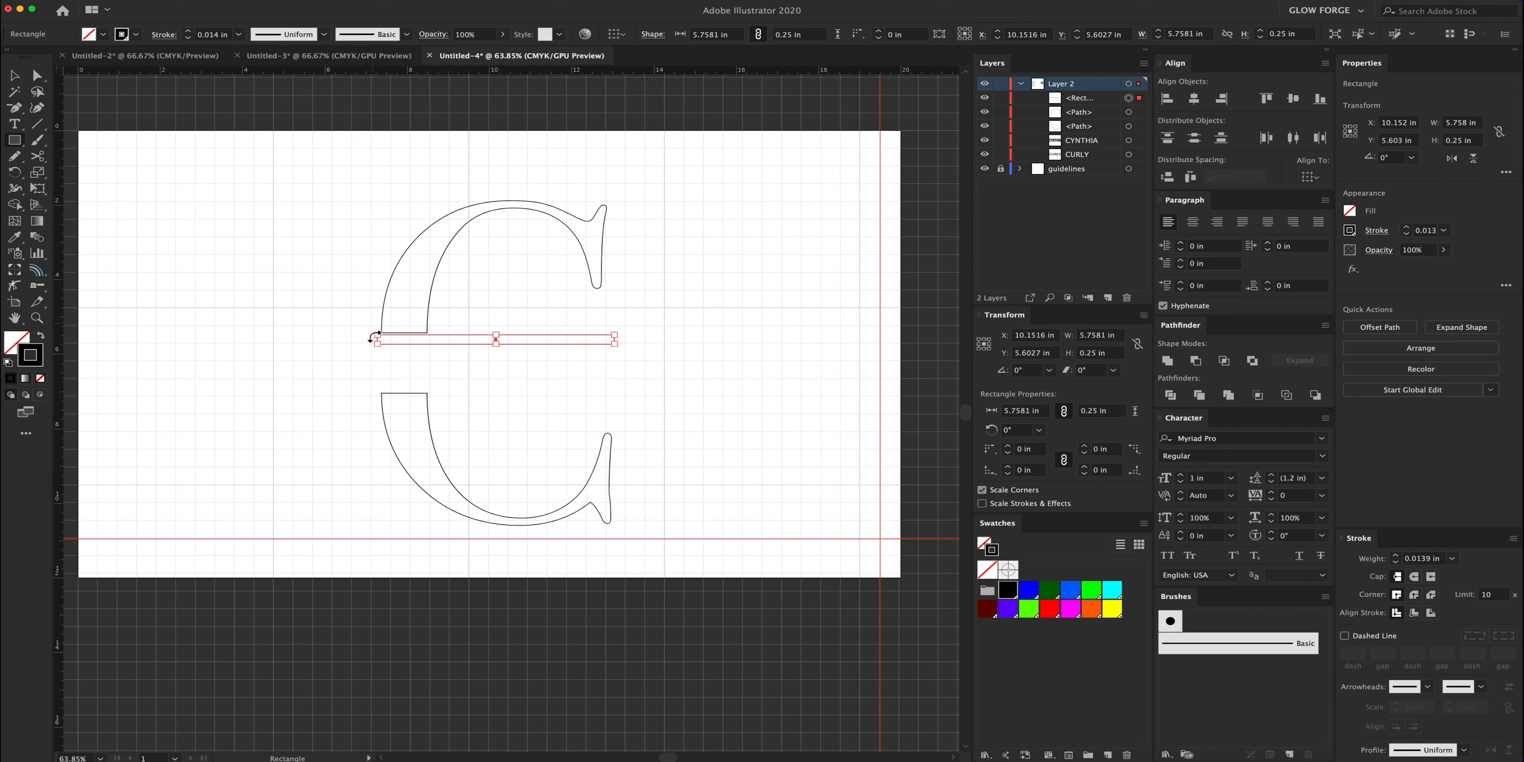
# Stretch the rectangle at both ends to about 5.9 in wide so it extends slightly past the letter.
pyautogui.click(14, 75)
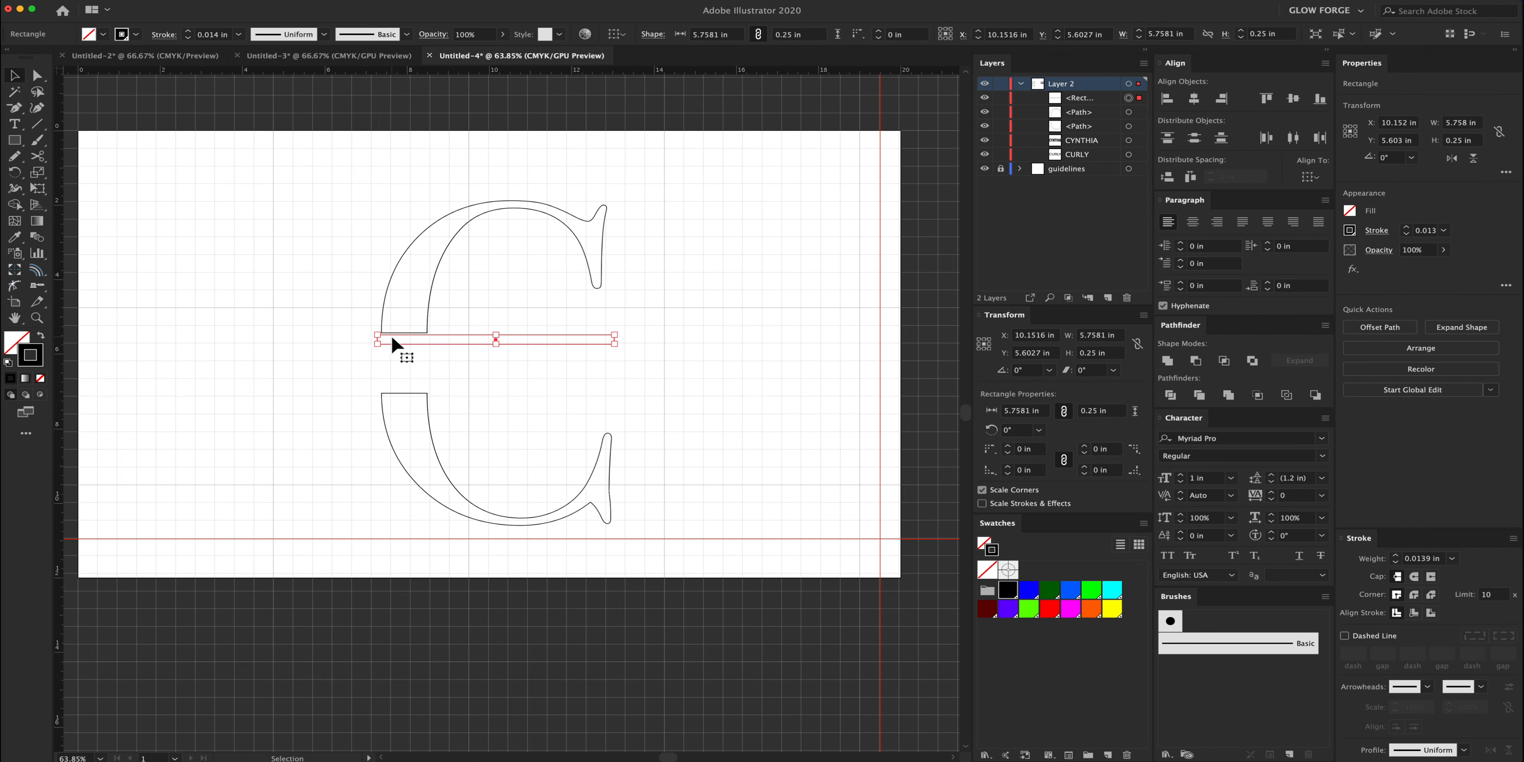
pyautogui.press('super+1')
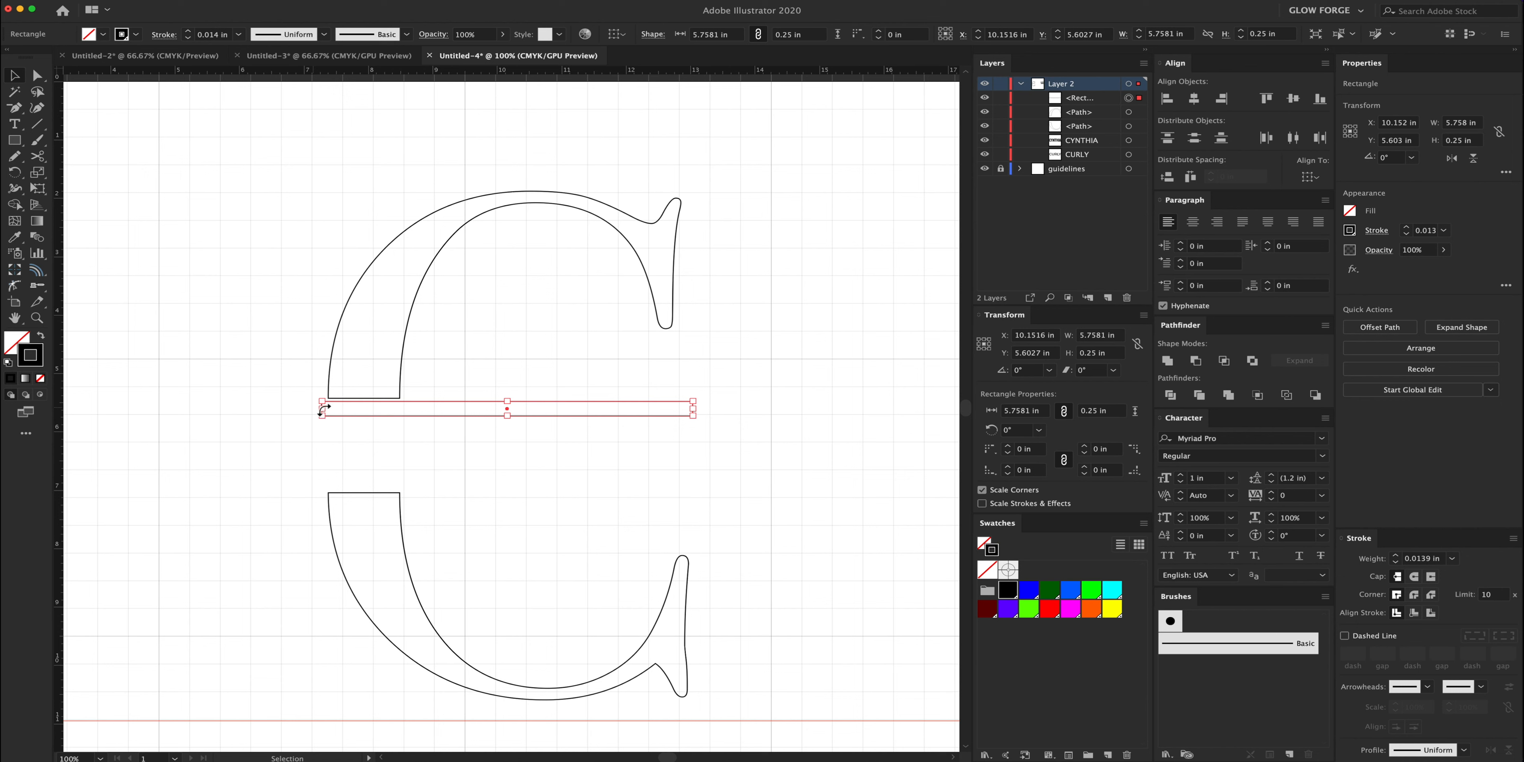
pyautogui.moveTo(329, 412); pyautogui.dragTo(318, 412)
pyautogui.moveTo(693, 409); pyautogui.dragTo(698, 412)
# Fill the upper and lower halves of the C with black.
pyautogui.click(355, 272)
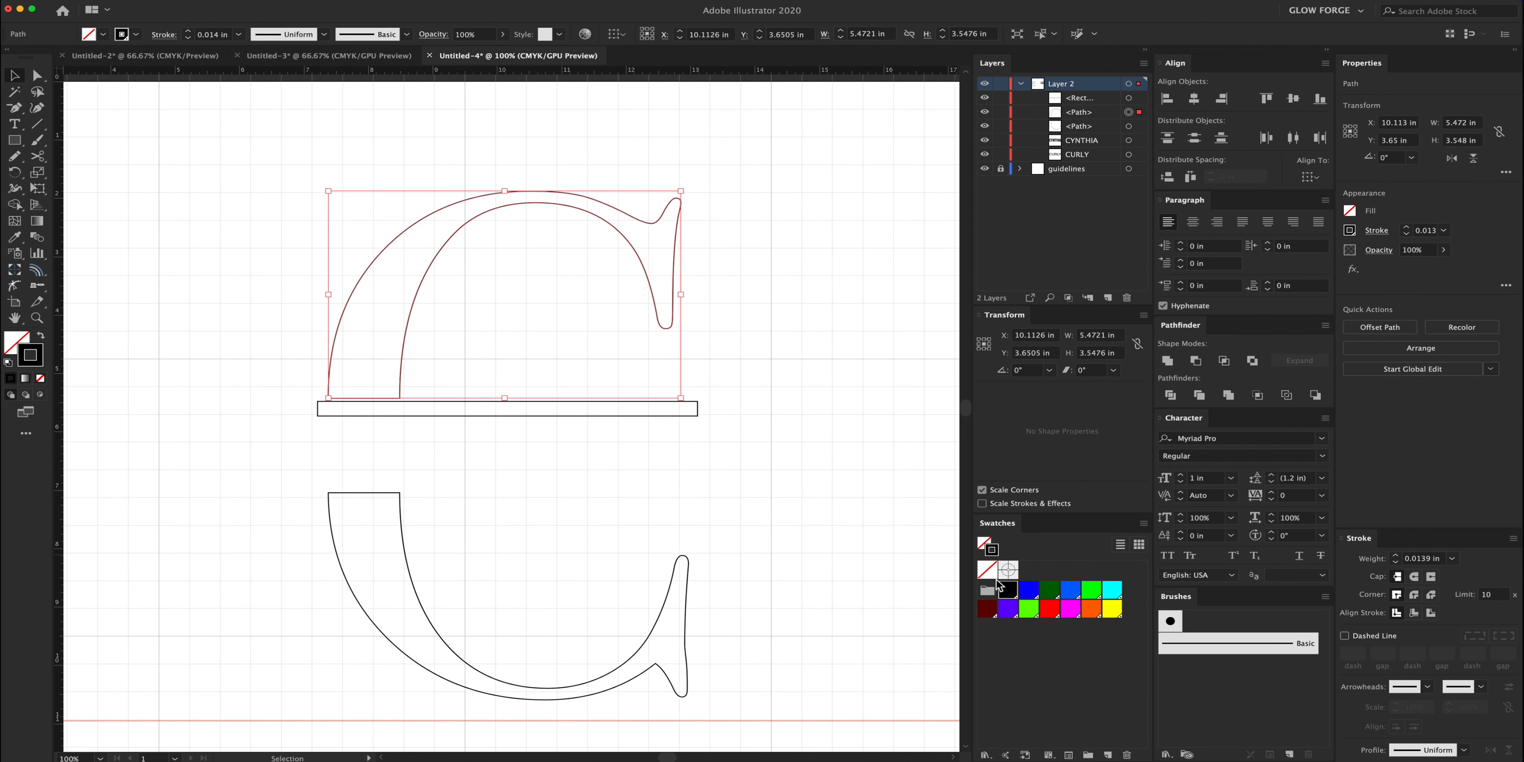
pyautogui.click(984, 540)
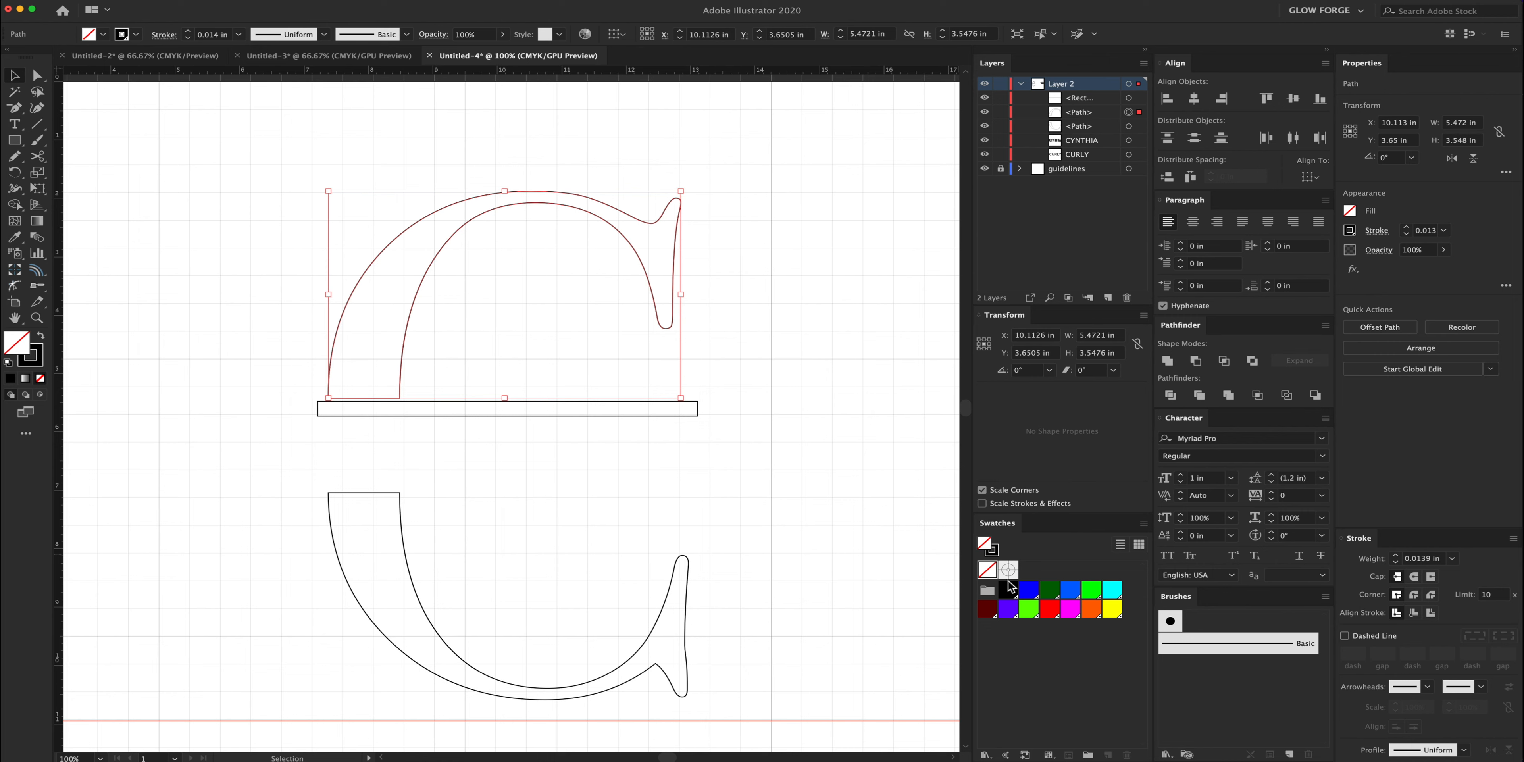
pyautogui.click(1007, 589)
pyautogui.moveTo(495, 644); pyautogui.dragTo(421, 673)
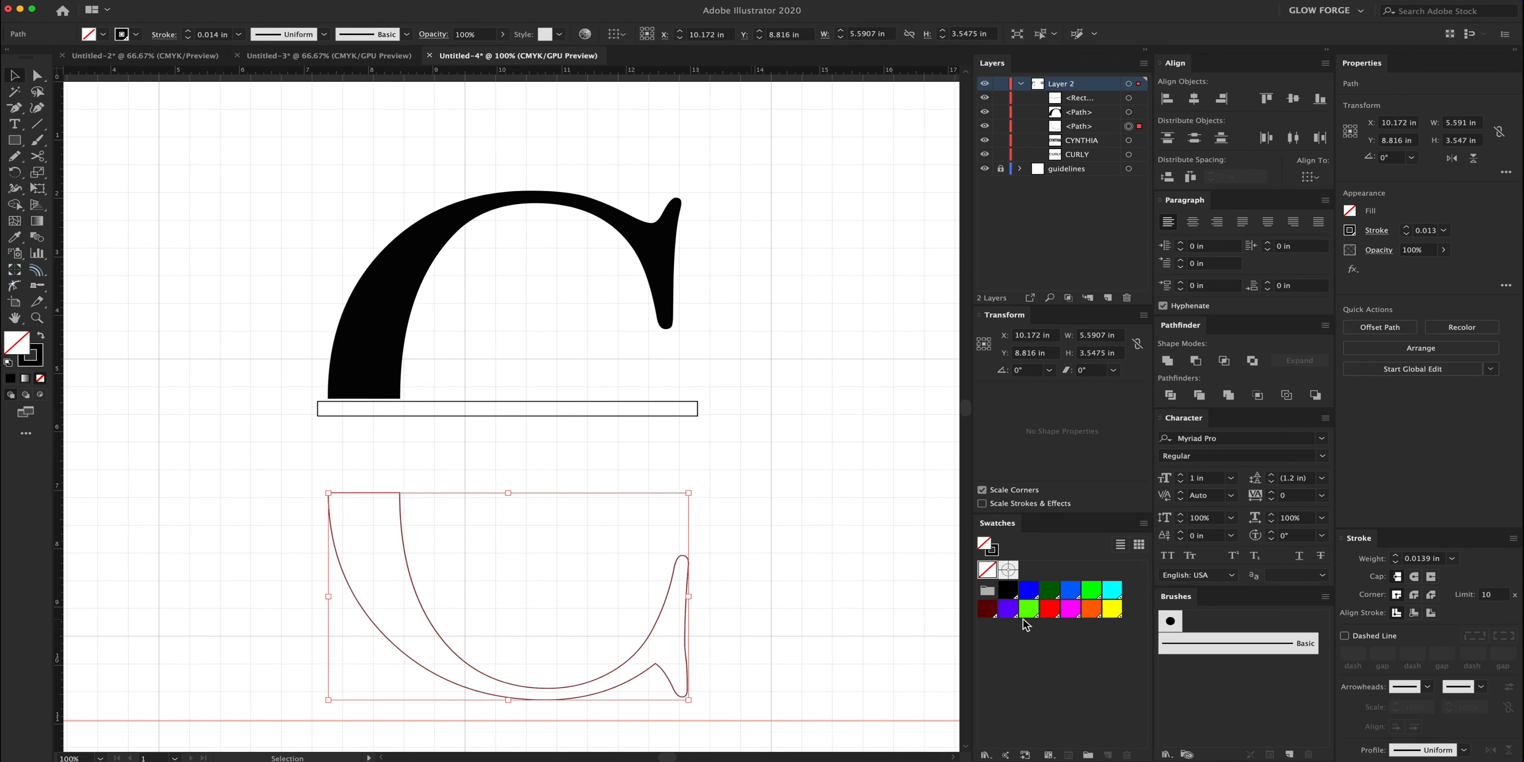
pyautogui.click(1007, 589)
pyautogui.click(519, 442)
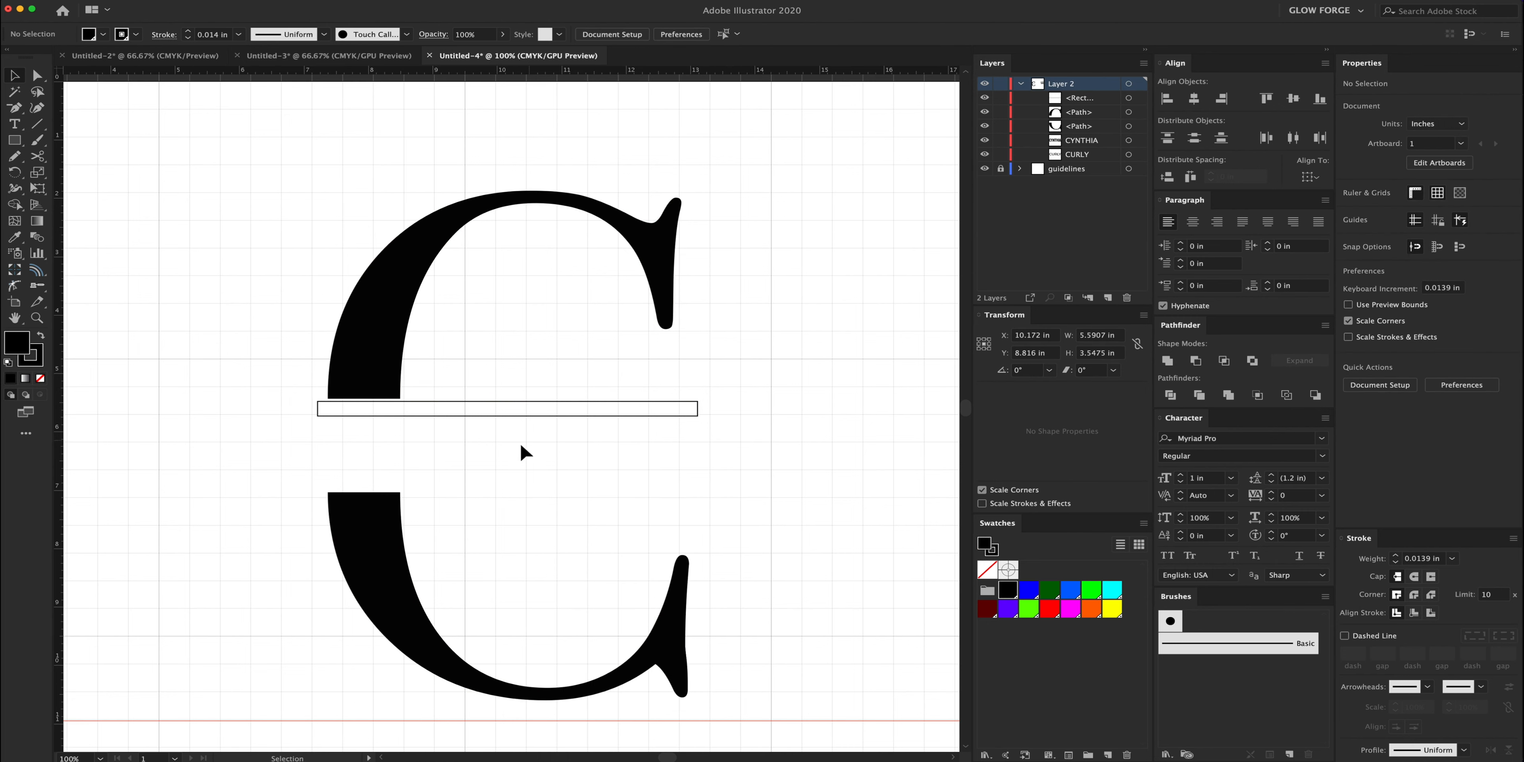
# Duplicate the rectangle bar and place the copy so it overlaps the cut edge of the C's lower half.
pyautogui.moveTo(538, 430); pyautogui.dragTo(538, 437)
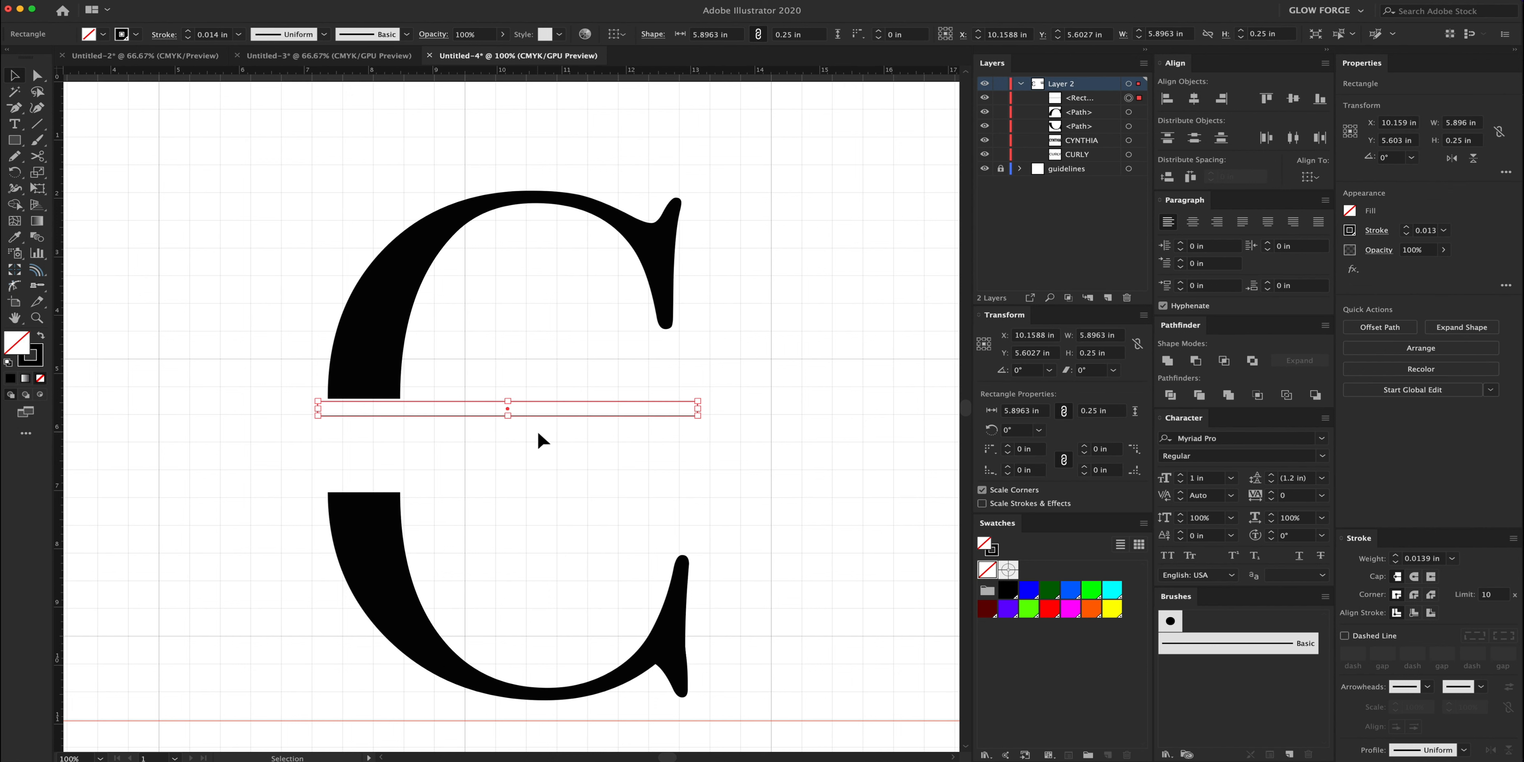
pyautogui.press('a')
pyautogui.press('super+d')
pyautogui.moveTo(548, 421); pyautogui.dragTo(542, 477)
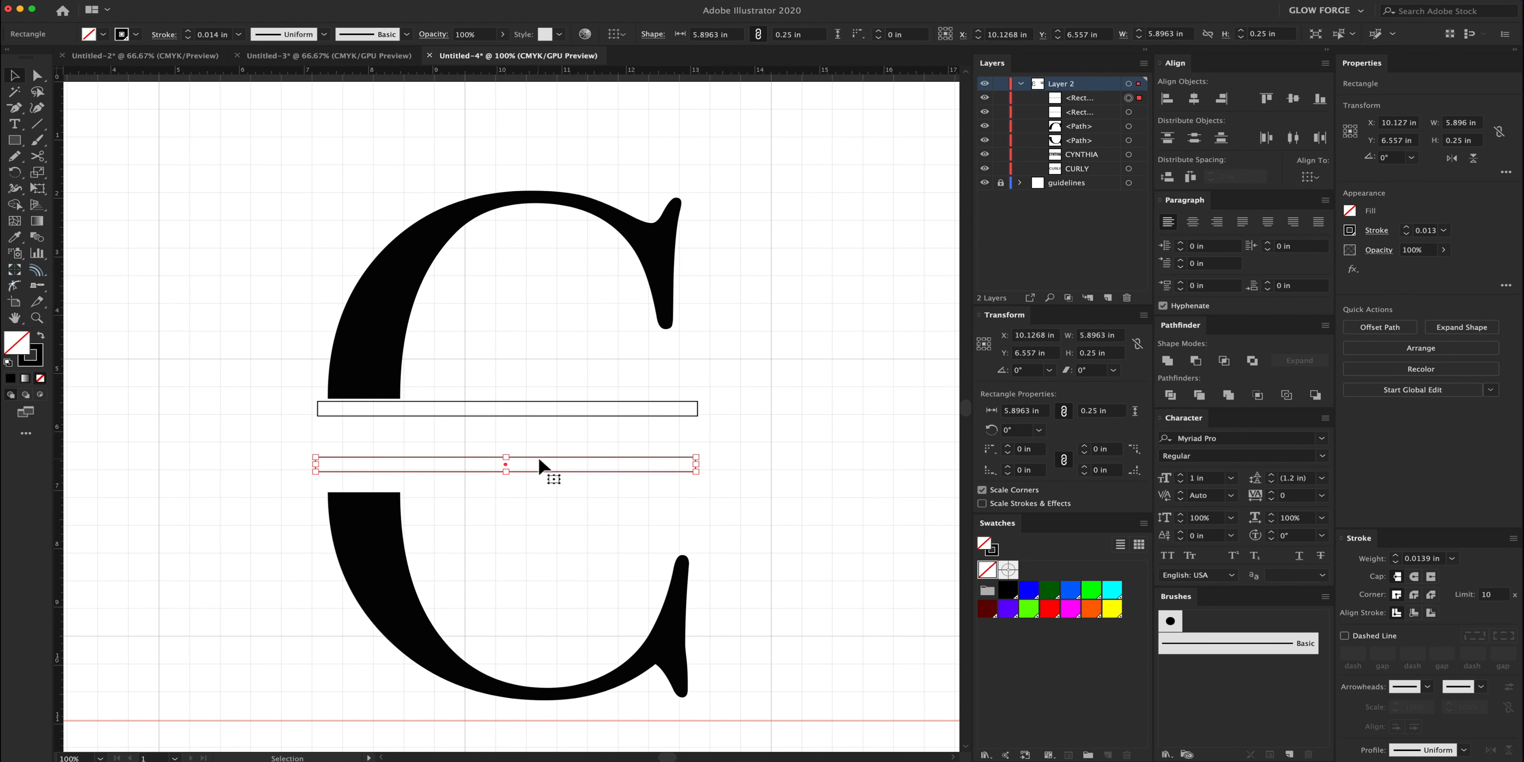
pyautogui.moveTo(540, 465); pyautogui.dragTo(432, 478)
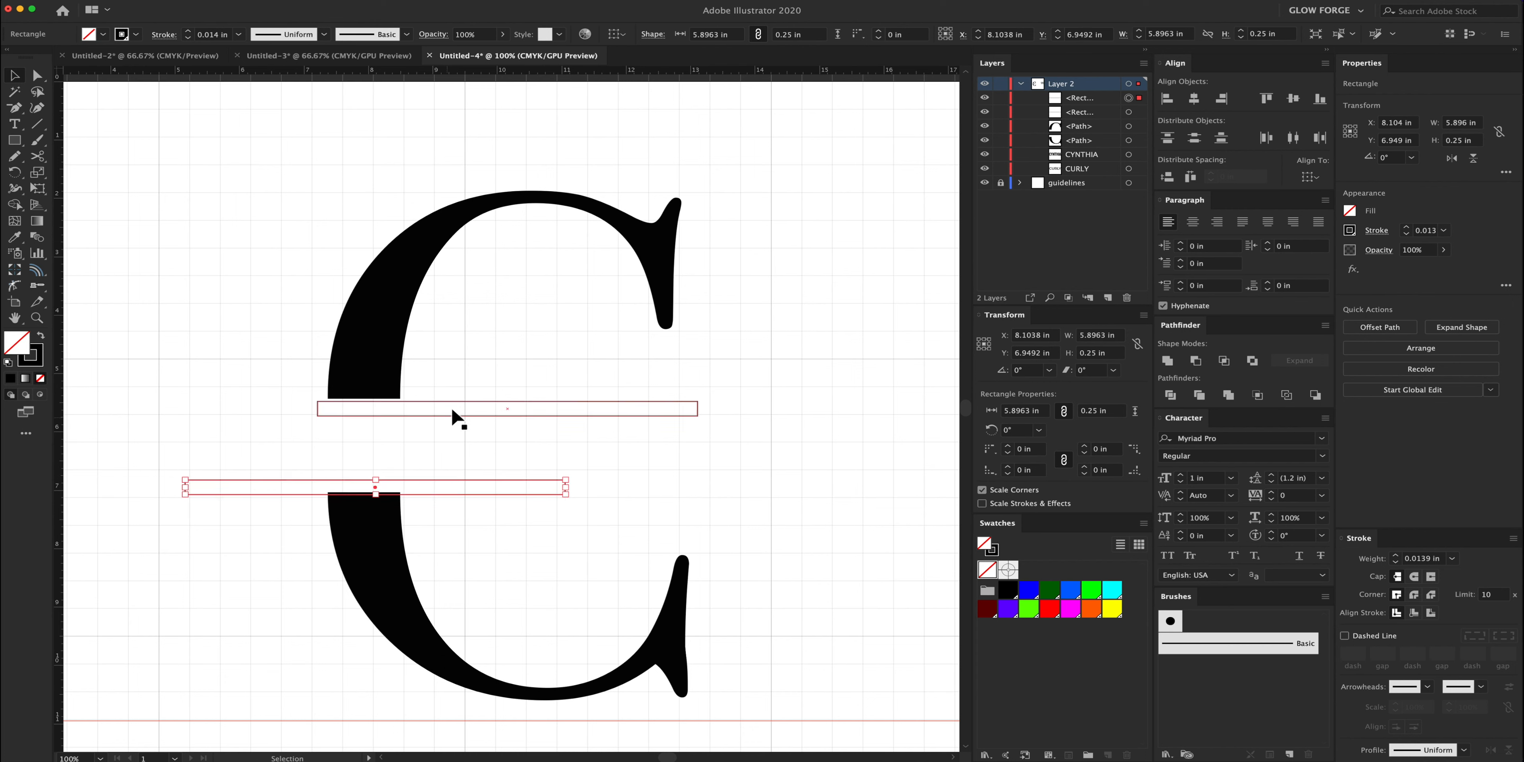
# Move the original bar up to overlap the cut edge of the C's upper half, and check the overlap closely.
pyautogui.moveTo(454, 400); pyautogui.dragTo(455, 394)
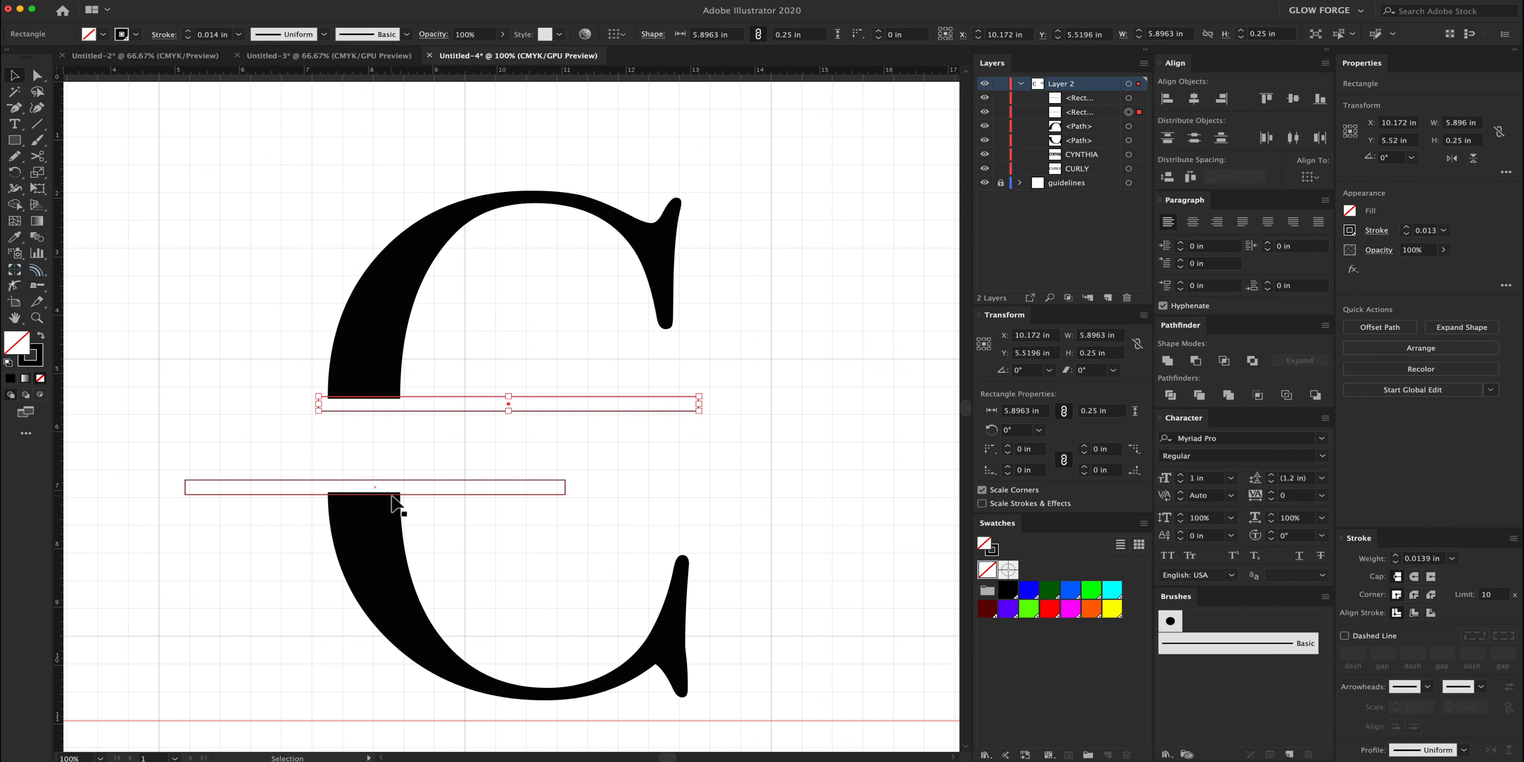
pyautogui.press('super+equal')
pyautogui.press('super+equal')
pyautogui.press('super+equal')
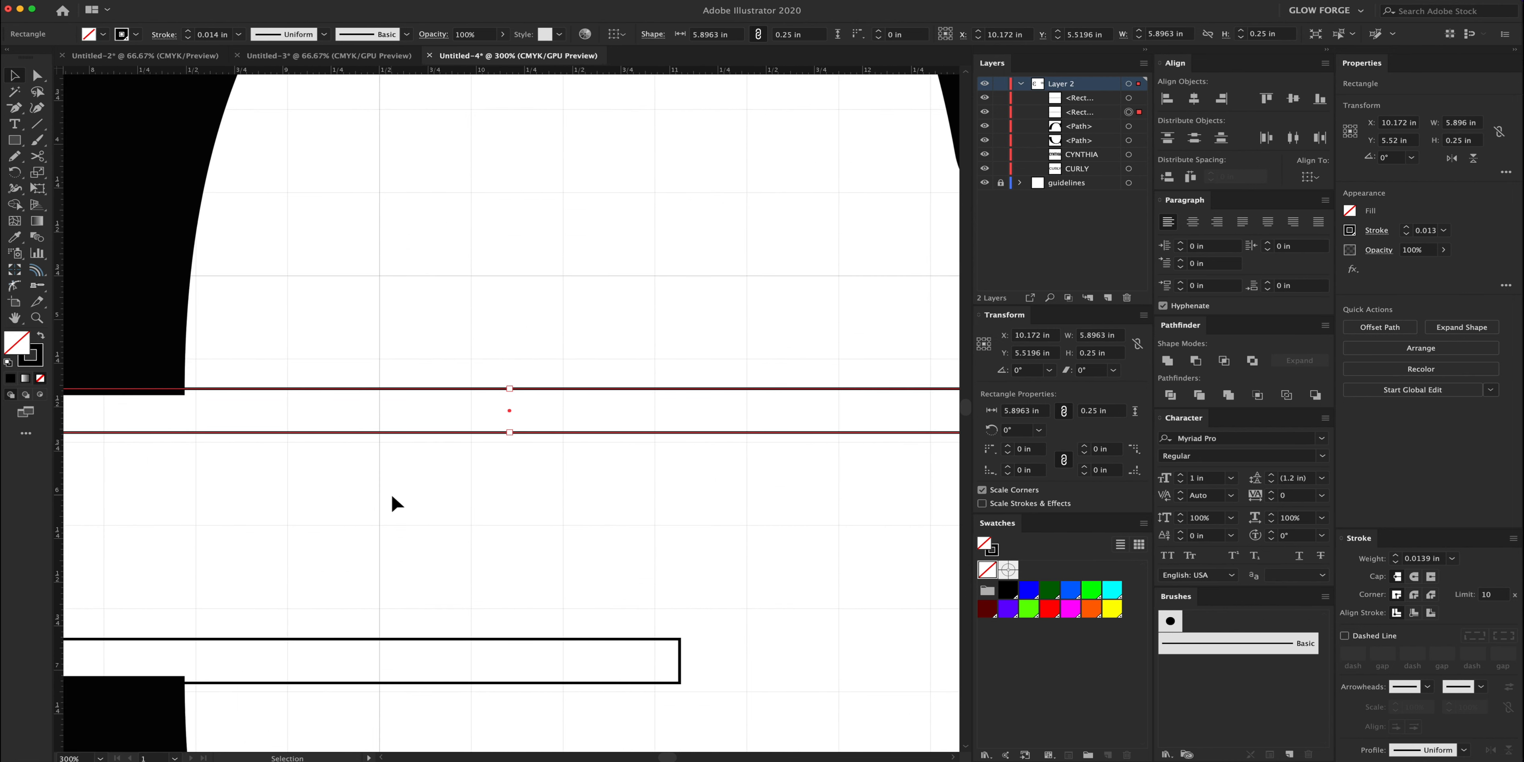
pyautogui.hscroll(-5, 390, 495)
pyautogui.hscroll(-1, 391, 495)
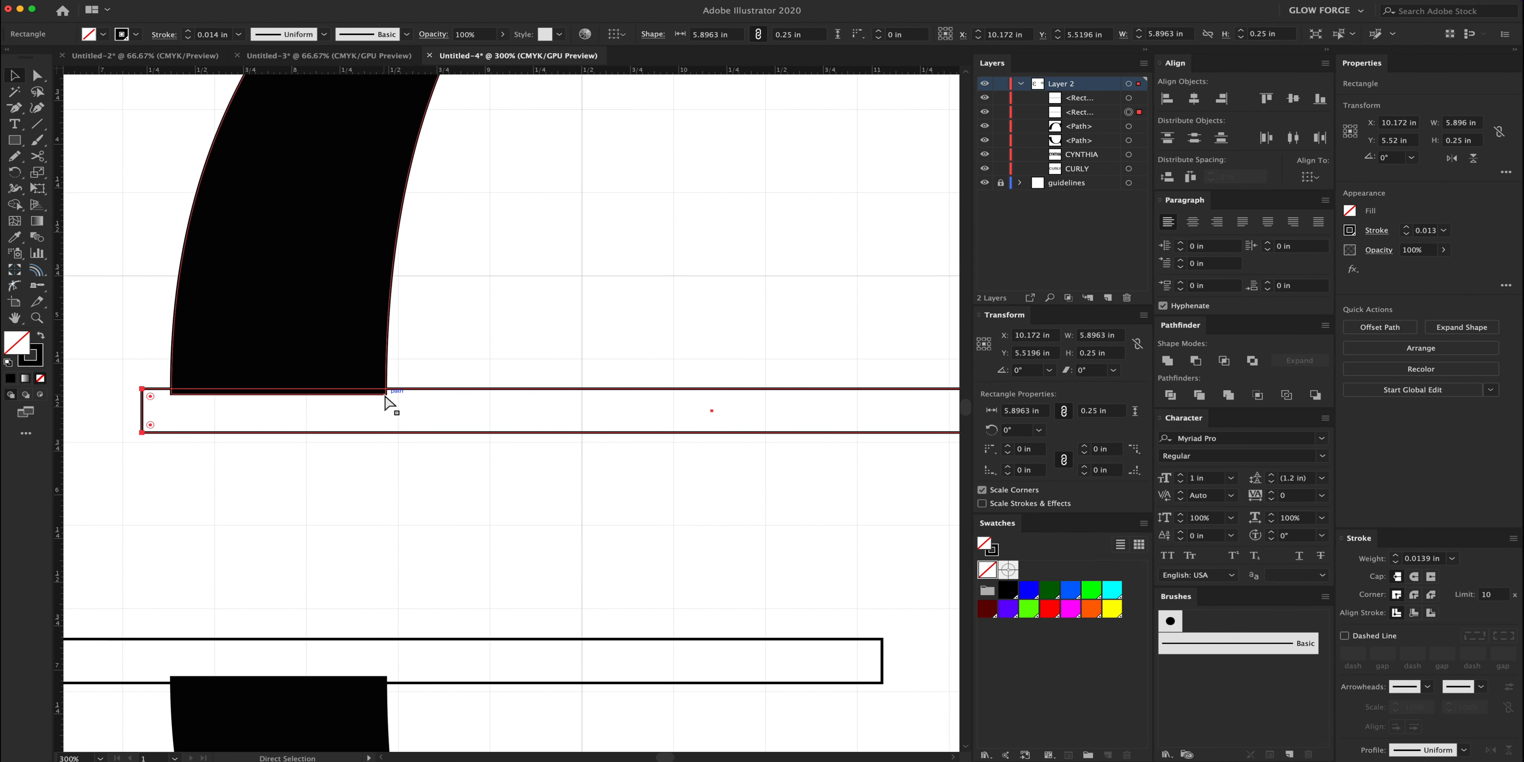
pyautogui.press('super+minus')
pyautogui.press('super+minus')
pyautogui.press('super+minus')
pyautogui.press('super+minus')
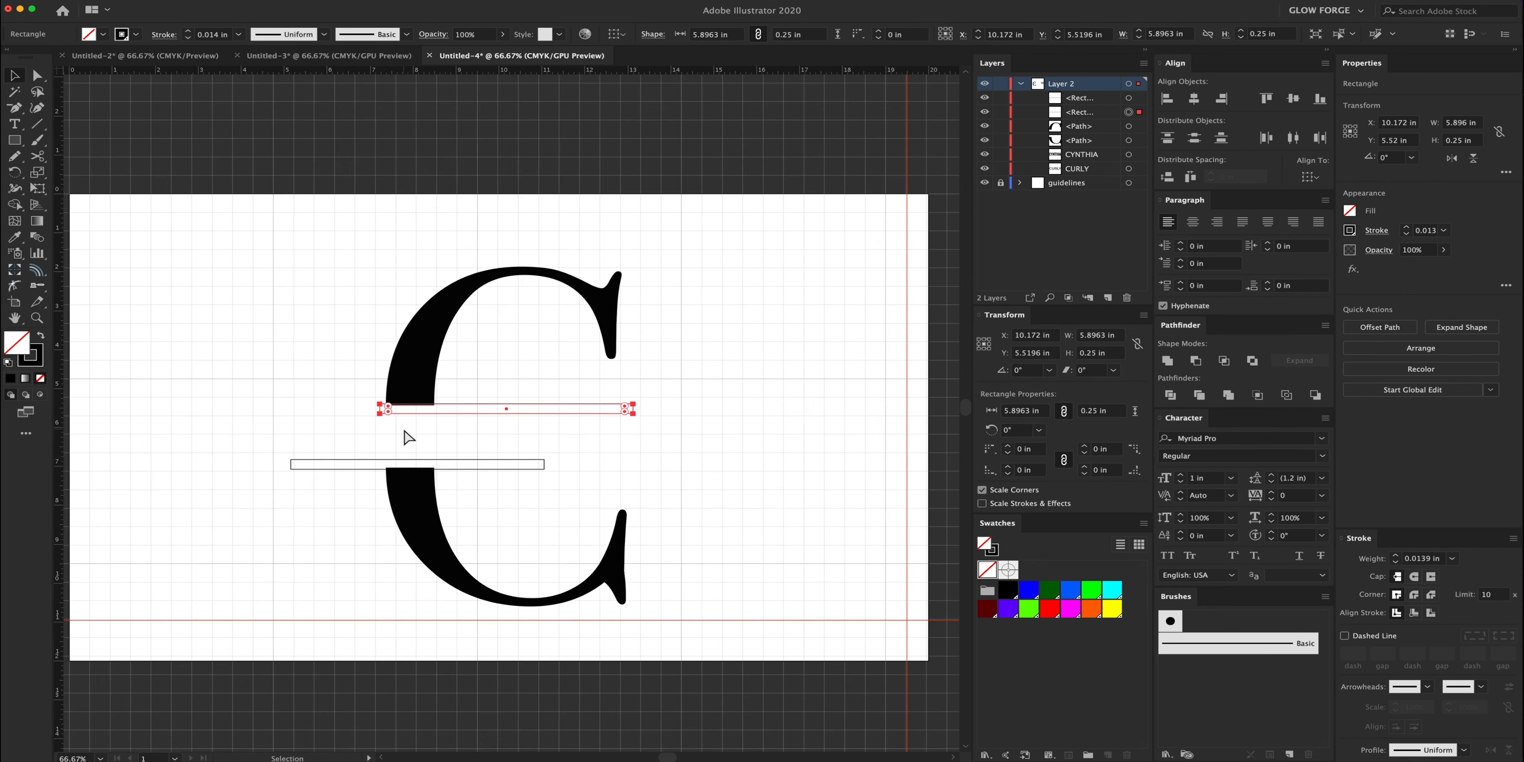
# Align the horizontal centers of both C halves and both bars, and deselect them.
pyautogui.press('super+equal')
pyautogui.moveTo(364, 219); pyautogui.dragTo(469, 715)
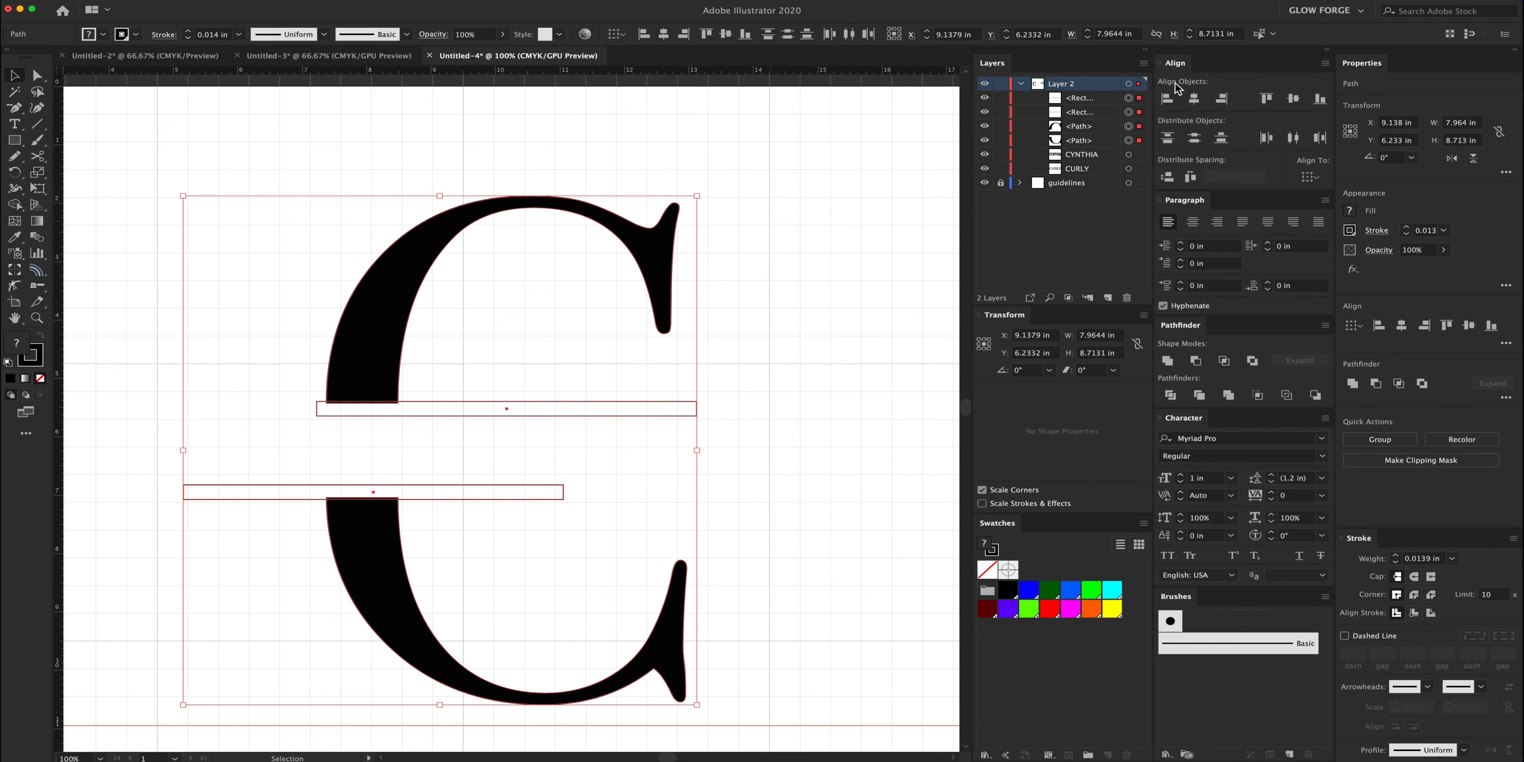
pyautogui.click(1193, 98)
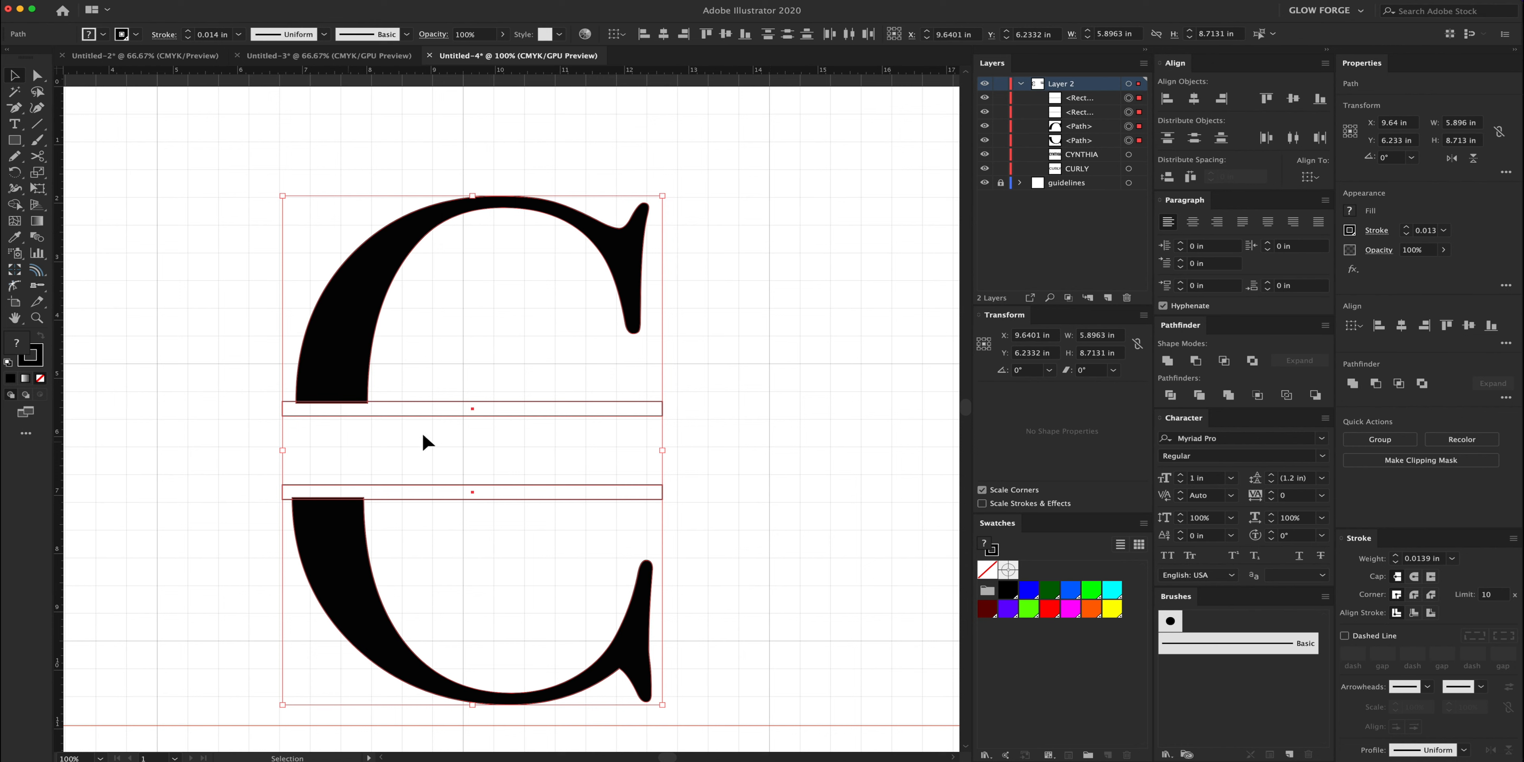
pyautogui.click(402, 453)
# Unite the C halves with their overlapping bars and fill the resulting shapes with black.
pyautogui.moveTo(240, 472); pyautogui.dragTo(389, 528)
pyautogui.moveTo(243, 372); pyautogui.dragTo(466, 584)
pyautogui.click(1168, 361)
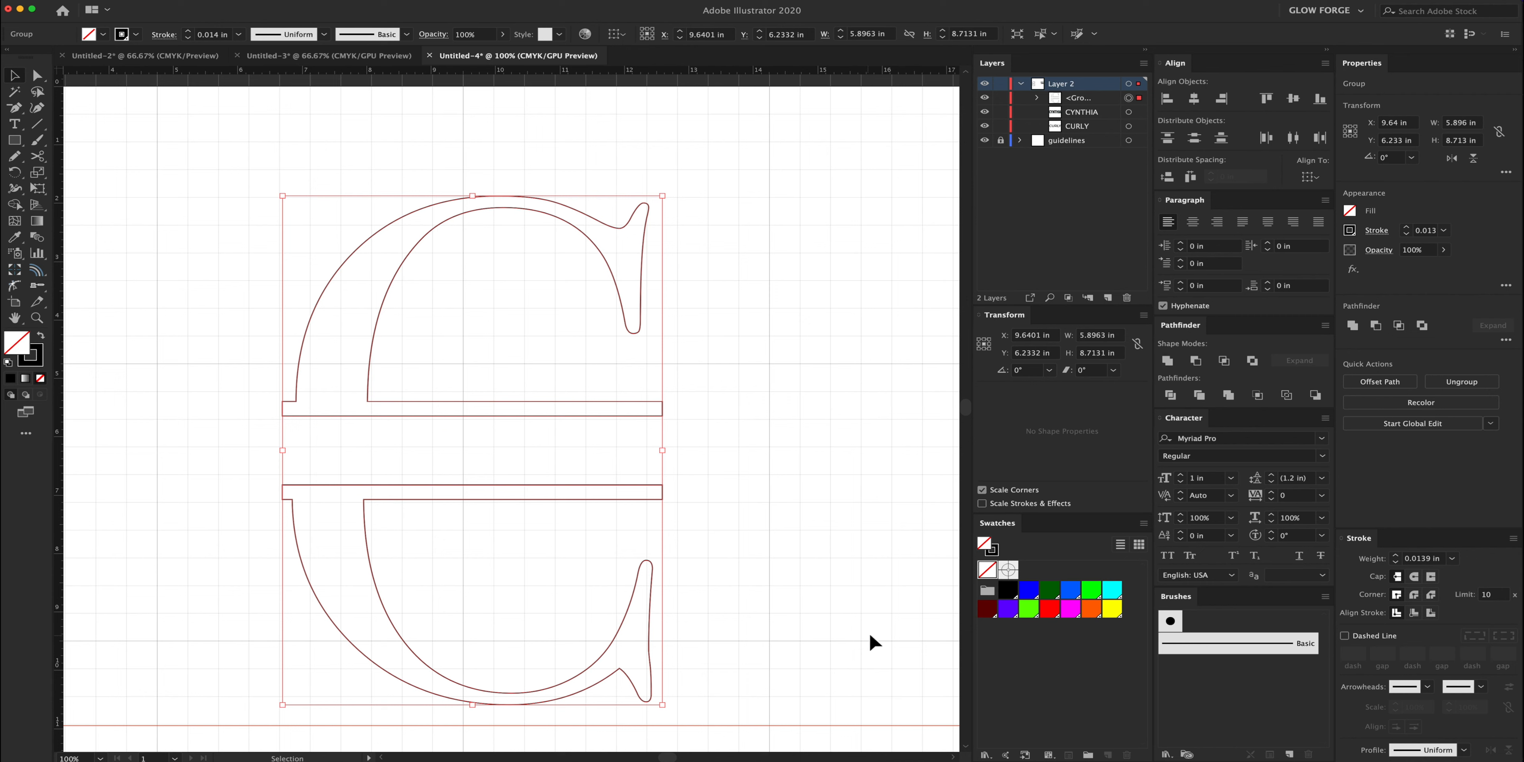
pyautogui.click(1008, 589)
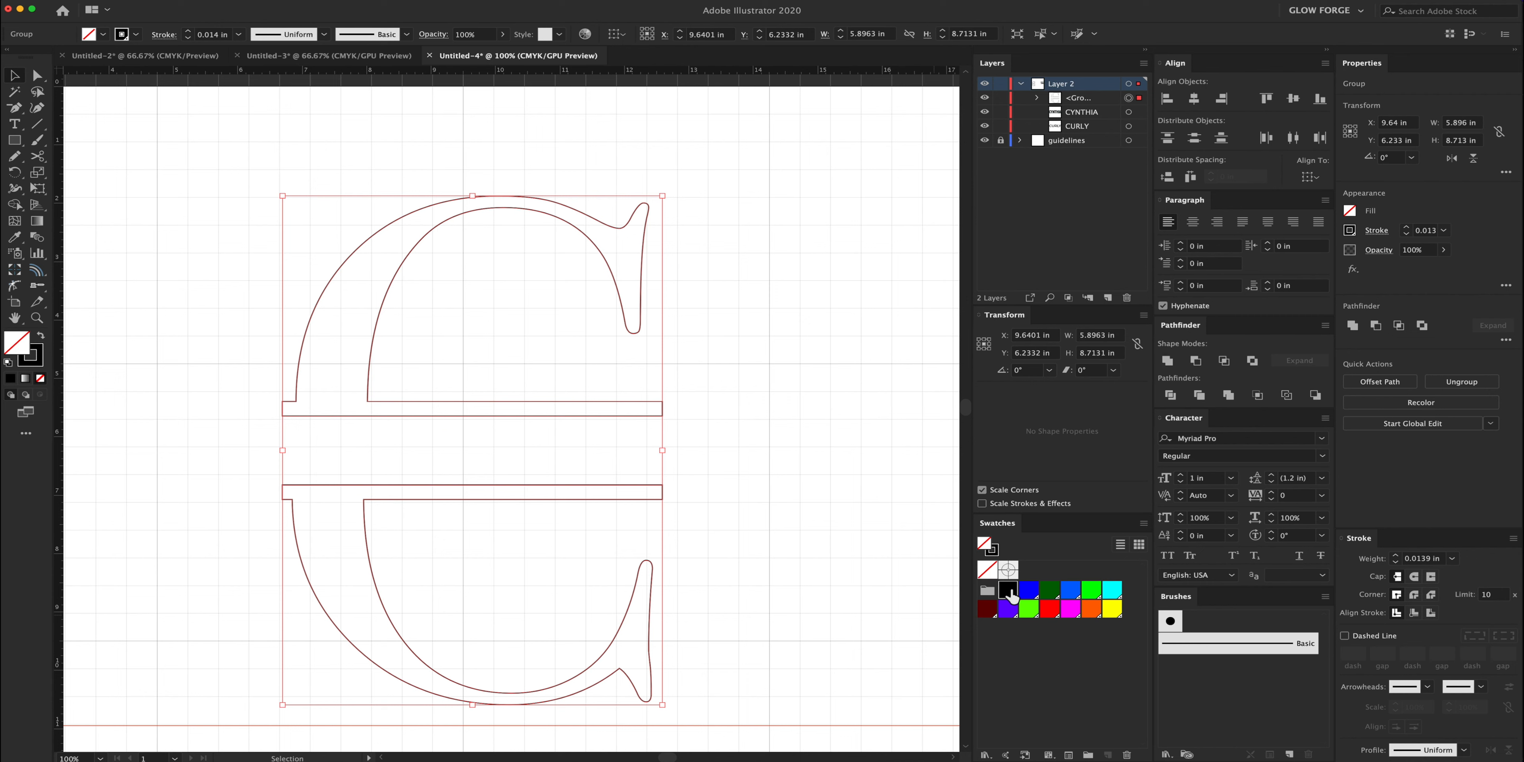
pyautogui.click(260, 392)
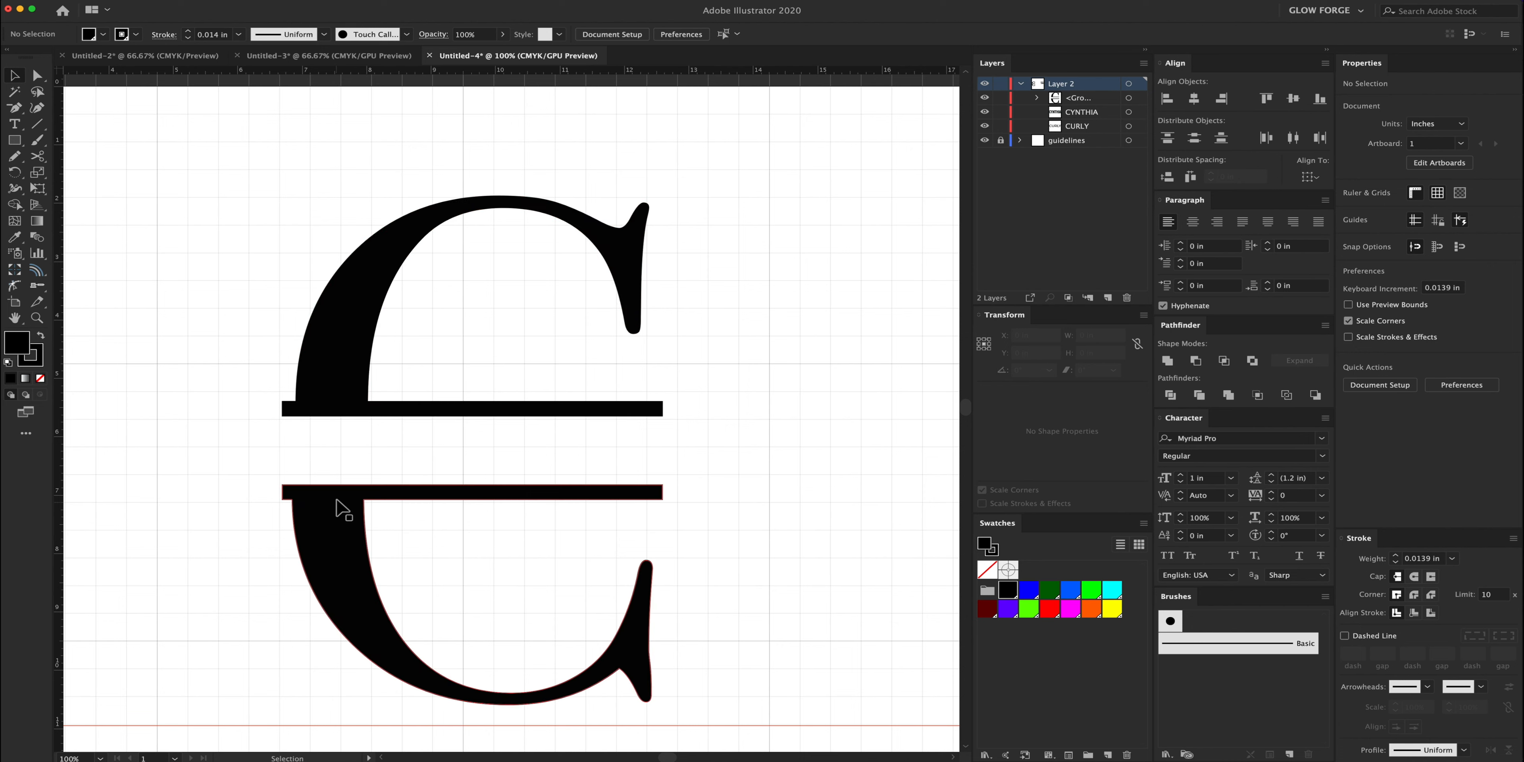
# Ungroup the united monogram so its upper and lower parts are separate.
pyautogui.click(362, 413)
pyautogui.click(275, 462)
pyautogui.click(360, 520)
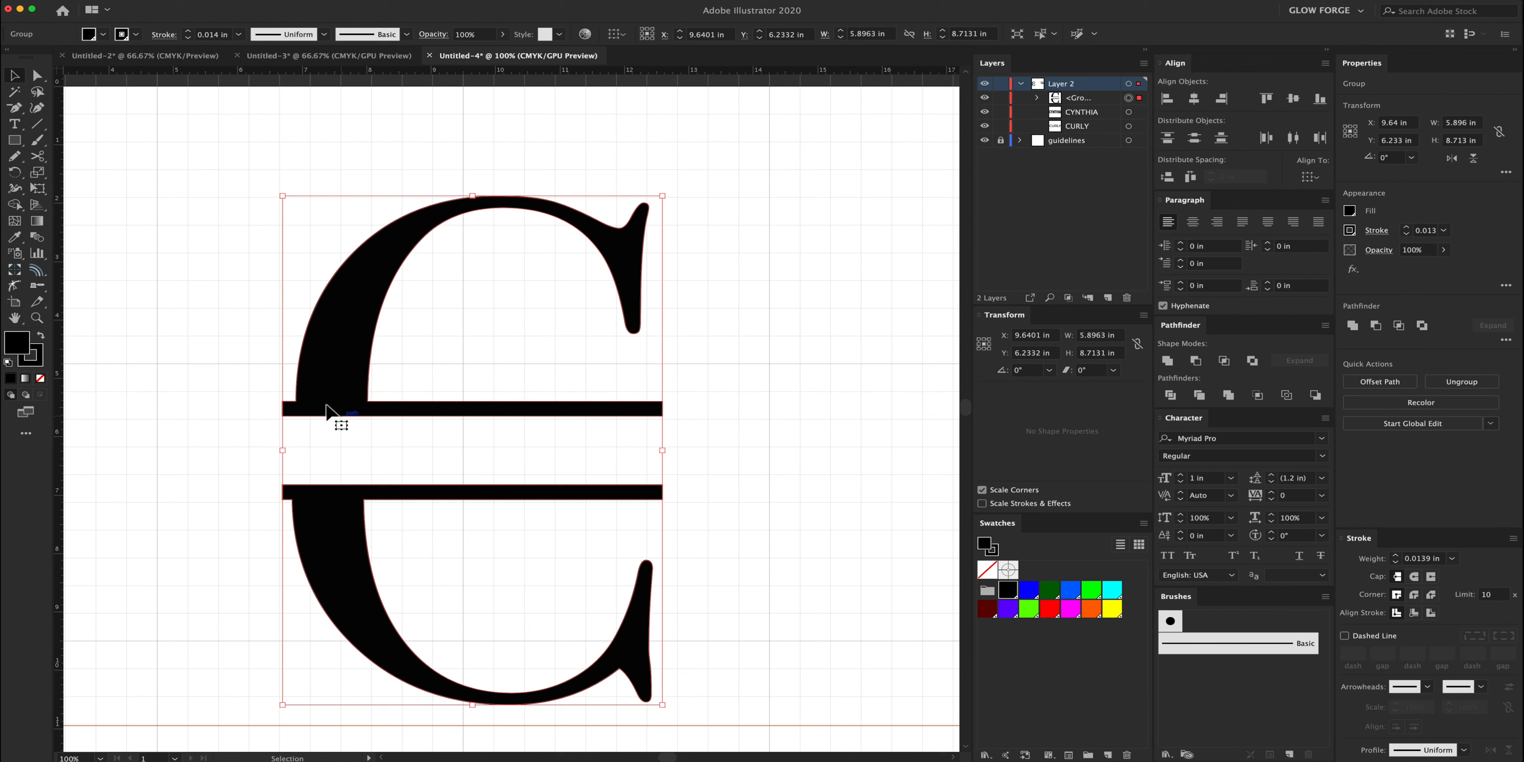
pyautogui.click(1474, 386)
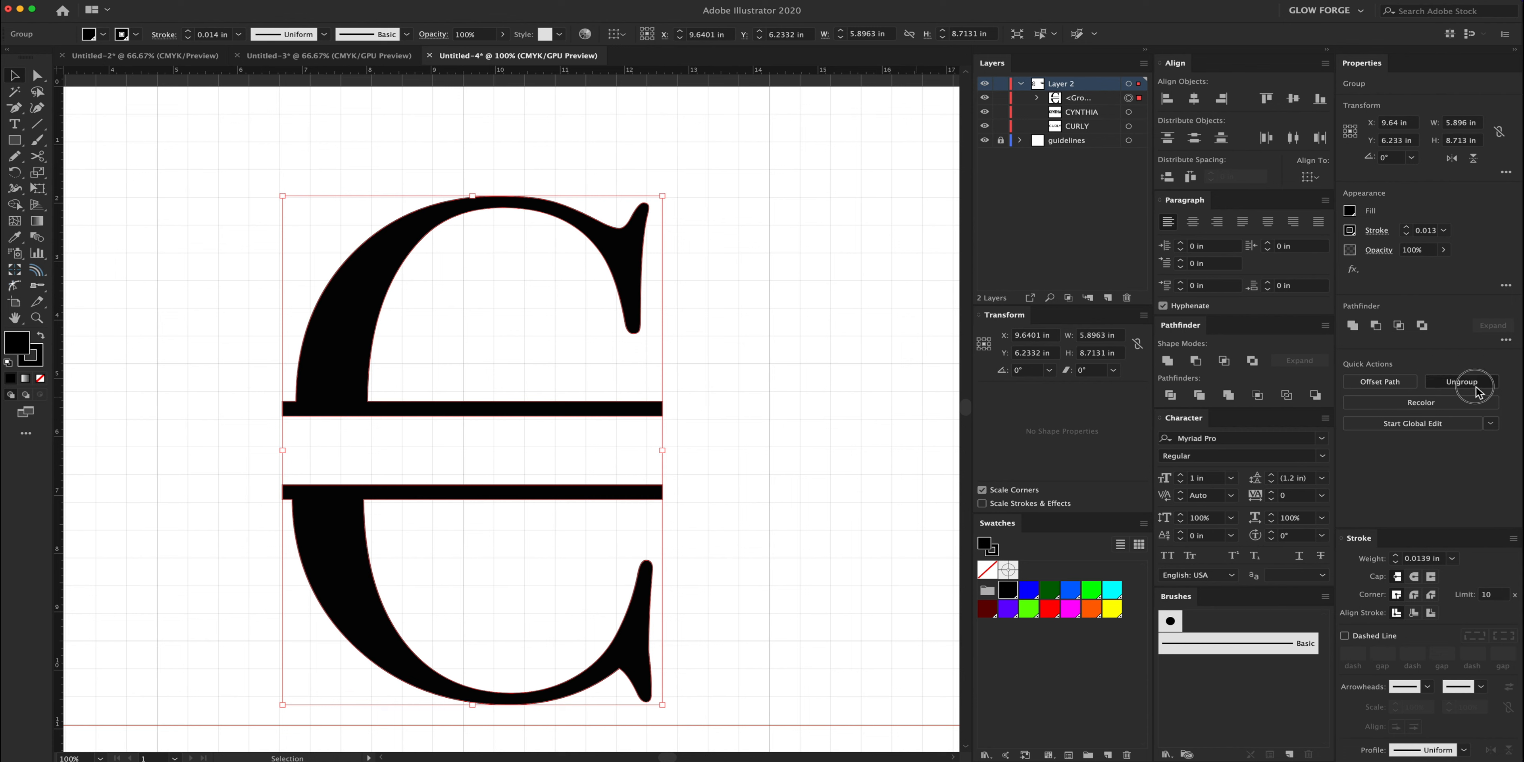
# Move the bold name text from beside the artboard into the gap between the C's halves, overlapping the upper bar.
pyautogui.click(759, 474)
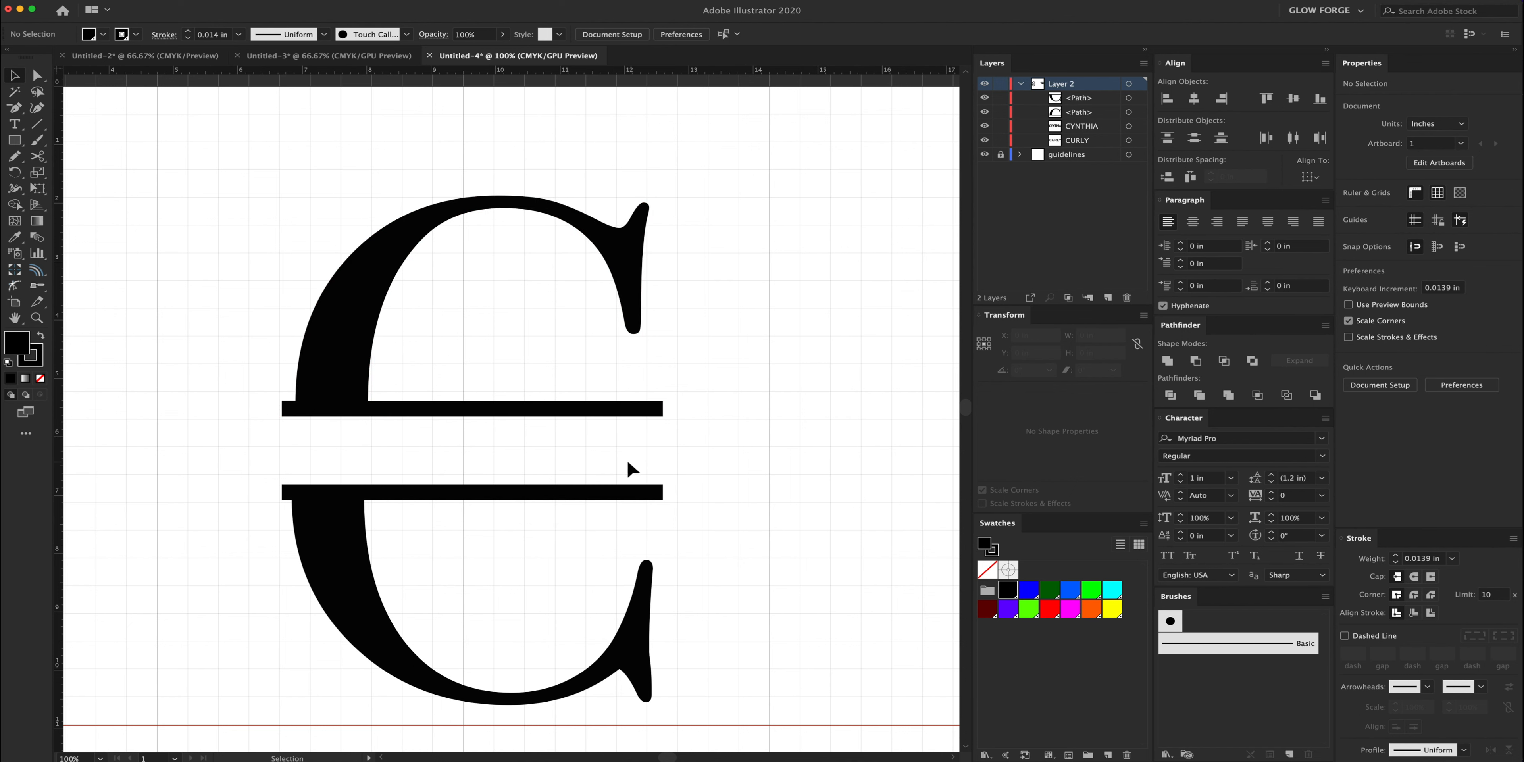
pyautogui.press('super+minus')
pyautogui.hscroll(10, 618, 464)
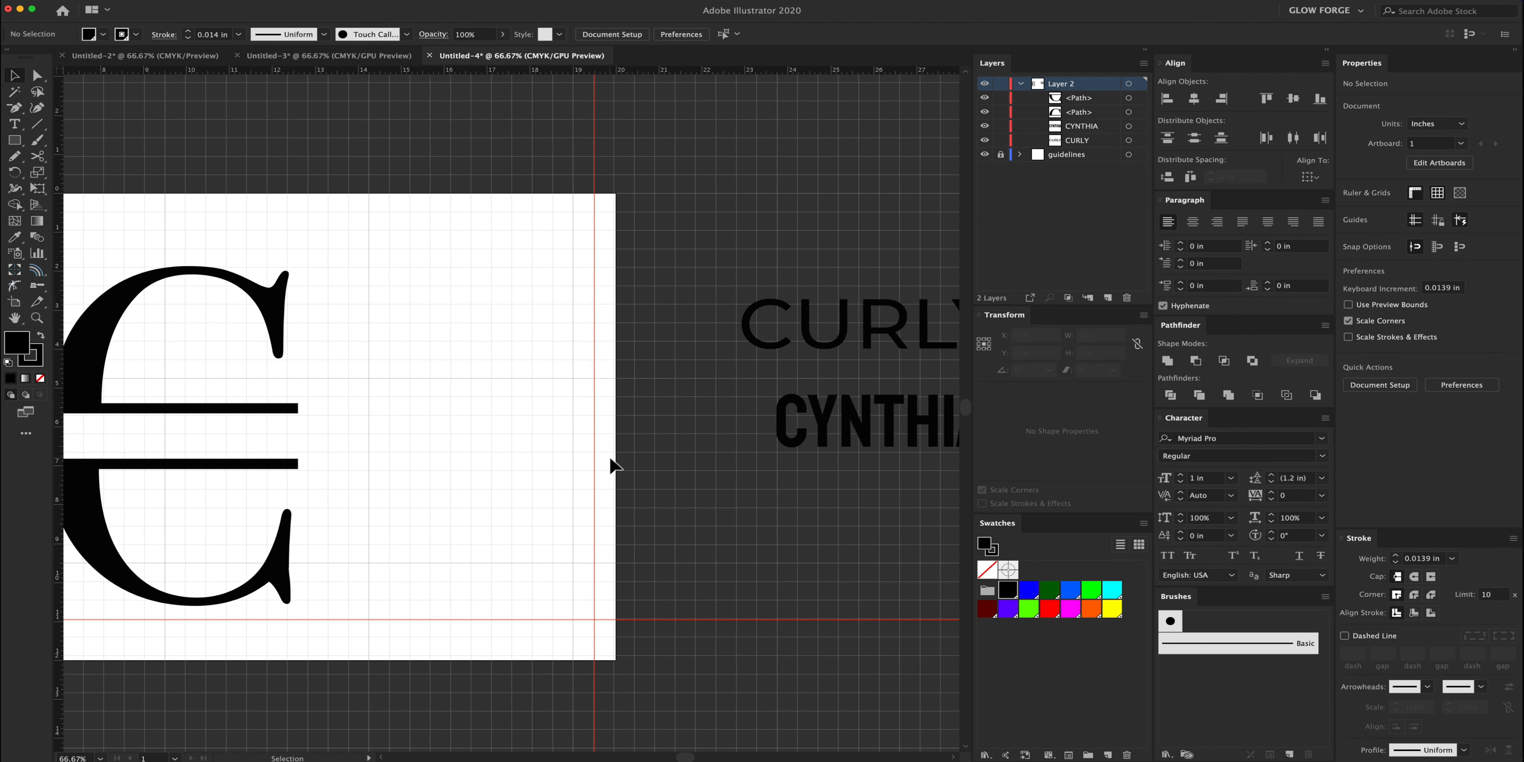
pyautogui.moveTo(857, 425); pyautogui.dragTo(164, 450)
pyautogui.hscroll(-6, 166, 443)
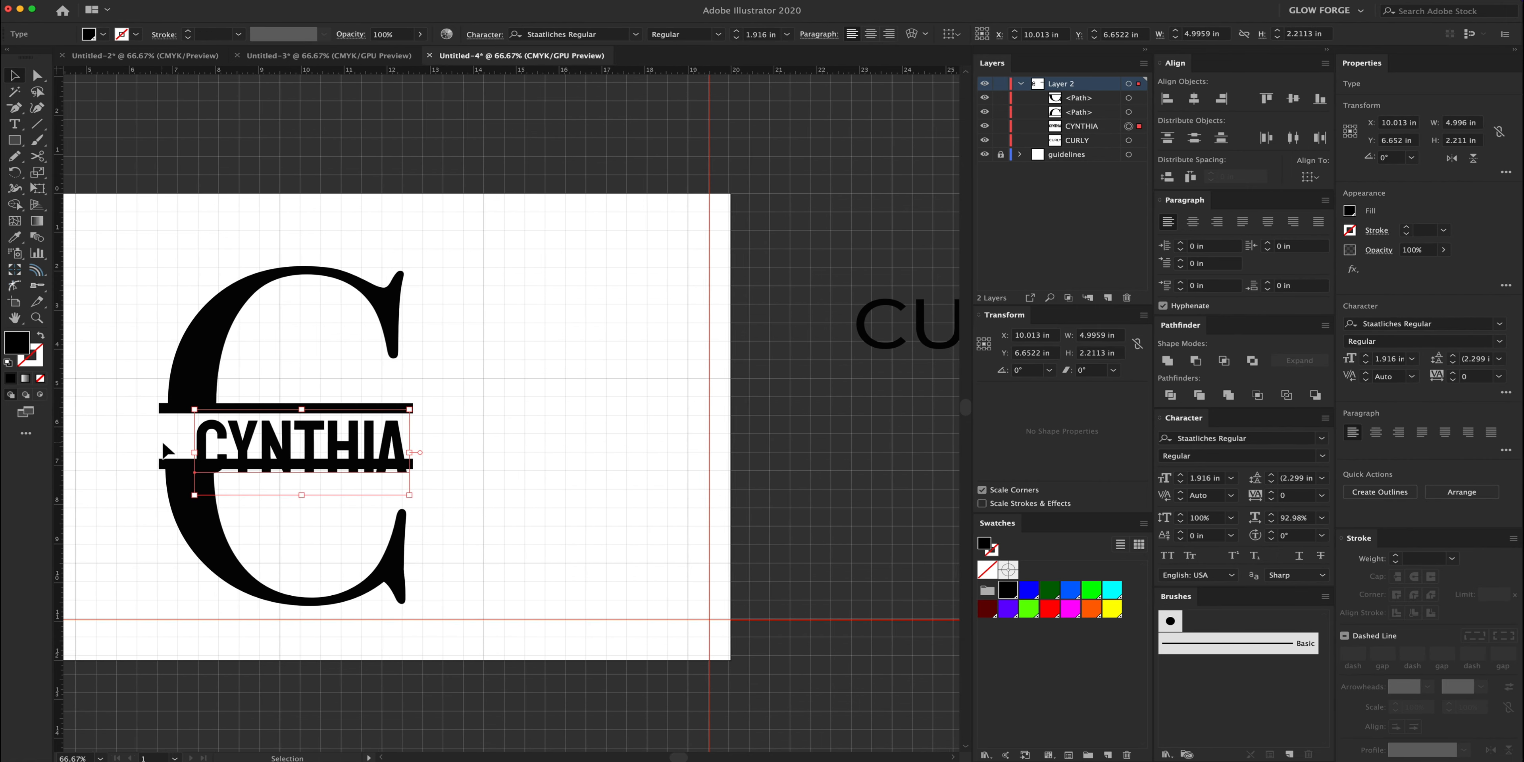
pyautogui.press('super+equal')
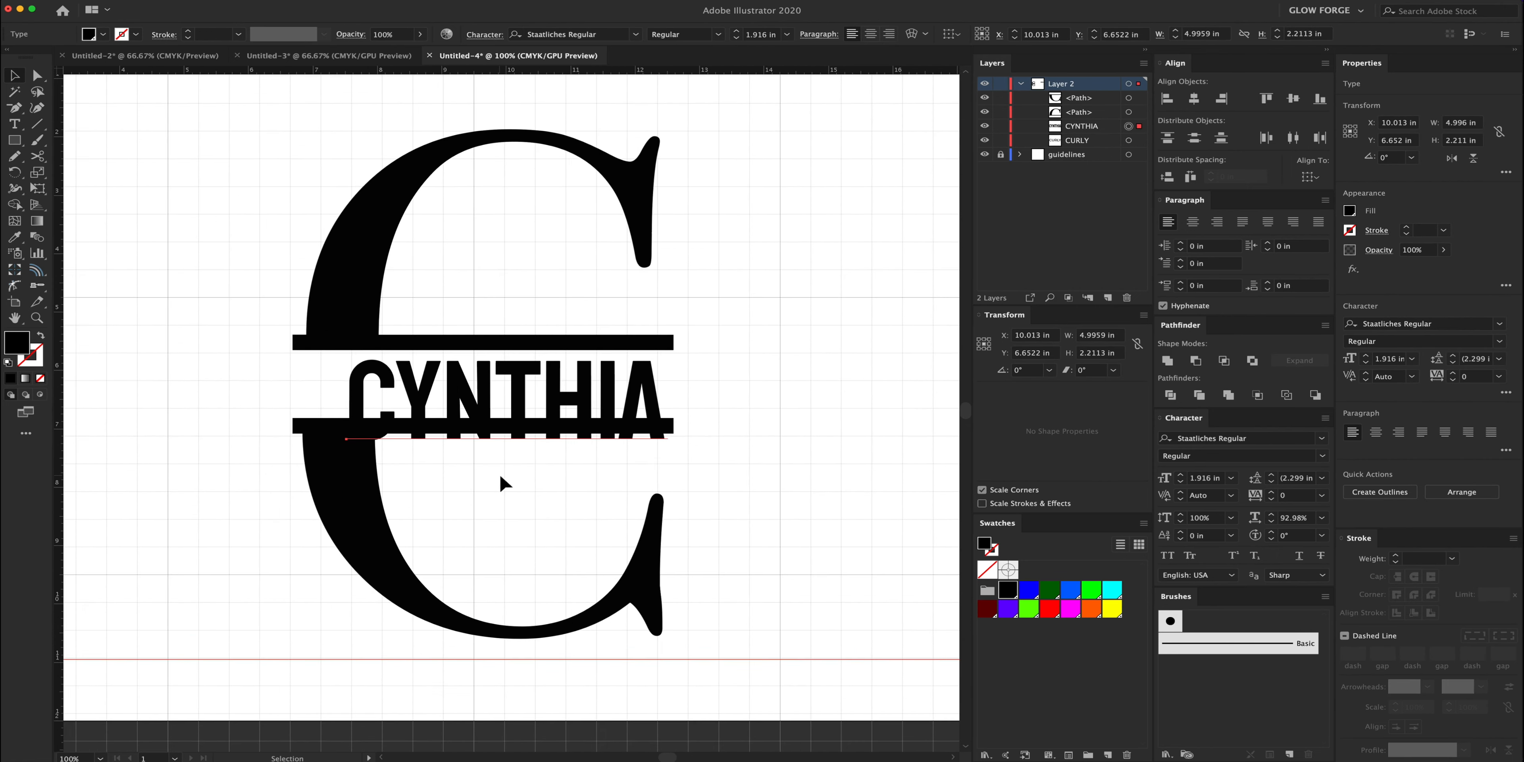
pyautogui.hscroll(-2, 500, 483)
pyautogui.moveTo(513, 409); pyautogui.dragTo(496, 391)
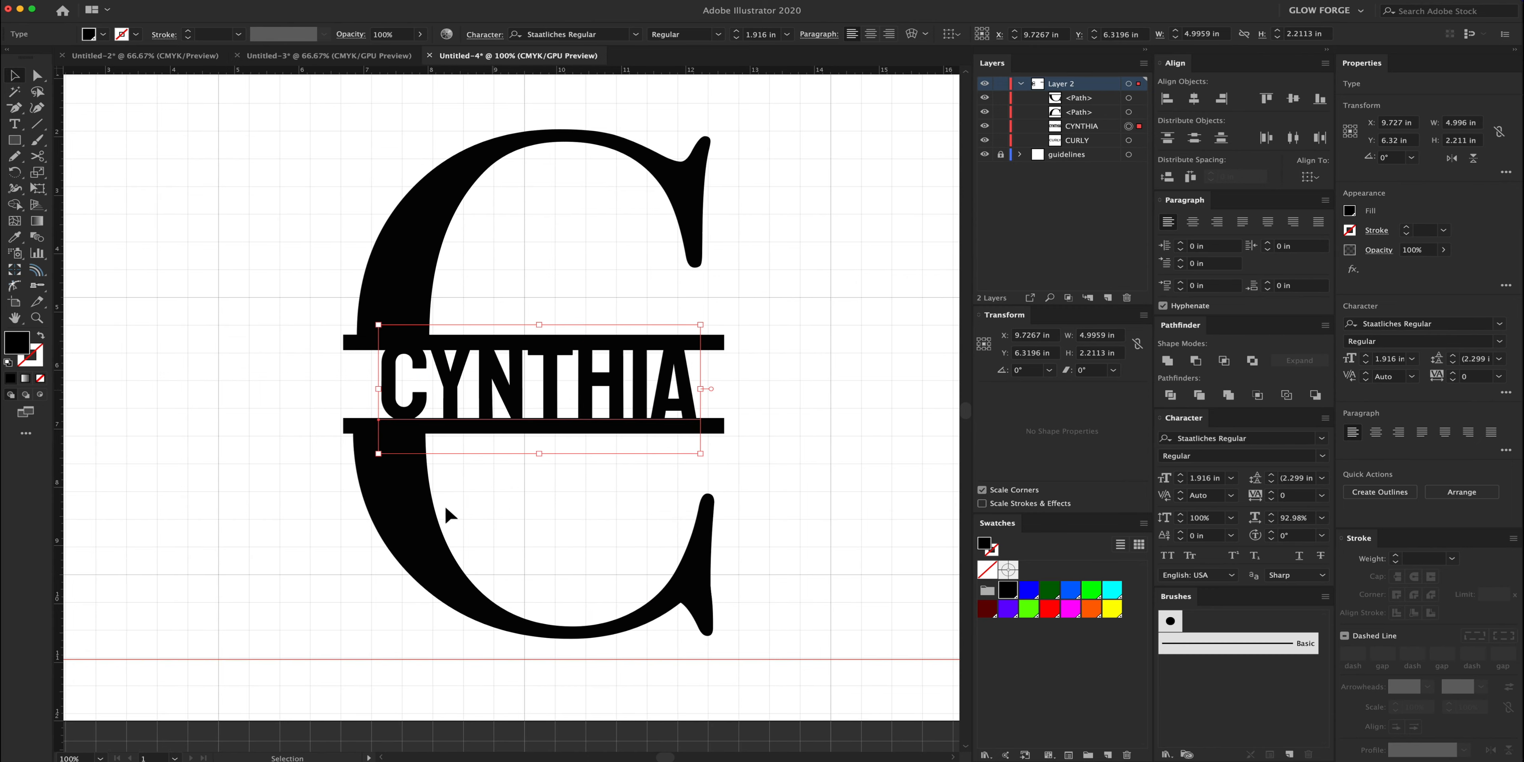
# Nudge the C's lower half down to about Y 8.818 in, slightly widening the gap around the name.
pyautogui.click(404, 516)
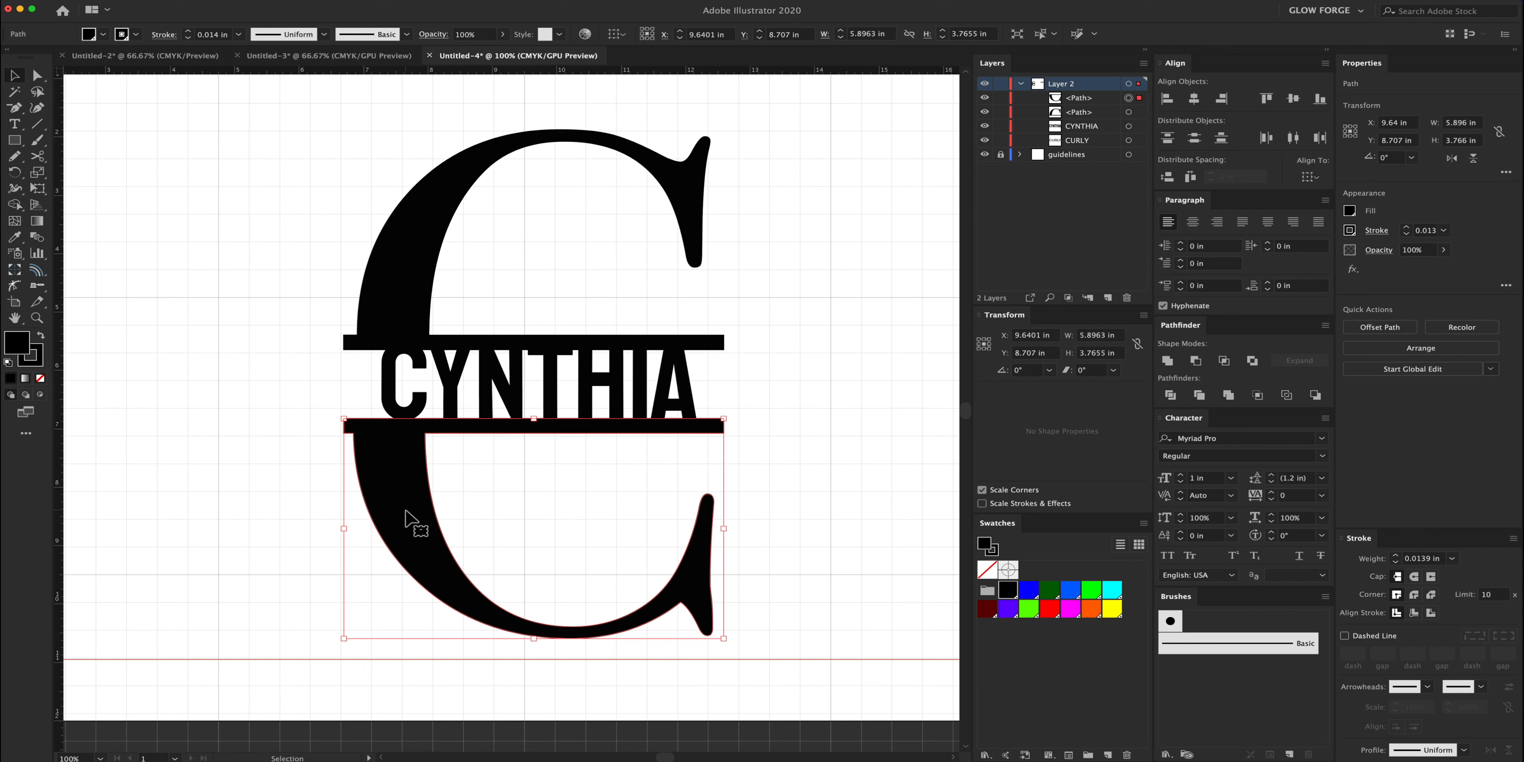
pyautogui.press('Down')
pyautogui.press('Down')
pyautogui.press('Down')
pyautogui.press('Down')
pyautogui.press('Down')
pyautogui.press('Down')
pyautogui.press('Down')
pyautogui.press('Down')
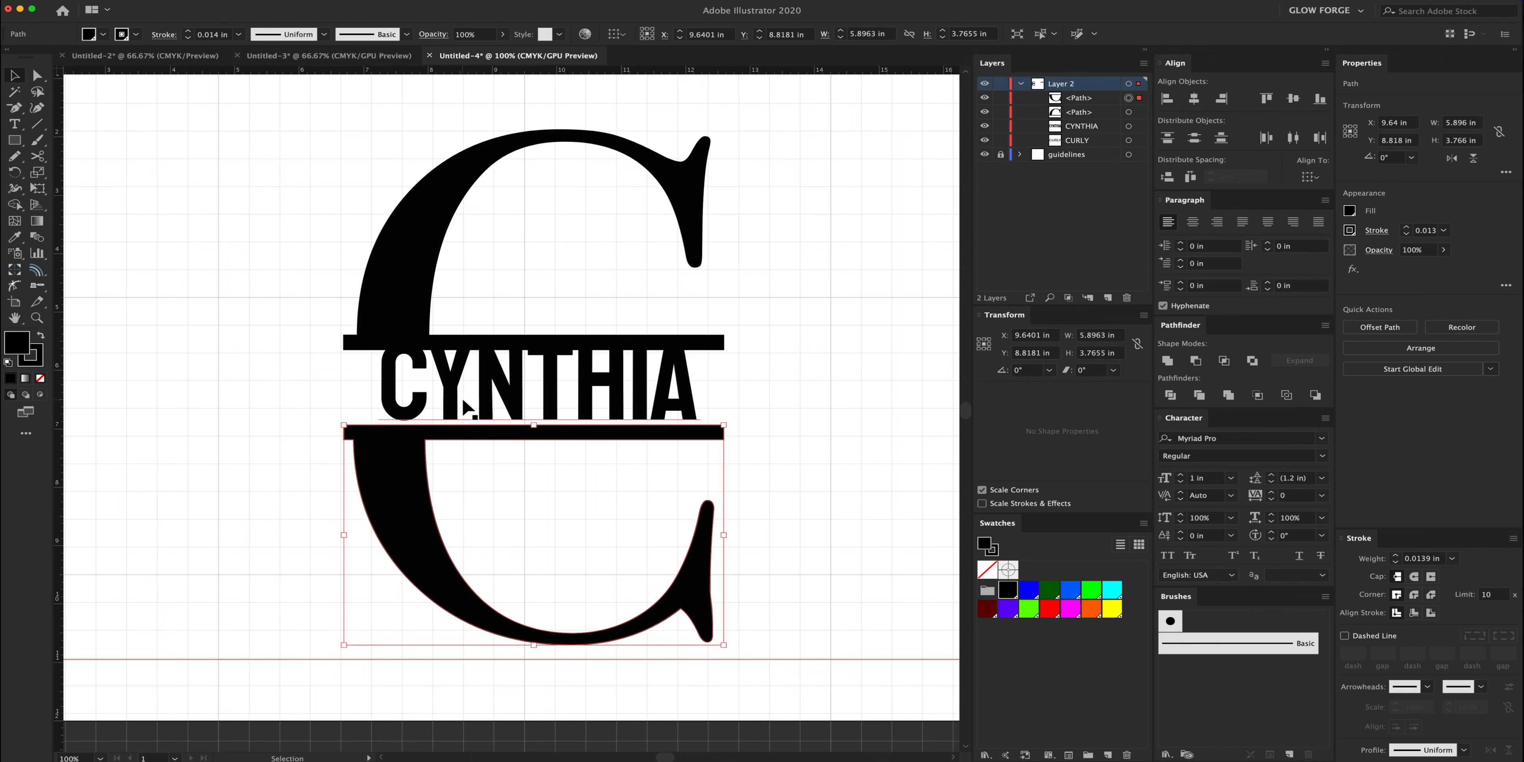
# Nudge the name text down to about Y 6.417 in so it sits between both bars, and deselect it.
pyautogui.click(459, 386)
pyautogui.press('Down')
pyautogui.press('Down')
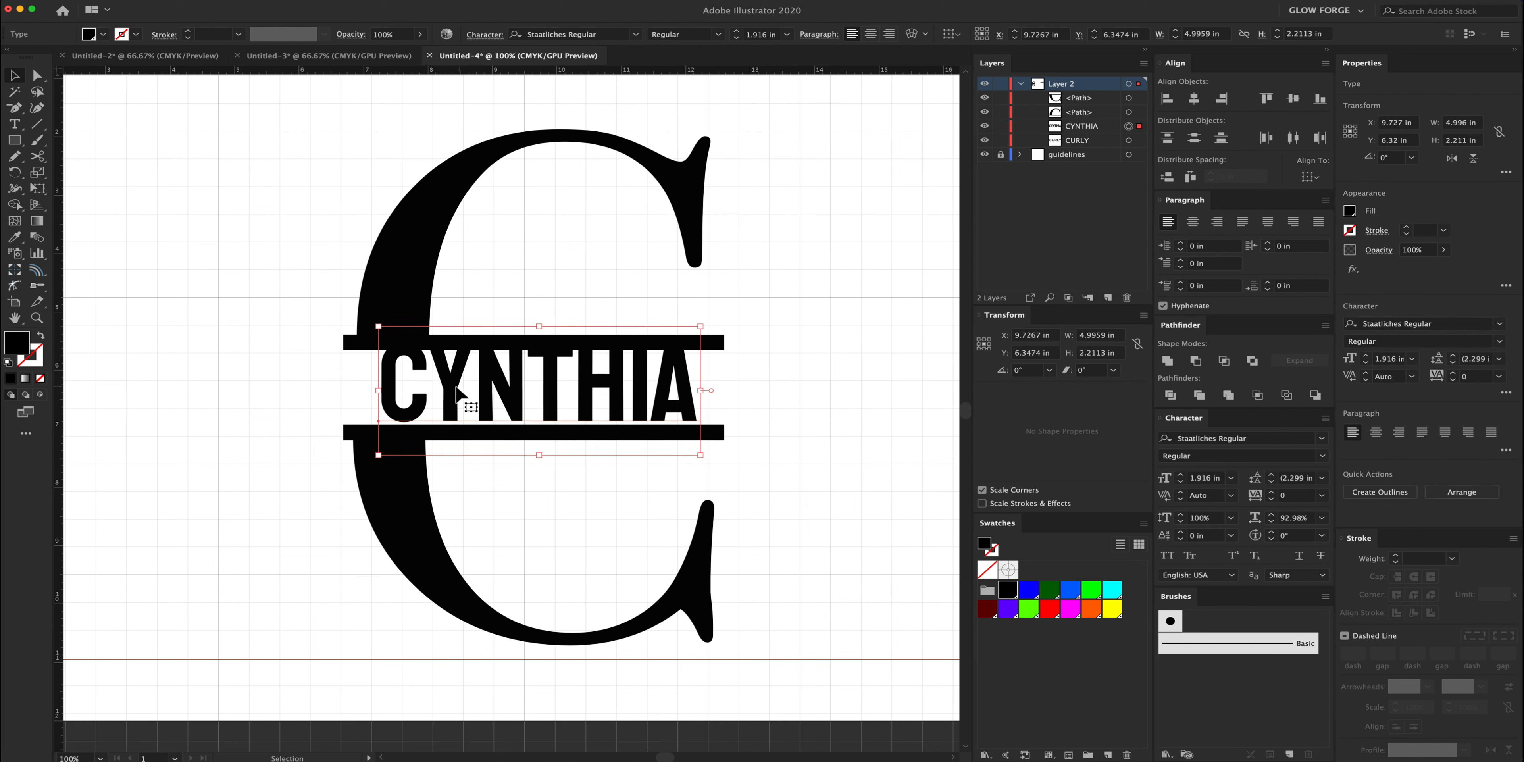
pyautogui.press('Down')
pyautogui.press('Down')
pyautogui.press('Down')
pyautogui.press('Down')
pyautogui.press('Down')
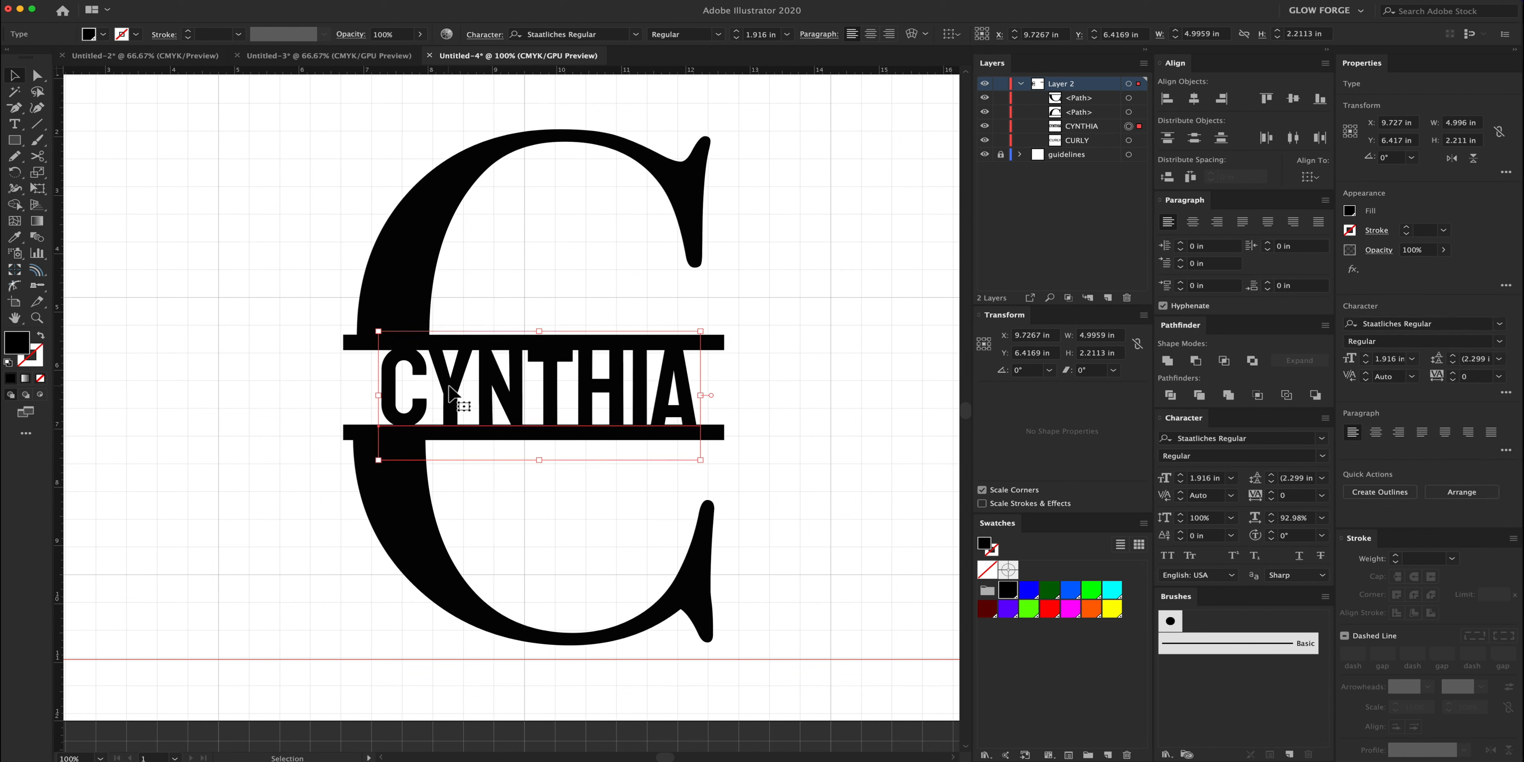
pyautogui.click(343, 422)
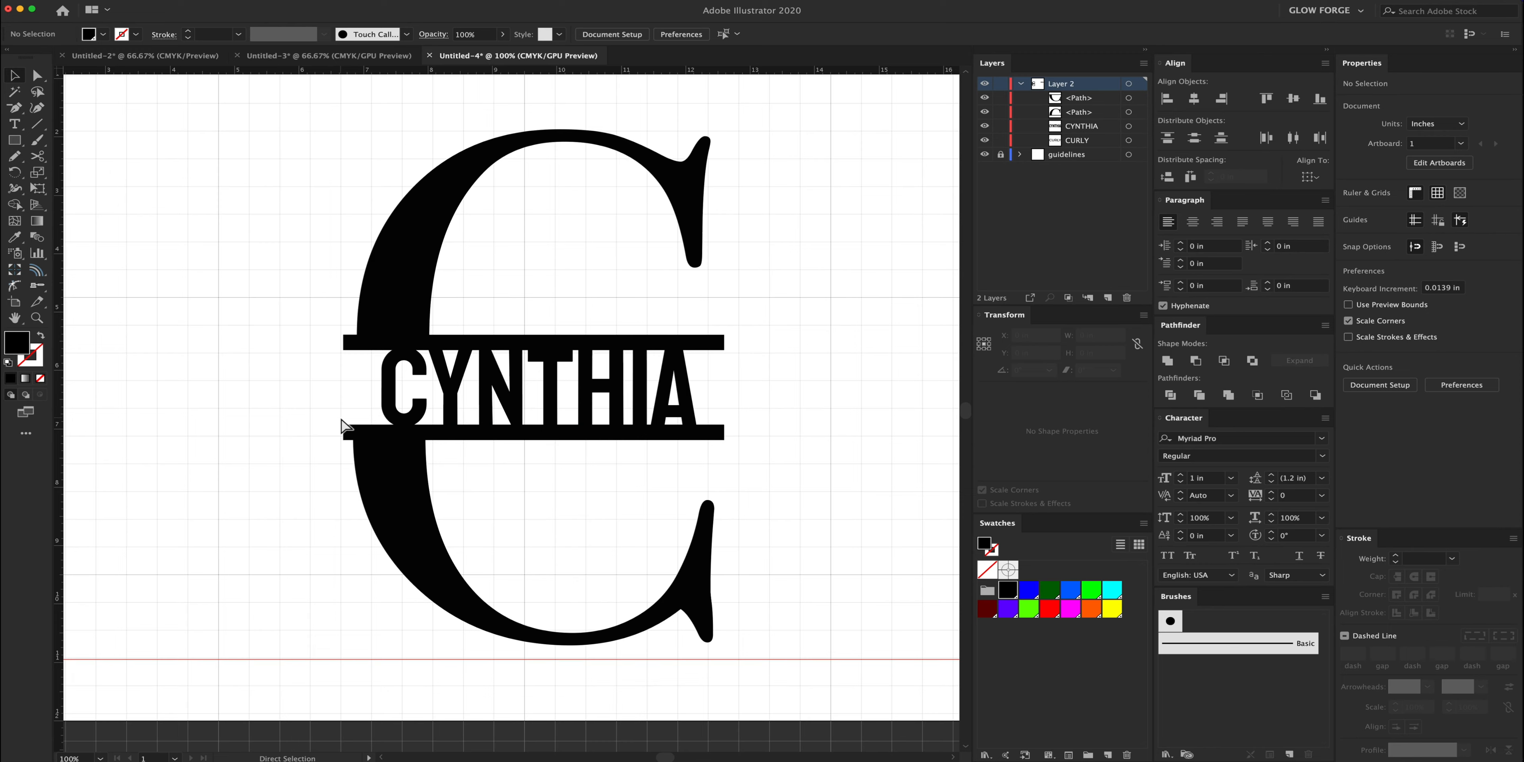
# Move the name text out beside the monogram, and place a copy of both C halves beside the original.
pyautogui.press('super+minus')
pyautogui.moveTo(456, 395); pyautogui.dragTo(642, 382)
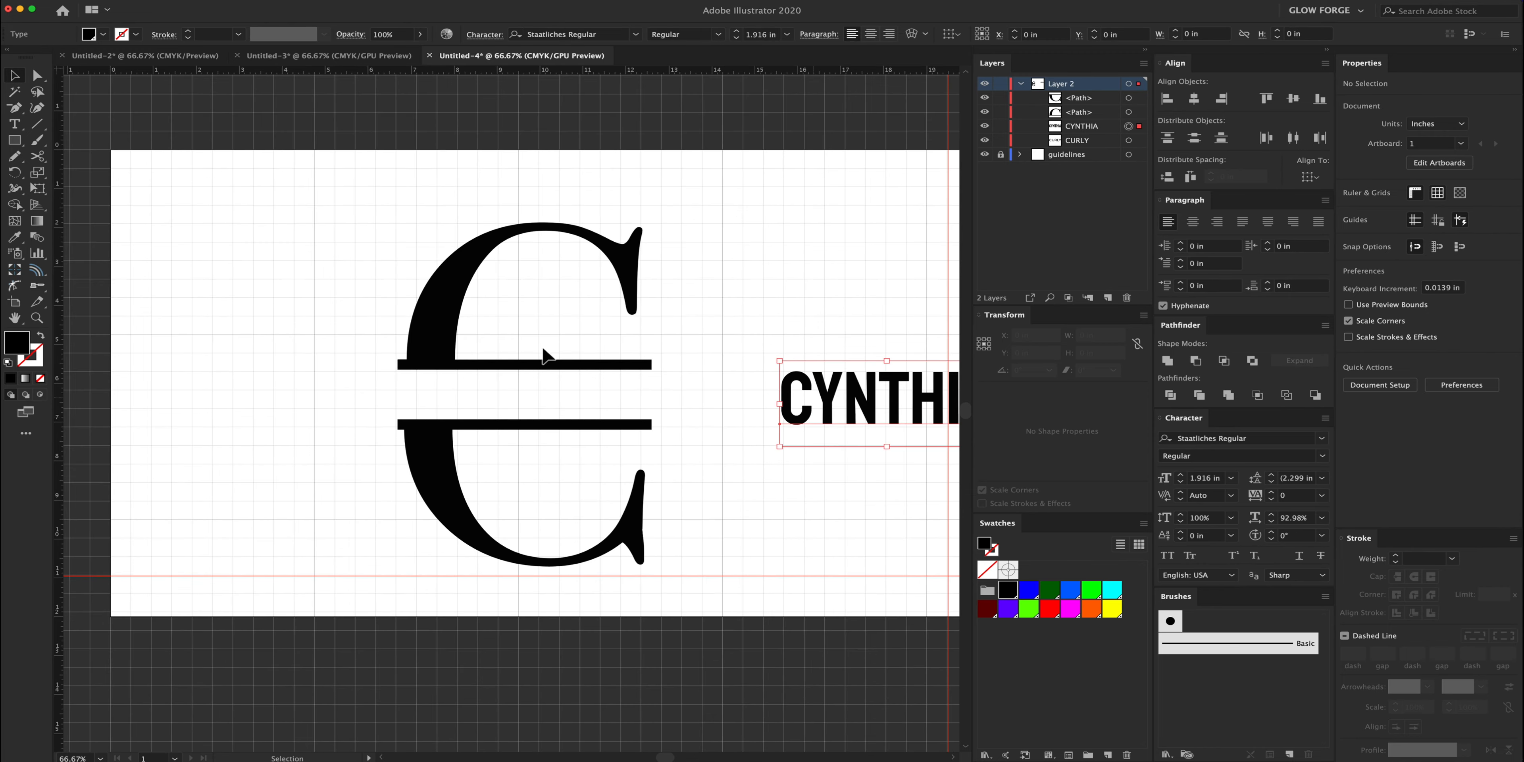
pyautogui.moveTo(344, 317); pyautogui.dragTo(562, 467)
pyautogui.moveTo(500, 367); pyautogui.dragTo(536, 393)
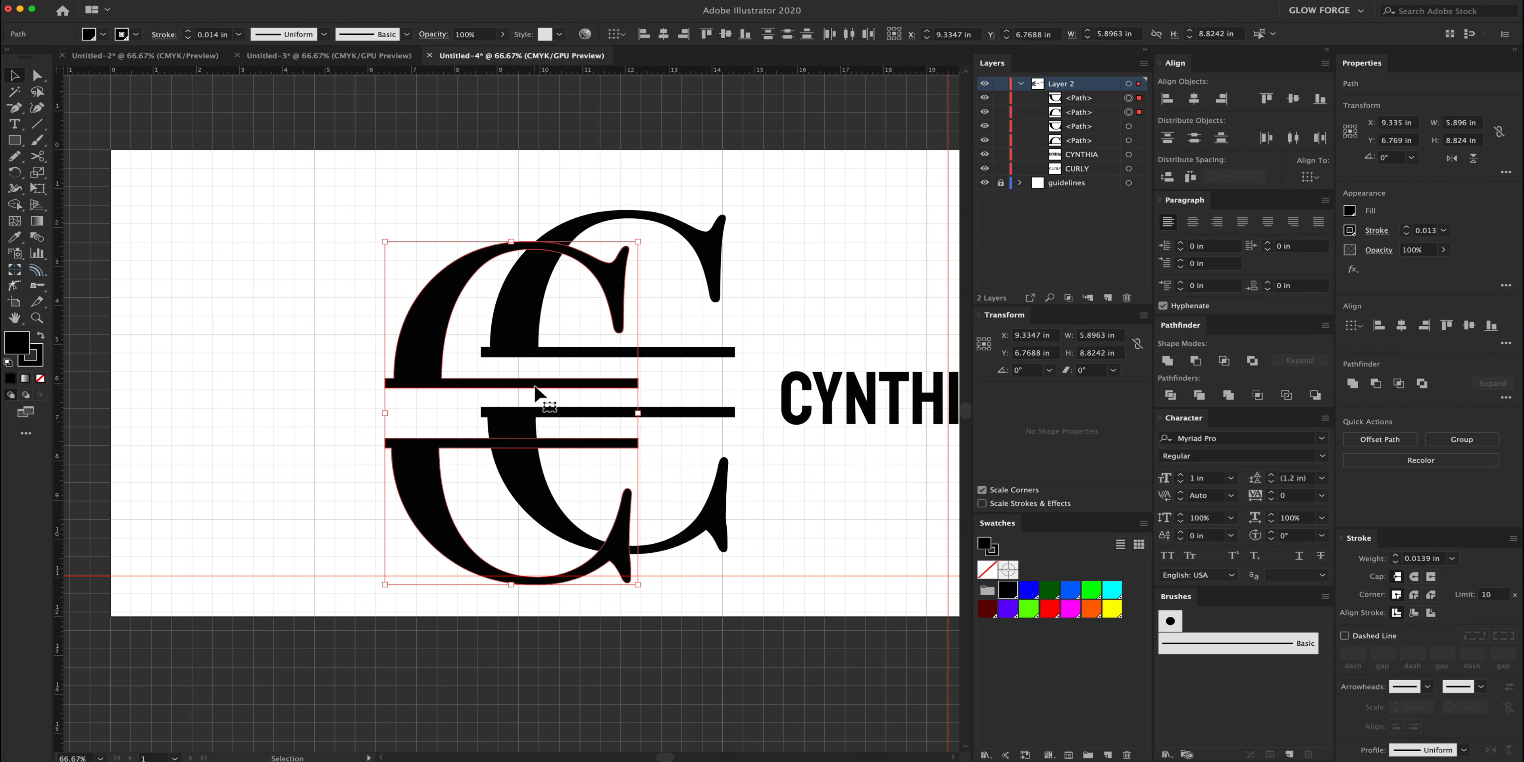
pyautogui.moveTo(536, 393); pyautogui.dragTo(308, 345)
pyautogui.press('super+z')
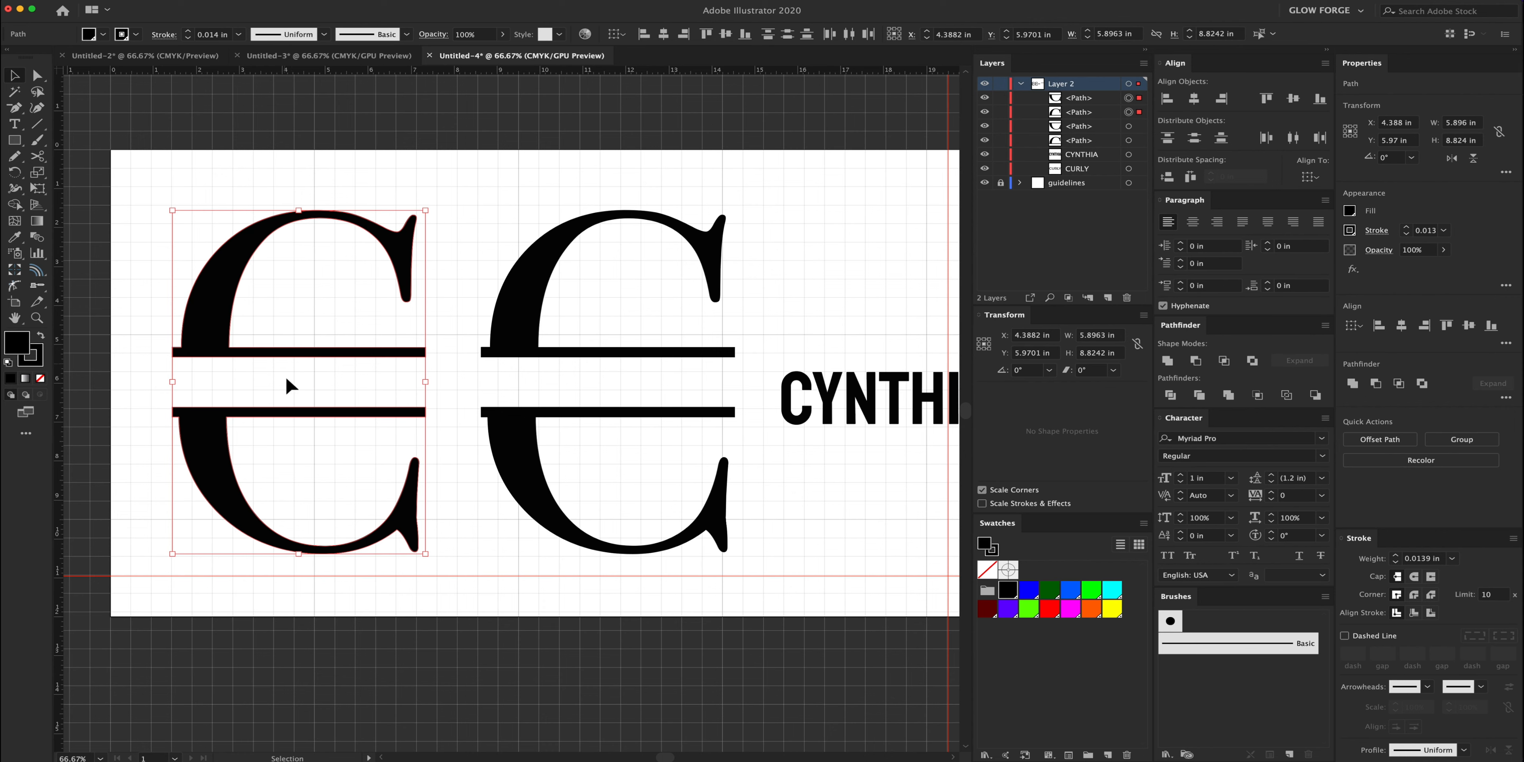
# Fit the name text into the gap of the original monogram and enlarge it proportionally to about 5.54 in wide.
pyautogui.hscroll(2, 266, 373)
pyautogui.click(266, 373)
pyautogui.moveTo(723, 385); pyautogui.dragTo(461, 369)
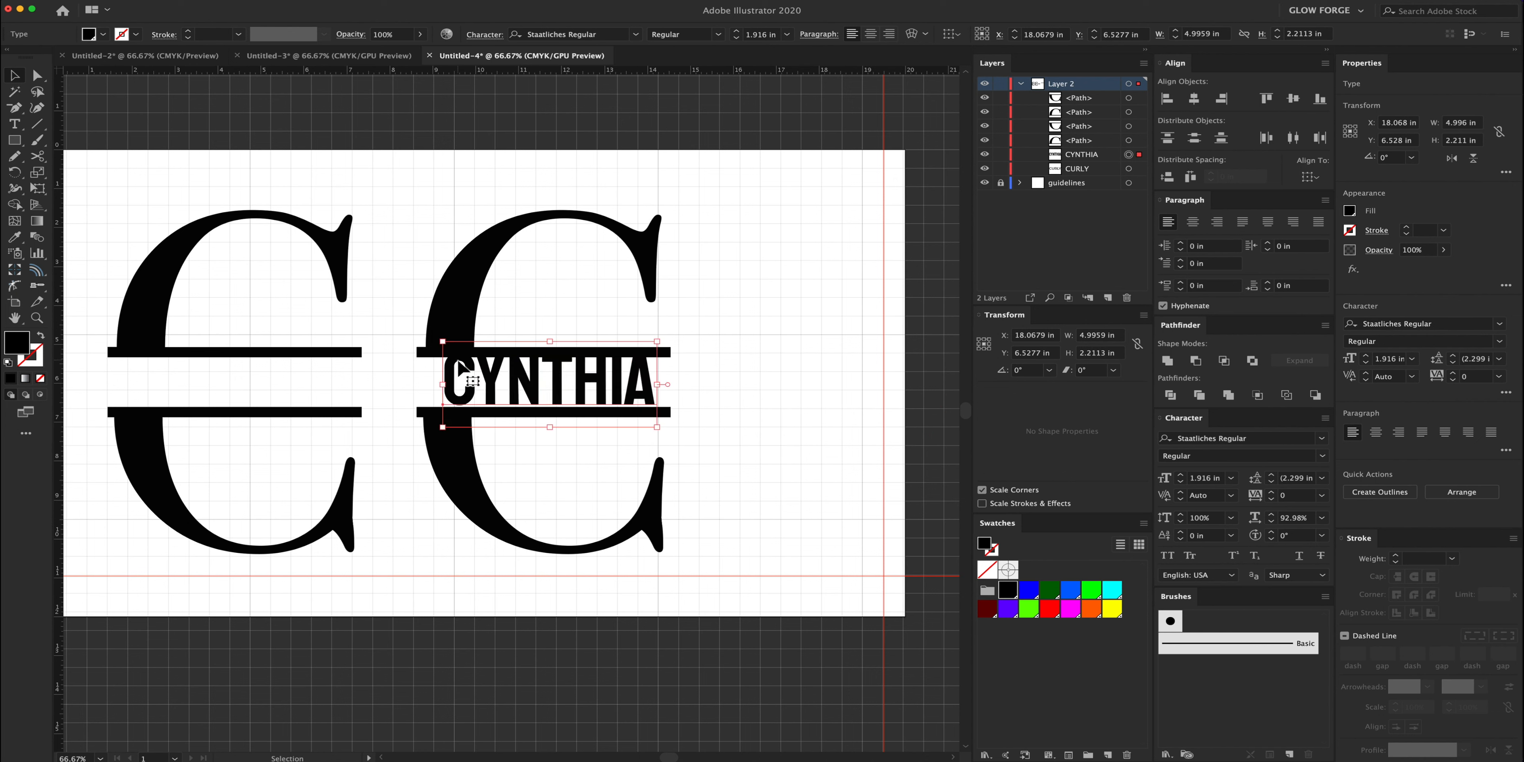
pyautogui.moveTo(657, 428); pyautogui.dragTo(685, 448)
pyautogui.moveTo(595, 392); pyautogui.dragTo(579, 392)
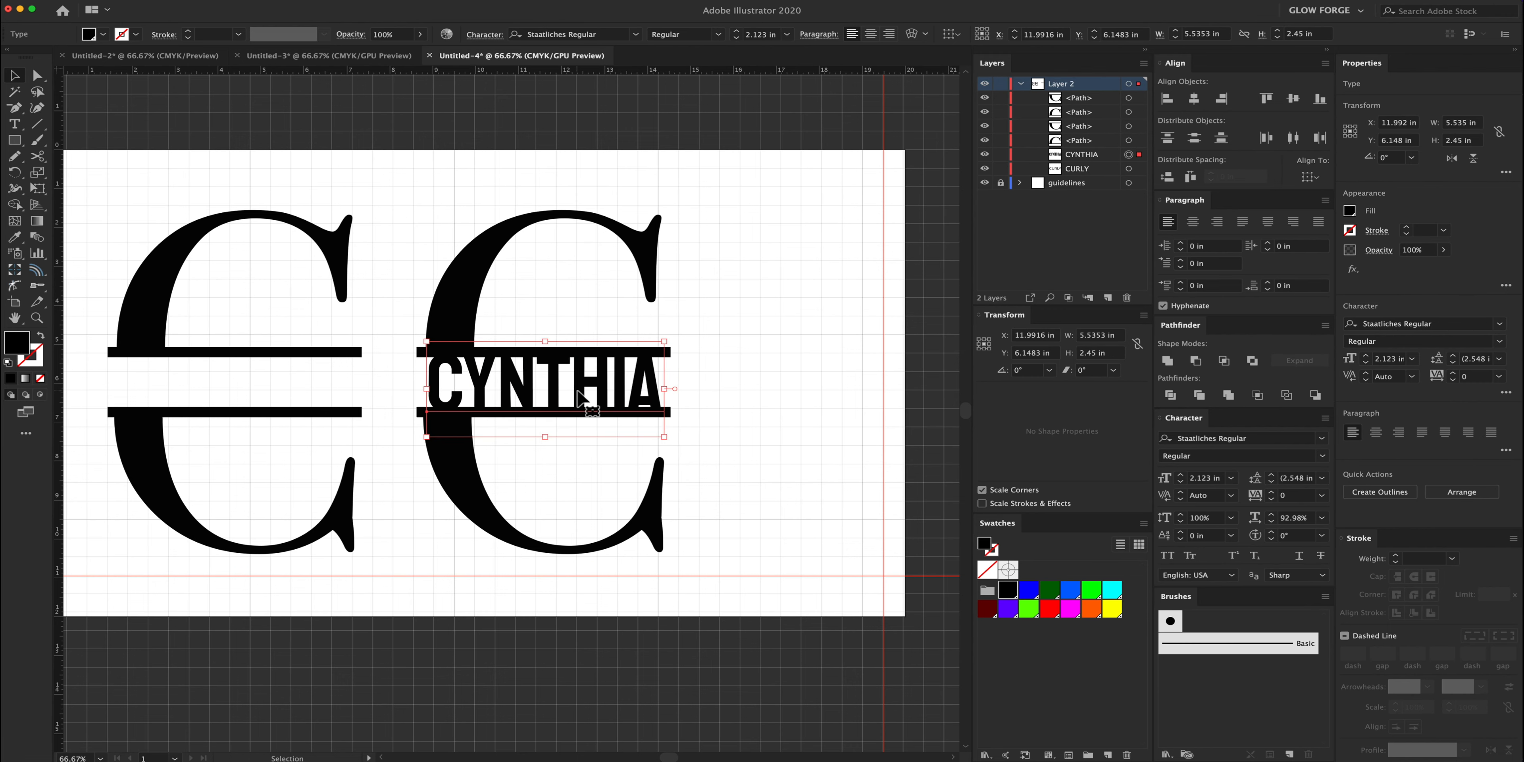
pyautogui.press('super+1')
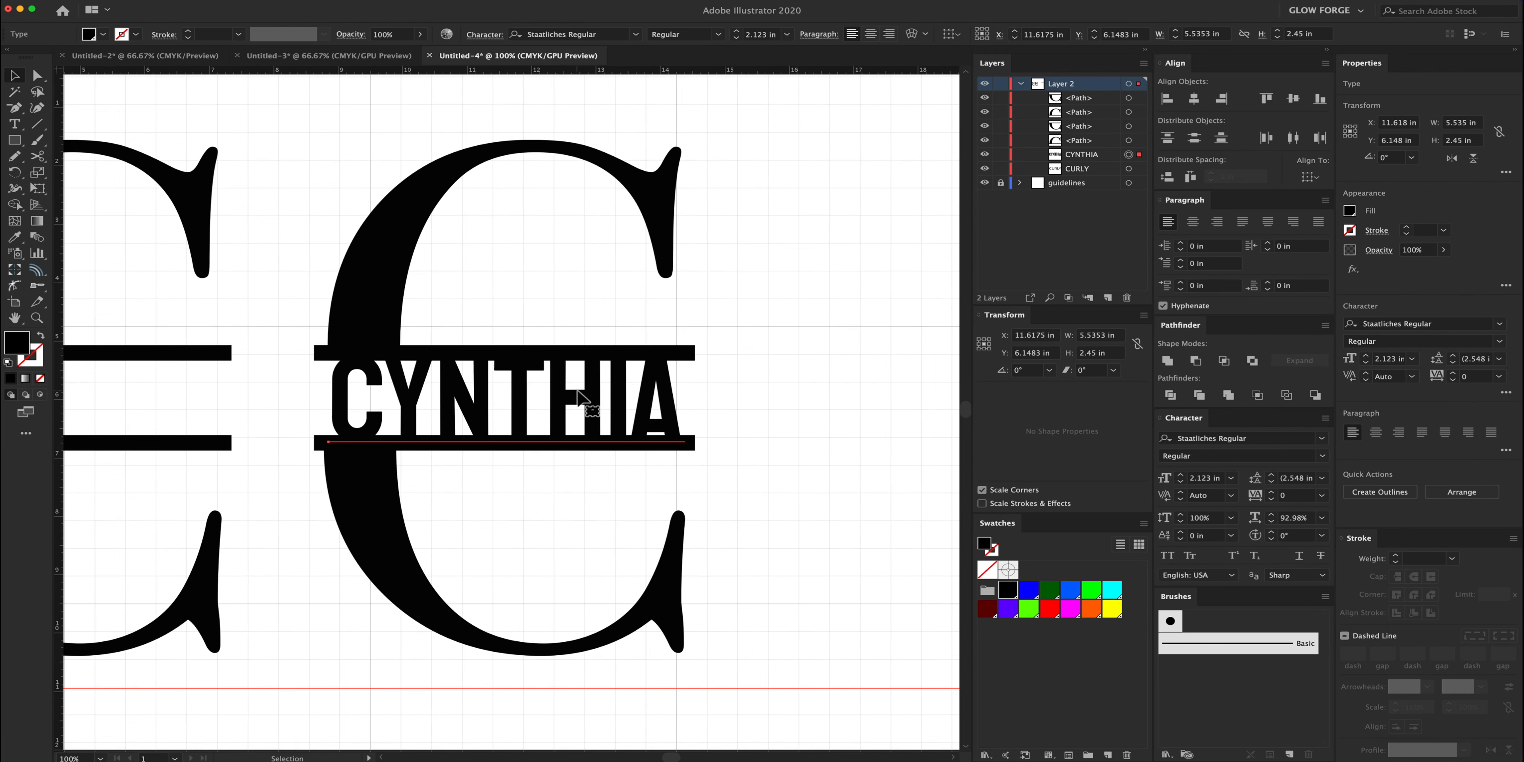
# Nudge the lower C half around the name down to about Y 8.555 in.
pyautogui.click(345, 517)
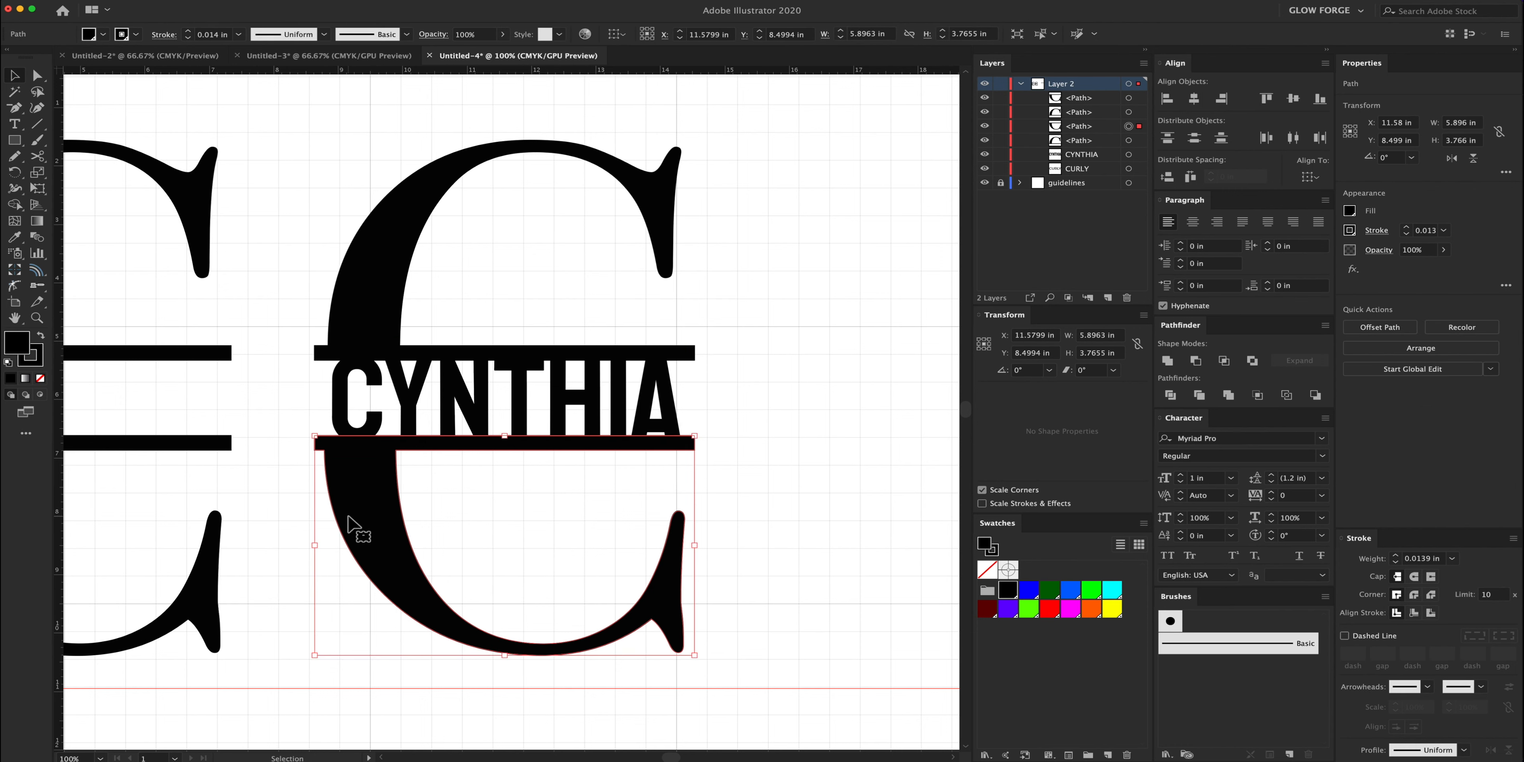
pyautogui.press('Down')
pyautogui.press('Down')
pyautogui.press('Down')
pyautogui.press('Down')
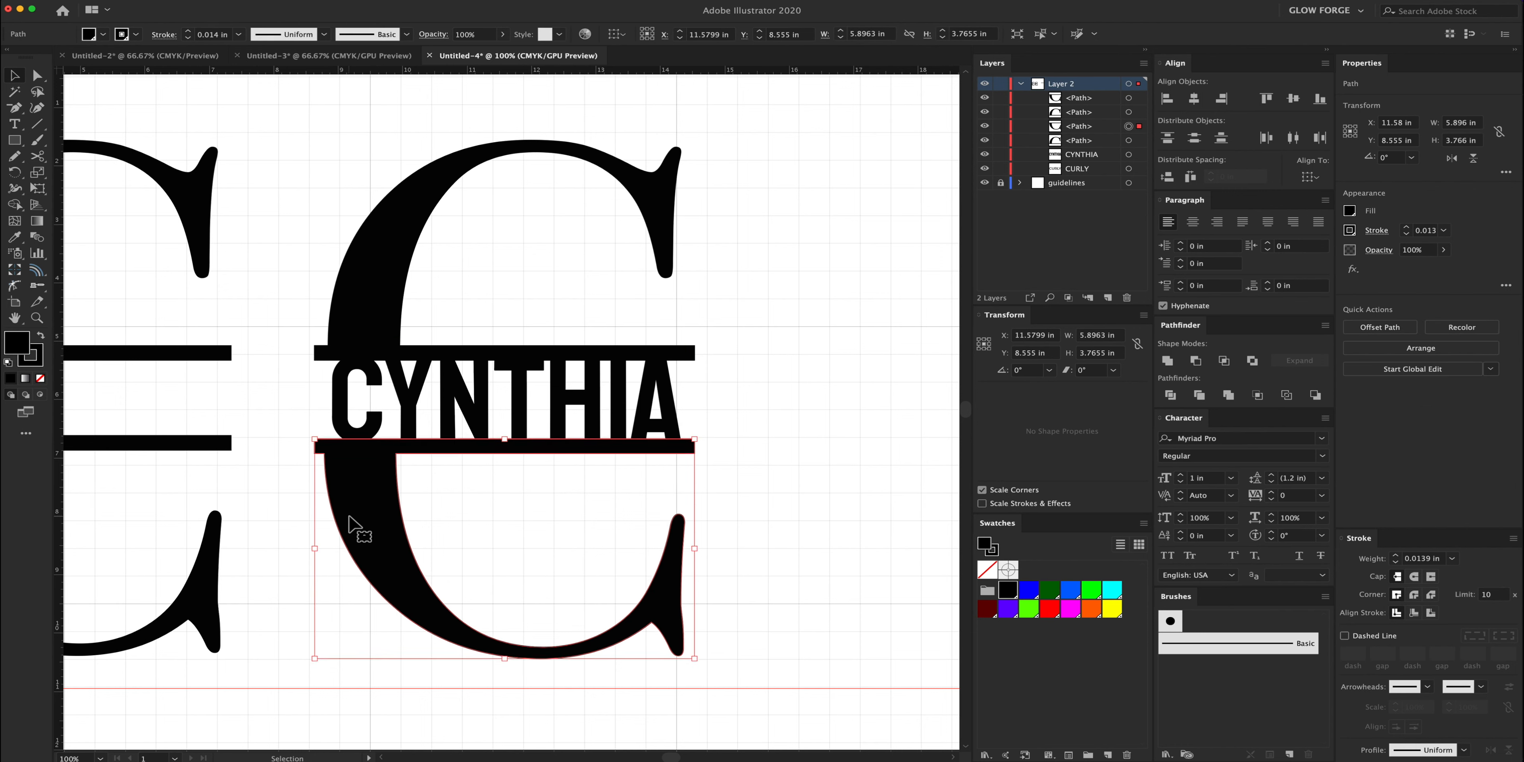
# Give the name text a red stroke to check where its letters overlap the bars.
pyautogui.click(503, 354)
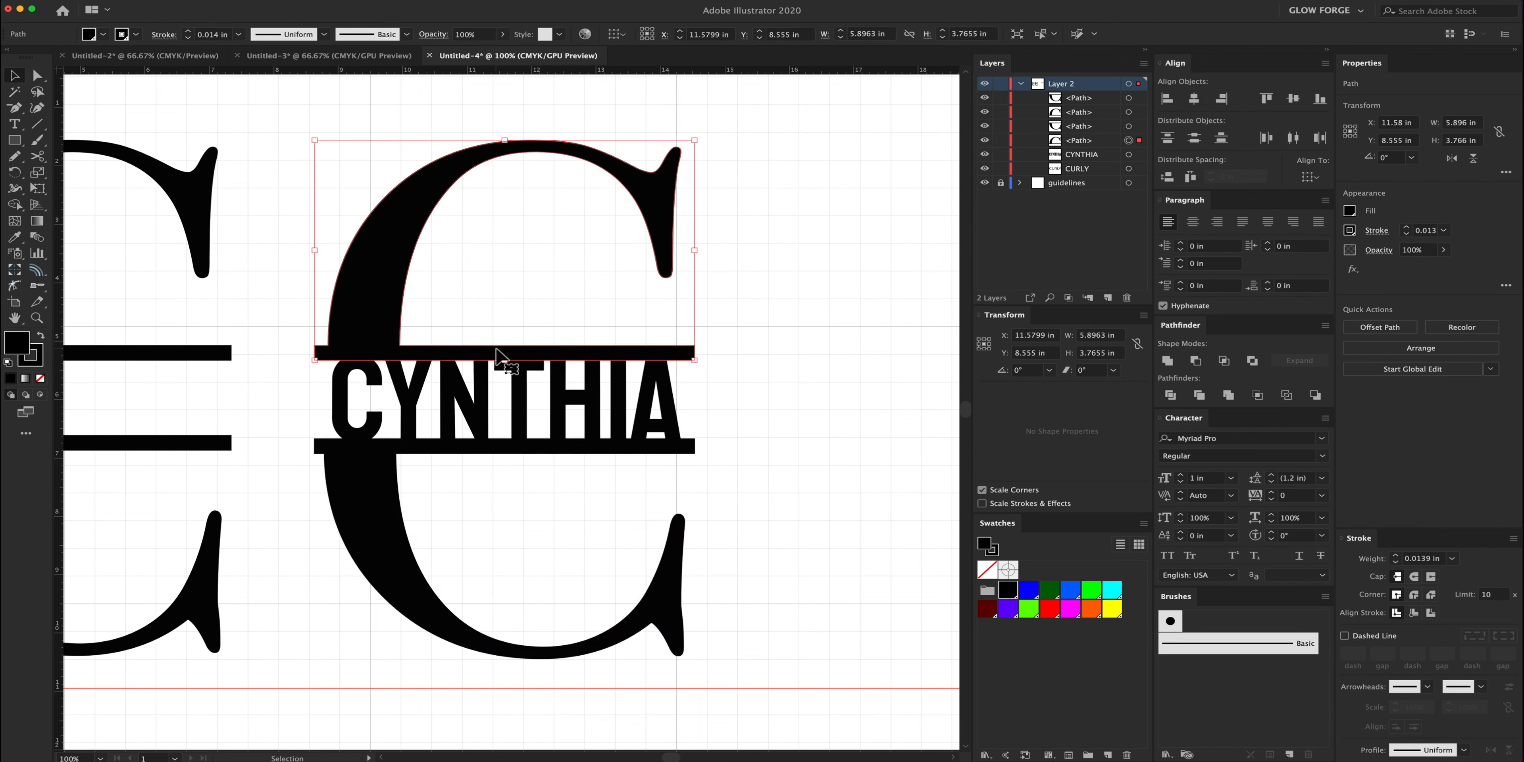
pyautogui.click(518, 377)
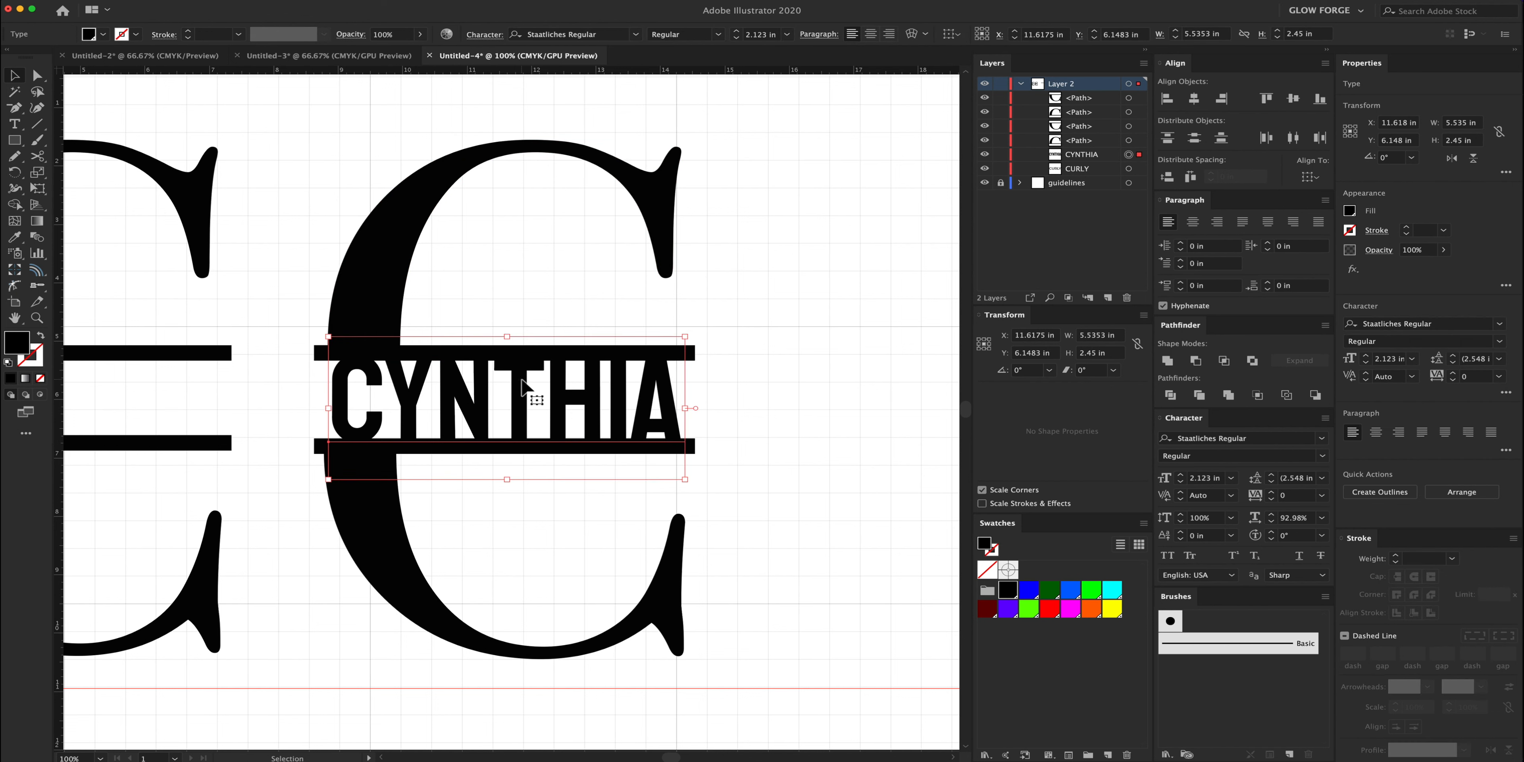
pyautogui.click(995, 552)
pyautogui.click(1051, 609)
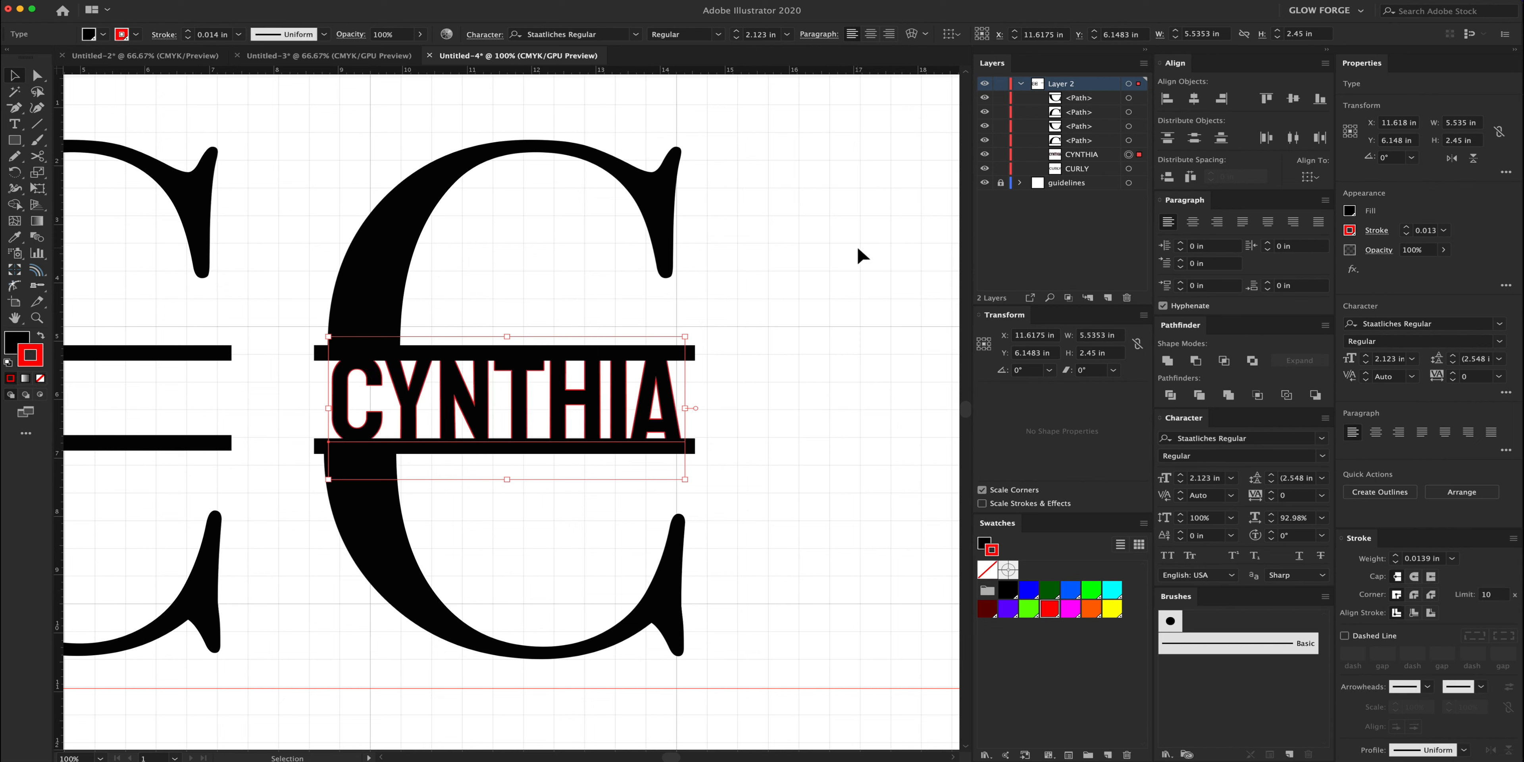
pyautogui.click(761, 380)
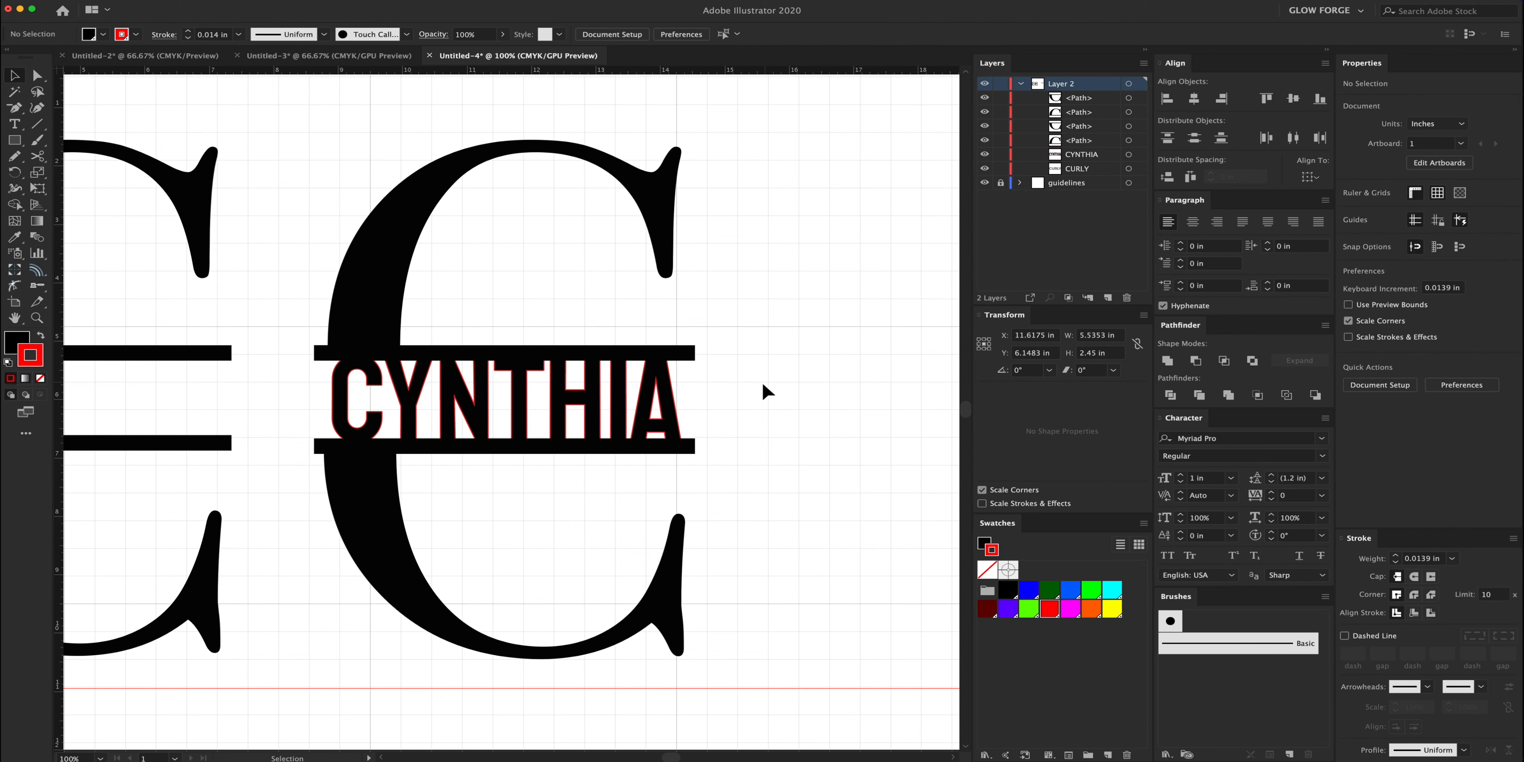
# Shift the name text down to about Y 6.185 in and remove its stroke.
pyautogui.moveTo(619, 386); pyautogui.dragTo(621, 392)
pyautogui.click(987, 570)
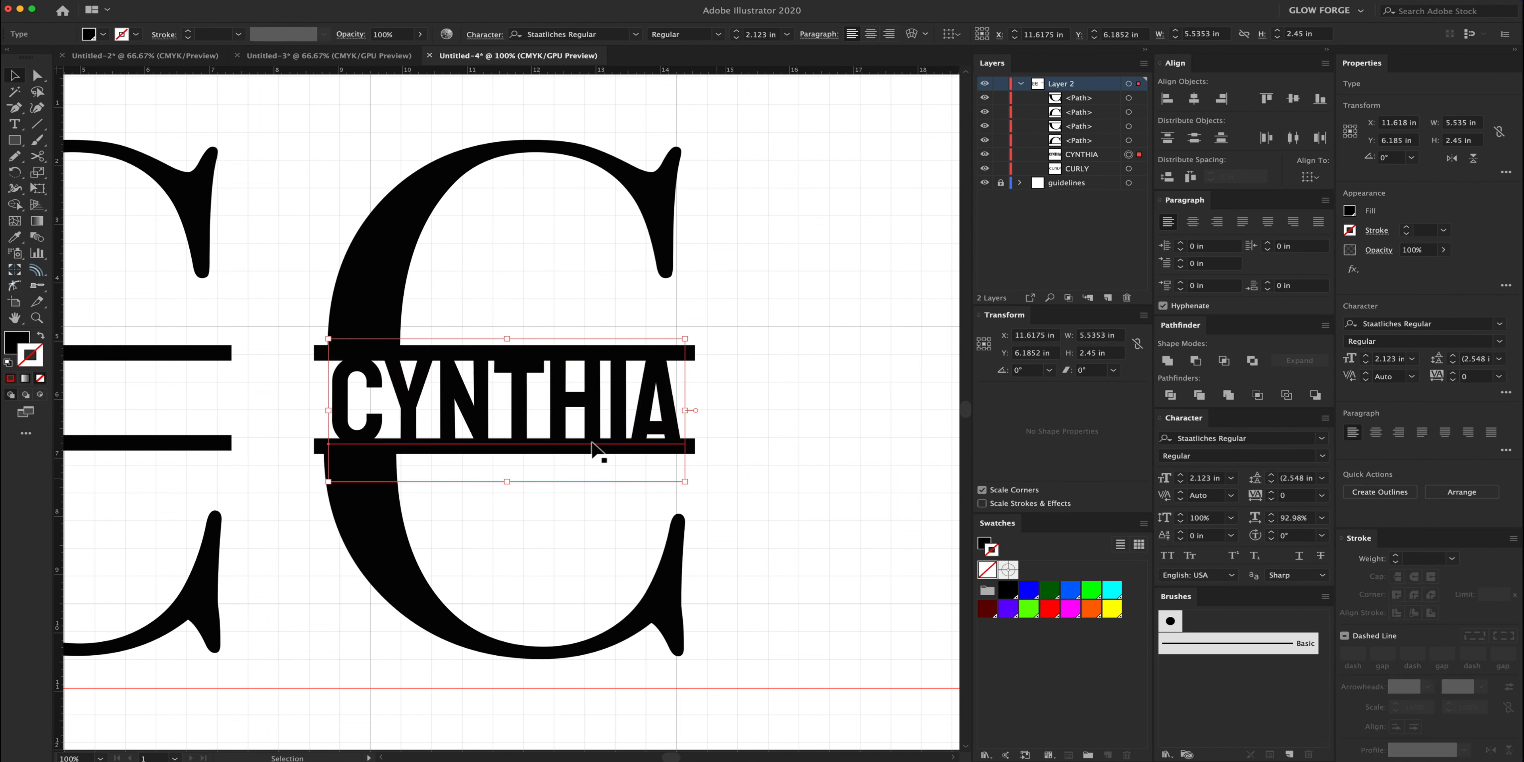
pyautogui.moveTo(515, 376); pyautogui.dragTo(513, 374)
# Nudge the lower C half down further to about Y 8.597 in, keeping it overlapping the letters, and deselect it.
pyautogui.click(366, 488)
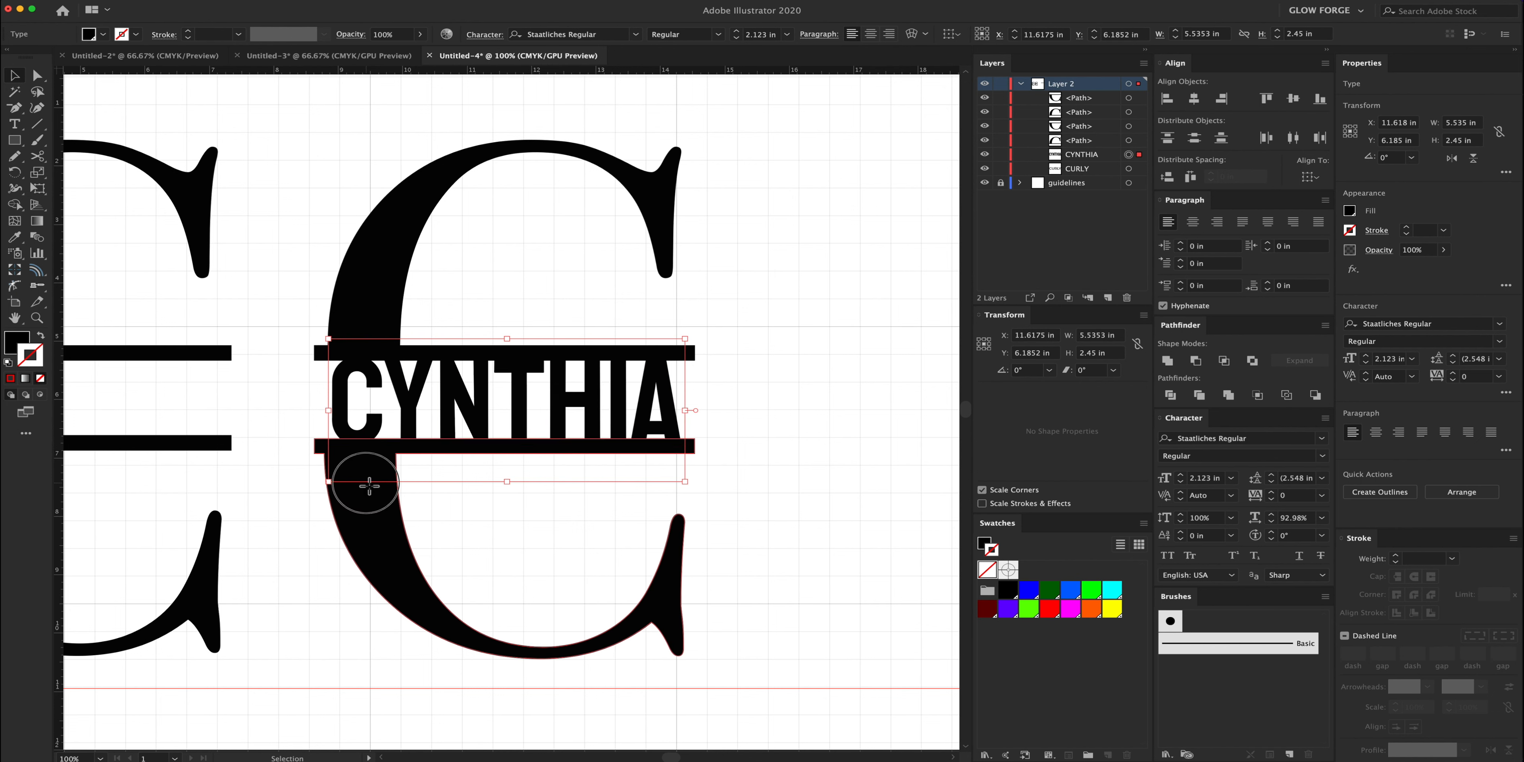
pyautogui.press('Down')
pyautogui.press('Down')
pyautogui.press('Down')
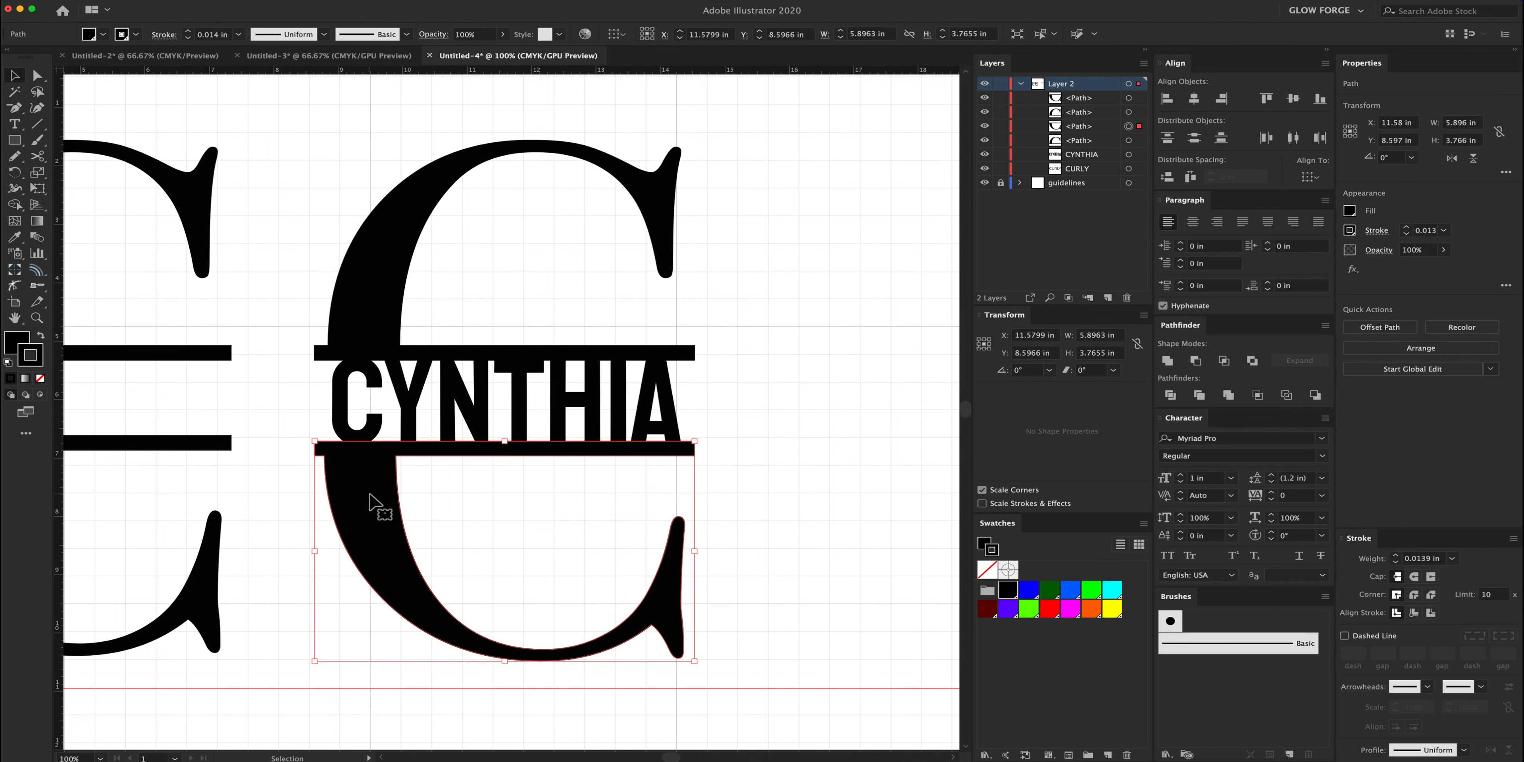
pyautogui.click(476, 507)
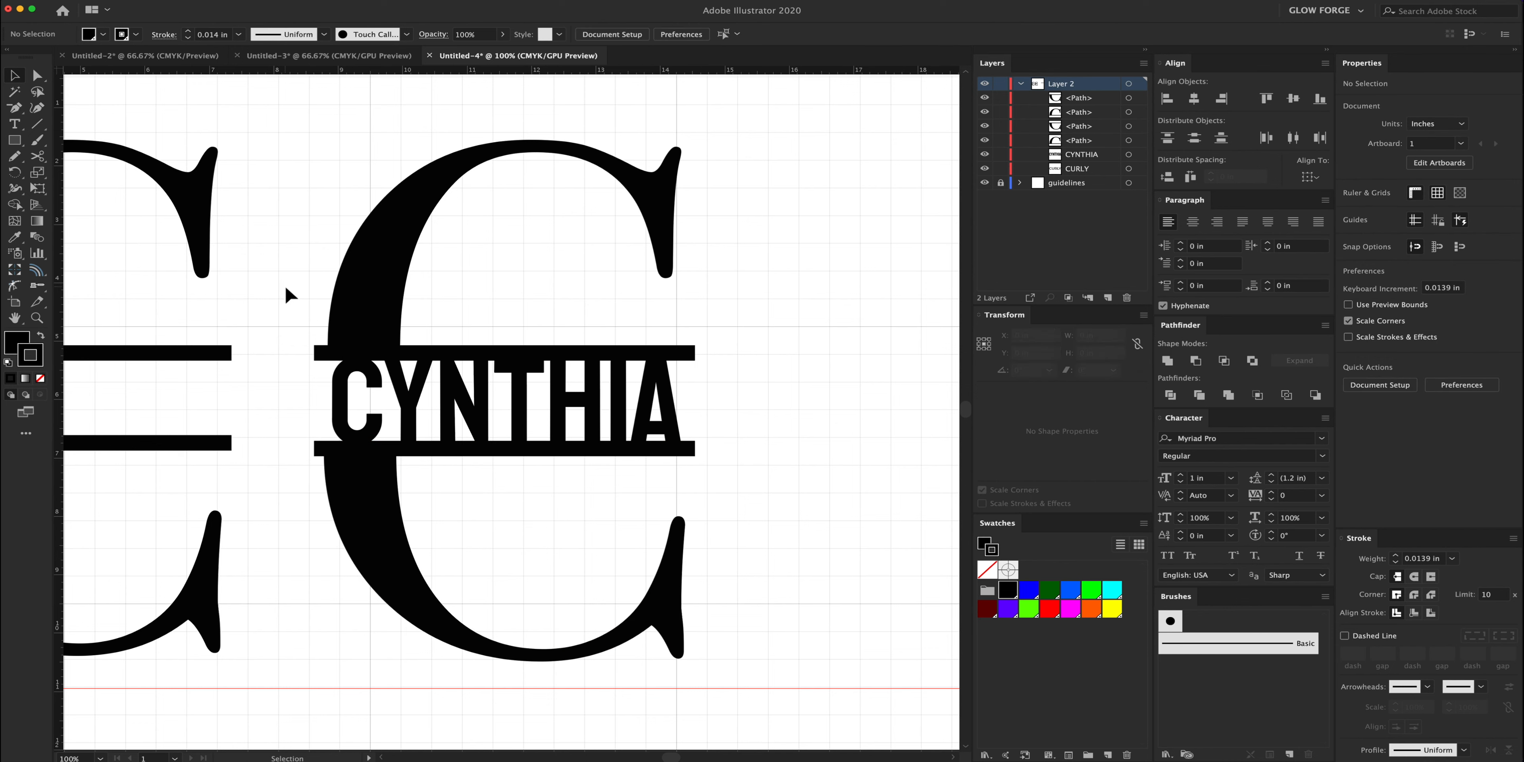
# Convert the name text to outlines and deselect it.
pyautogui.click(374, 394)
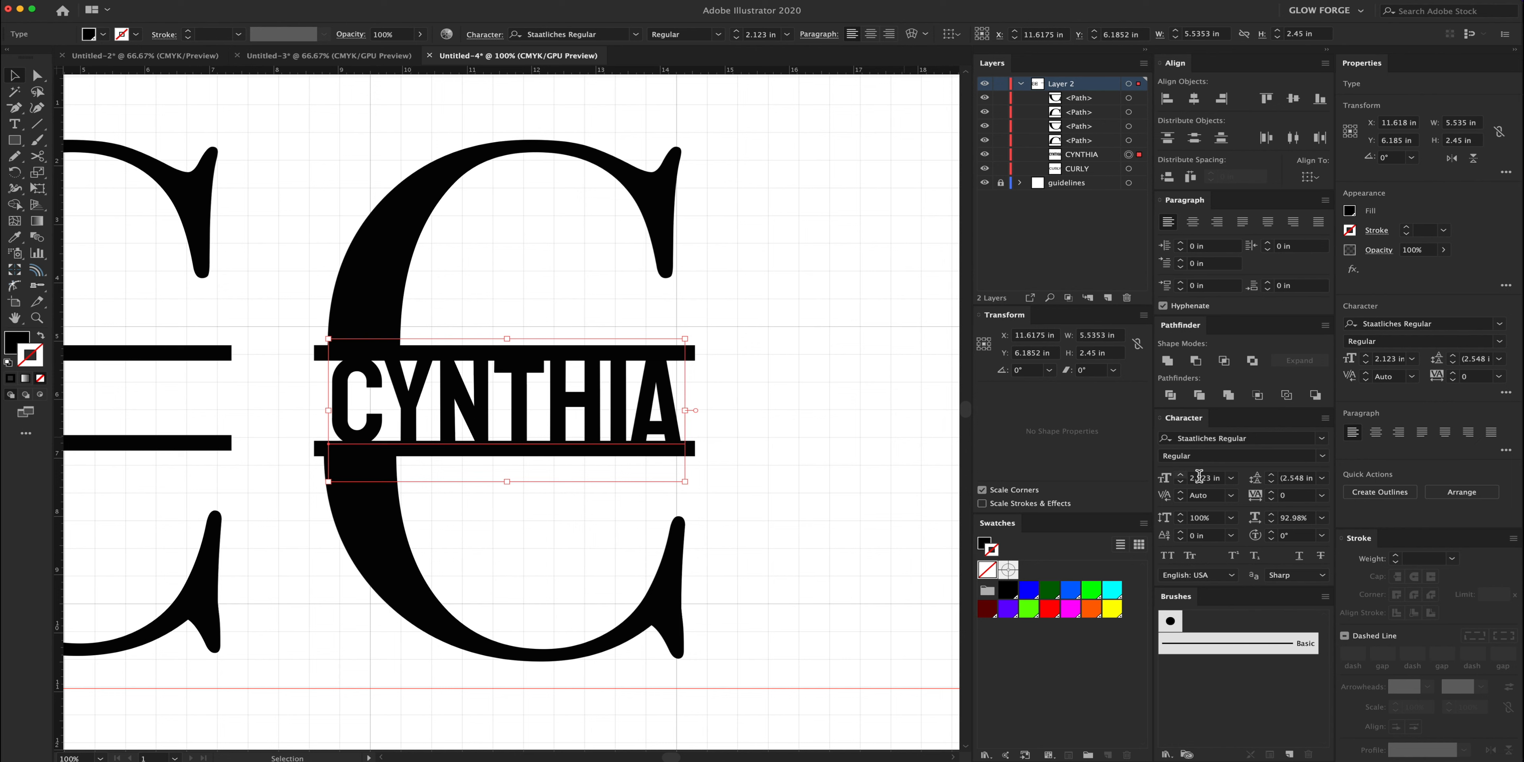
pyautogui.click(1374, 493)
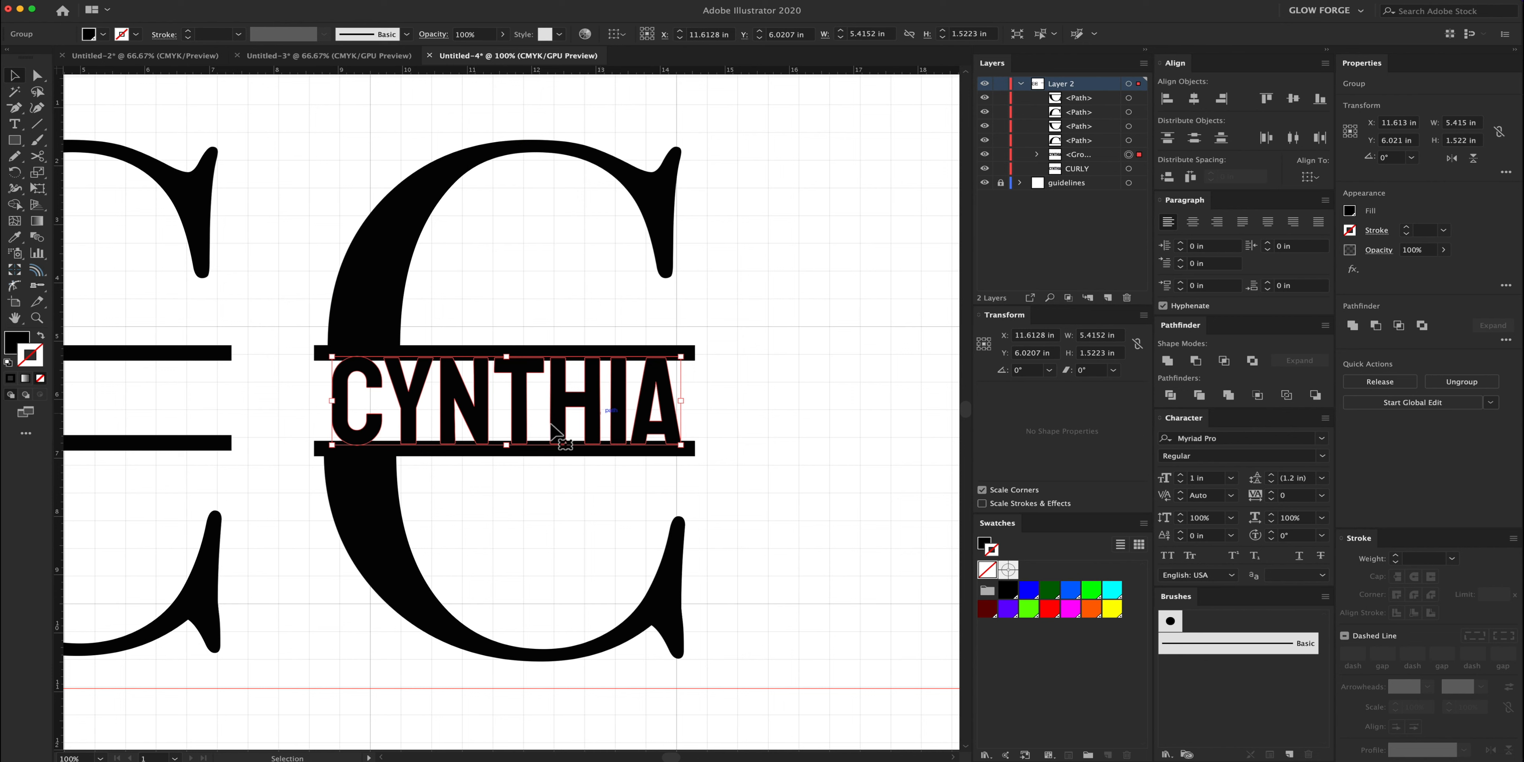
pyautogui.click(508, 299)
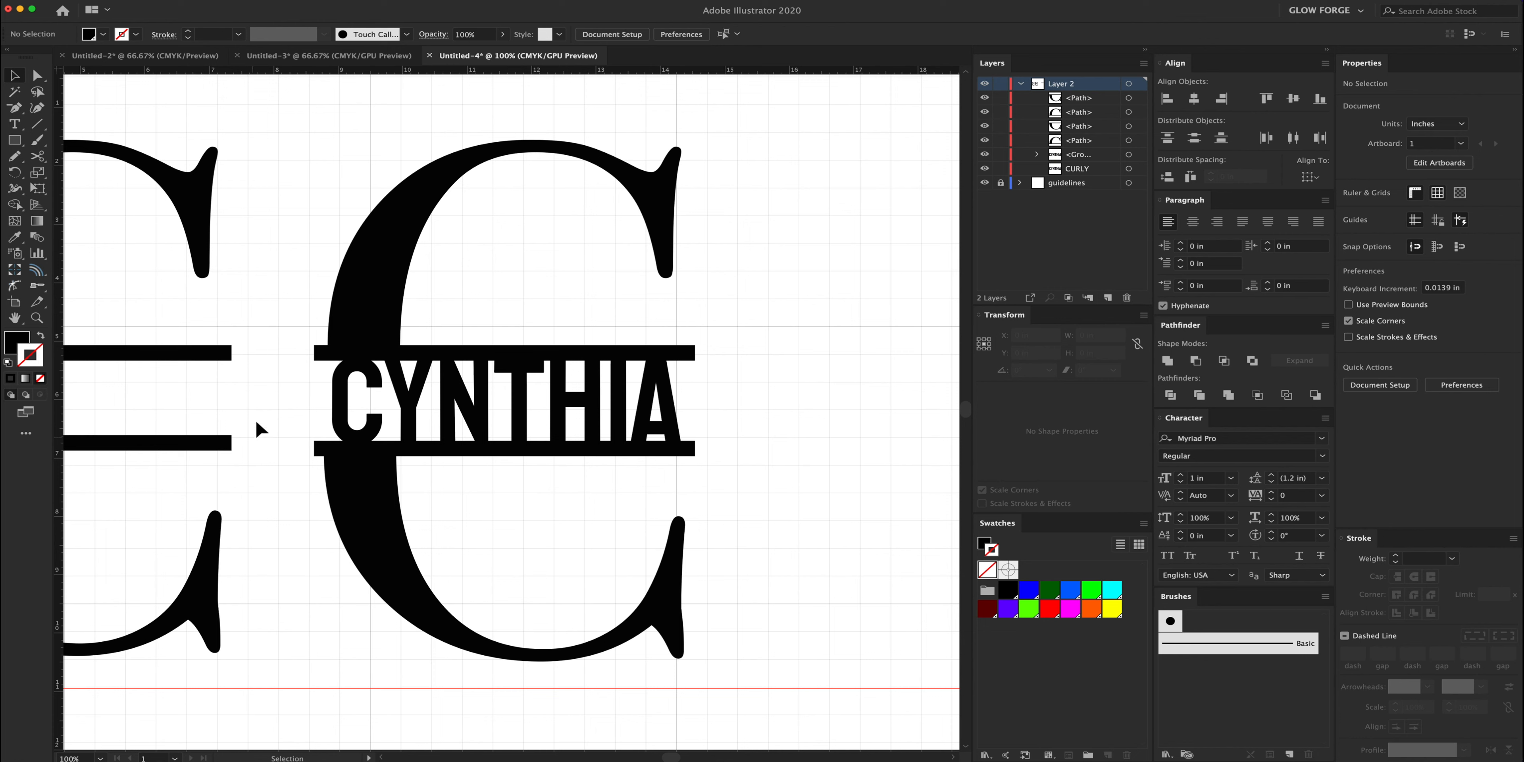
# Unite the outlined name with the upper and lower C halves into one shape, and deselect it.
pyautogui.moveTo(300, 216); pyautogui.dragTo(508, 509)
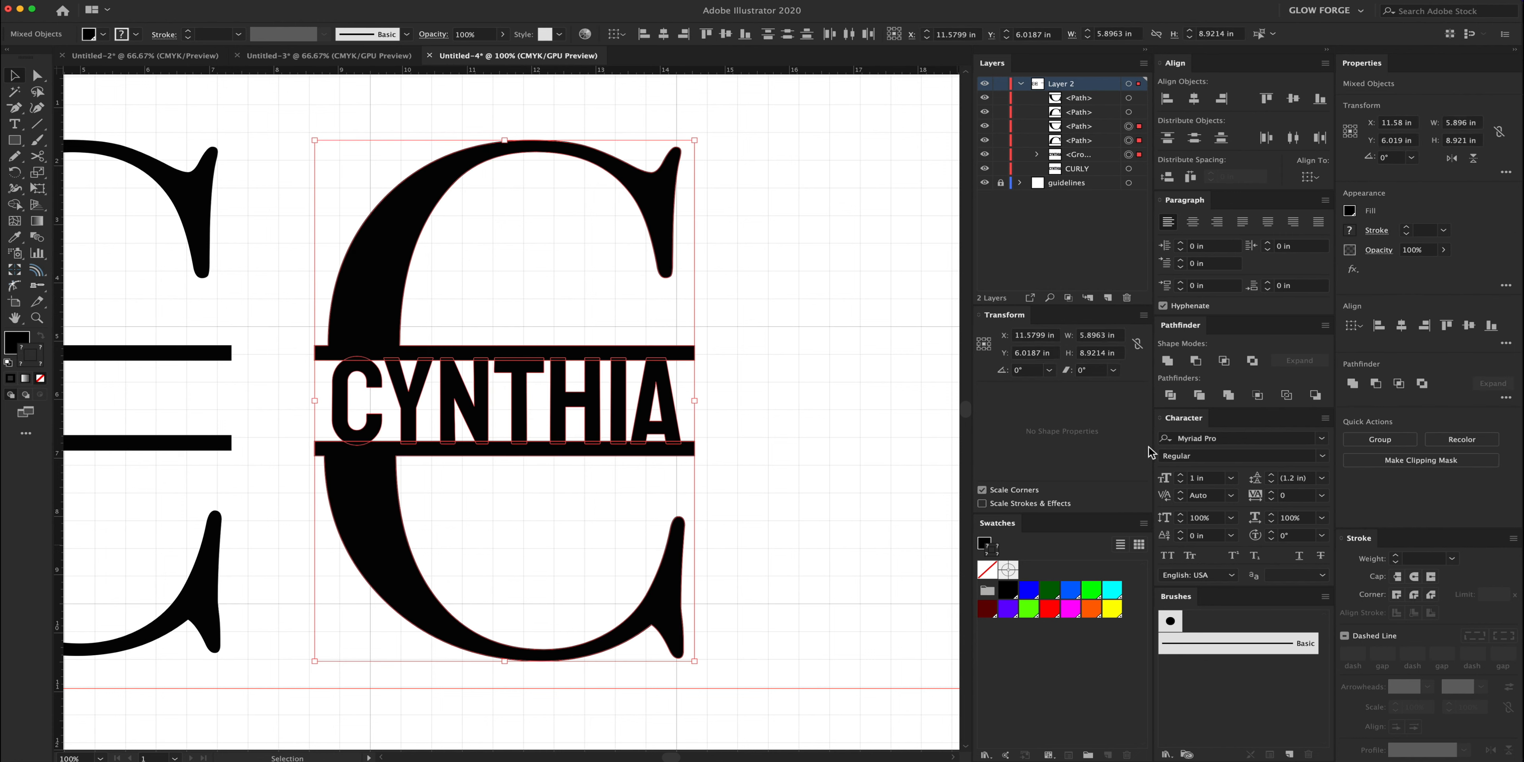
pyautogui.click(1169, 362)
pyautogui.click(808, 475)
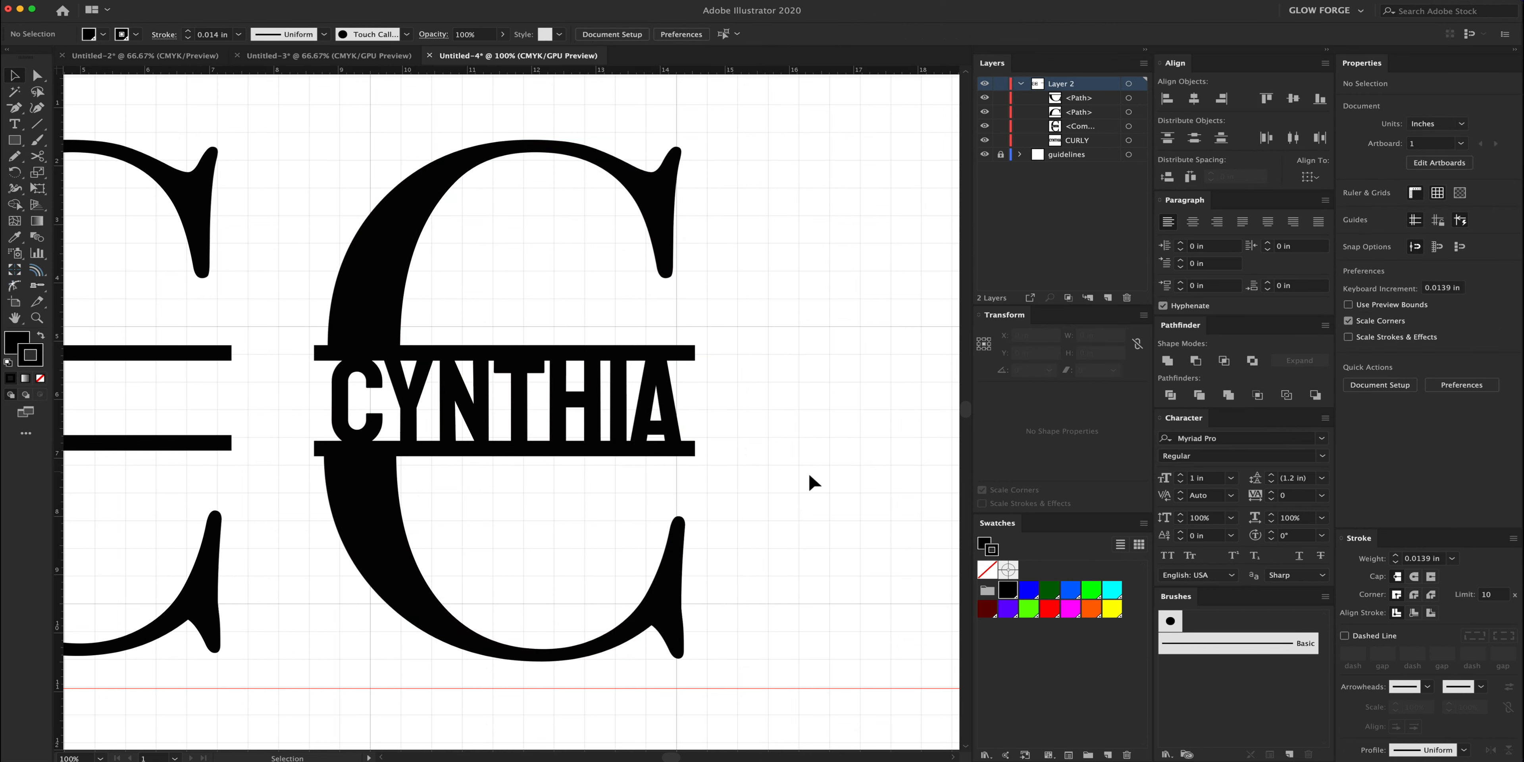
# Move the united name monogram away from the blank copy, over to about X 16.02 in, Y 6.34 in.
pyautogui.moveTo(436, 354)
pyautogui.mouseDown()
pyautogui.moveTo(381, 349)
pyautogui.moveTo(467, 349)
pyautogui.moveTo(471, 335)
pyautogui.moveTo(450, 335)
pyautogui.mouseUp()
pyautogui.press('super+minus')
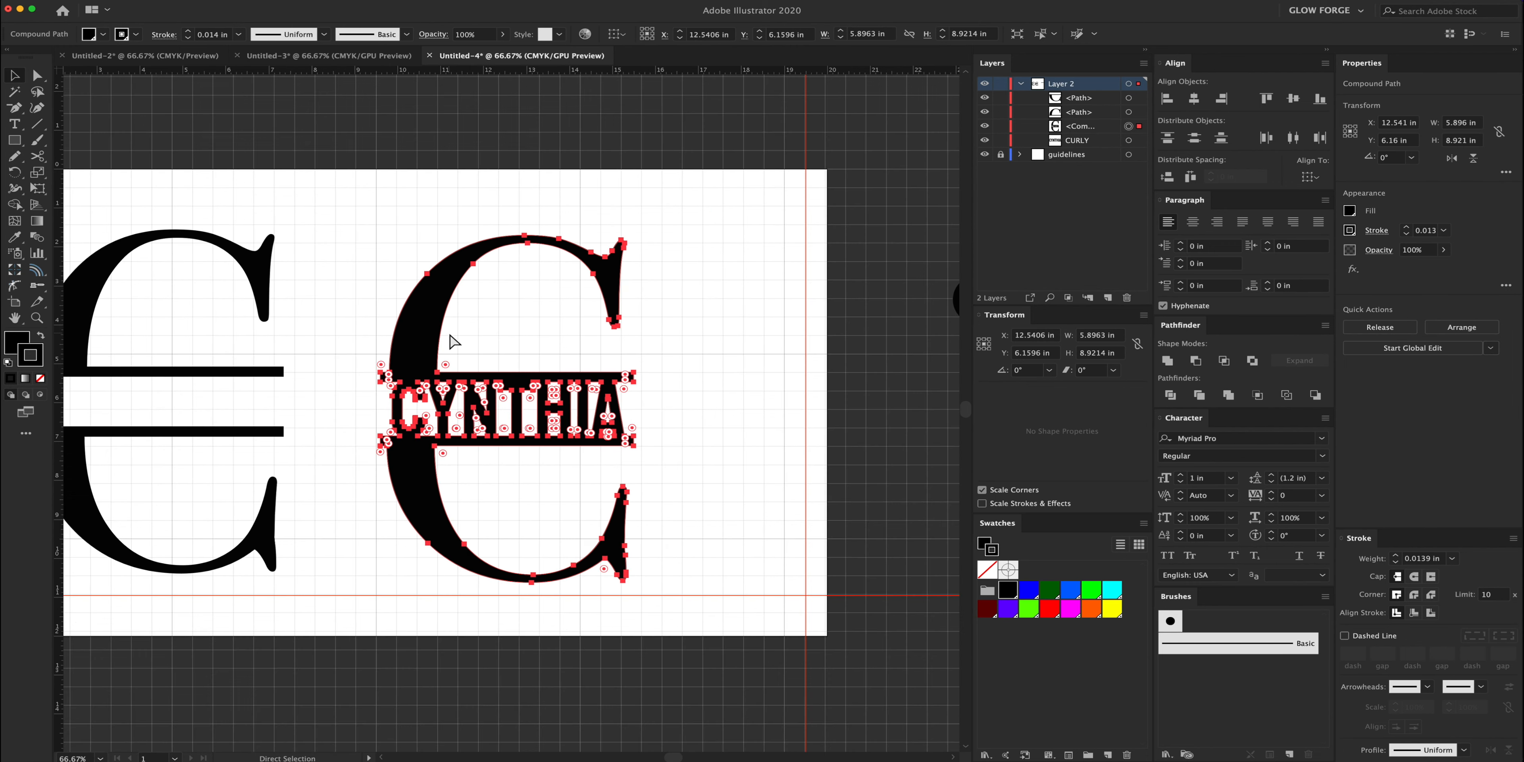
pyautogui.press('v')
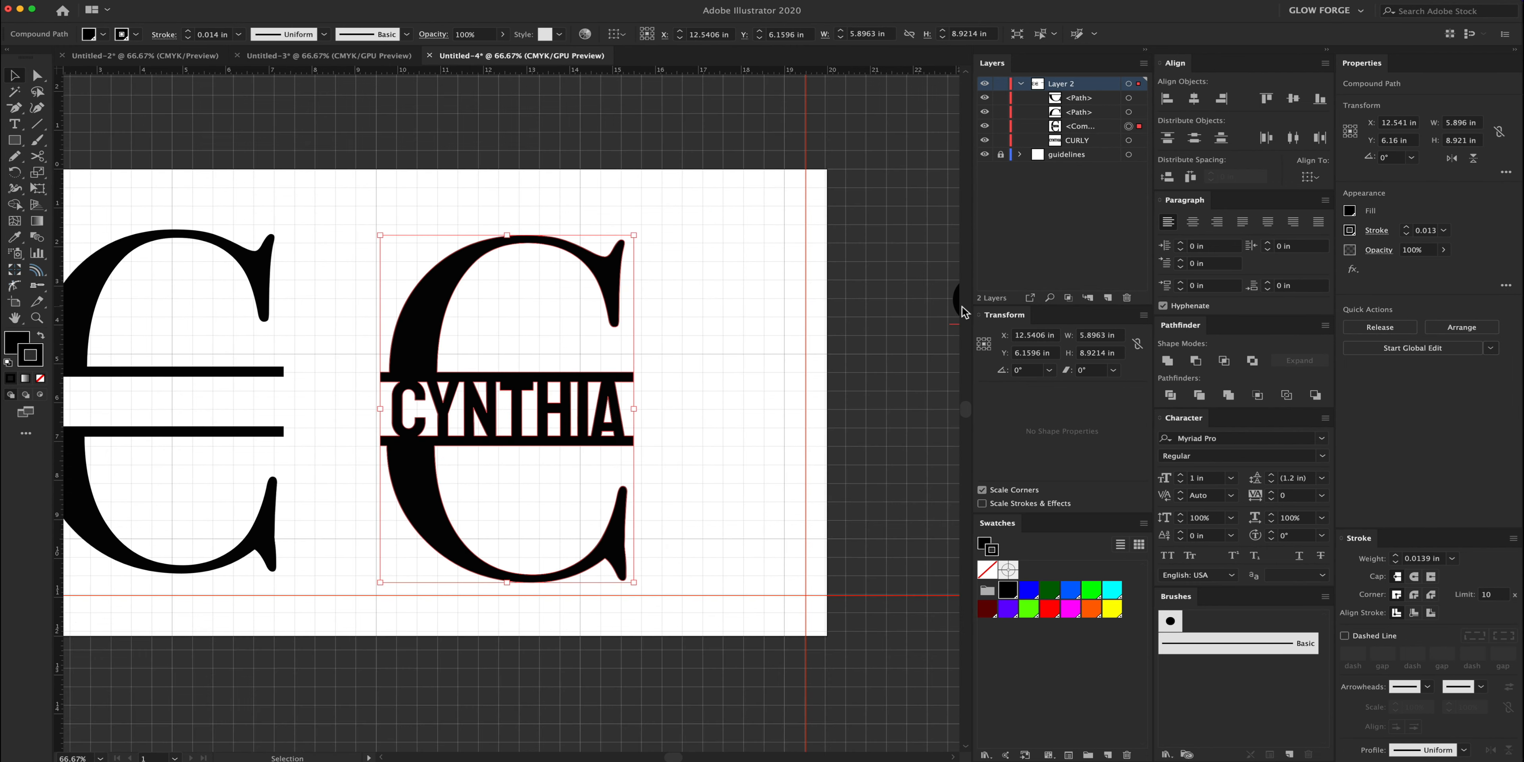
pyautogui.press('a')
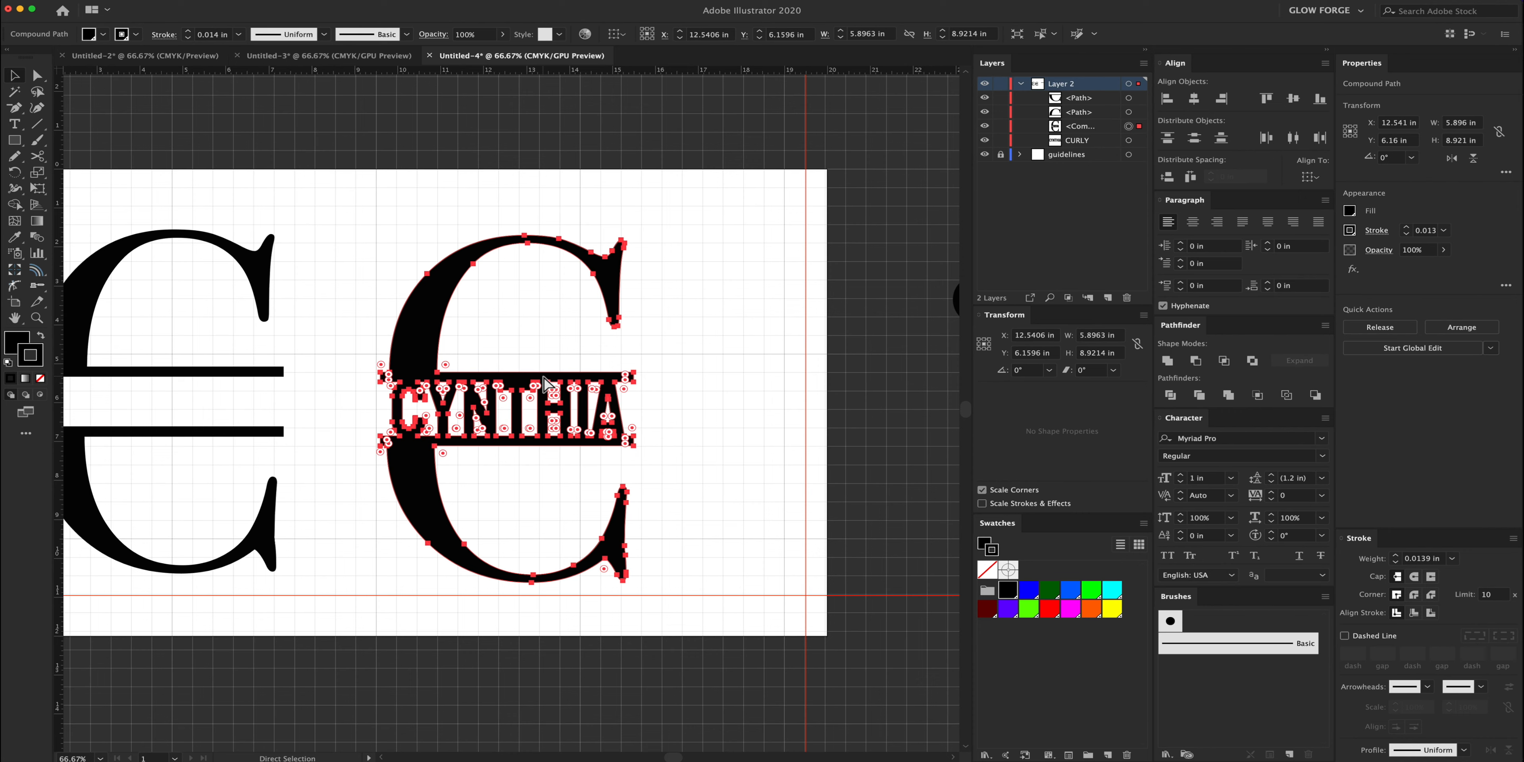
pyautogui.press('super+1')
pyautogui.moveTo(535, 362); pyautogui.dragTo(762, 377)
pyautogui.press('super+minus')
pyautogui.press('v')
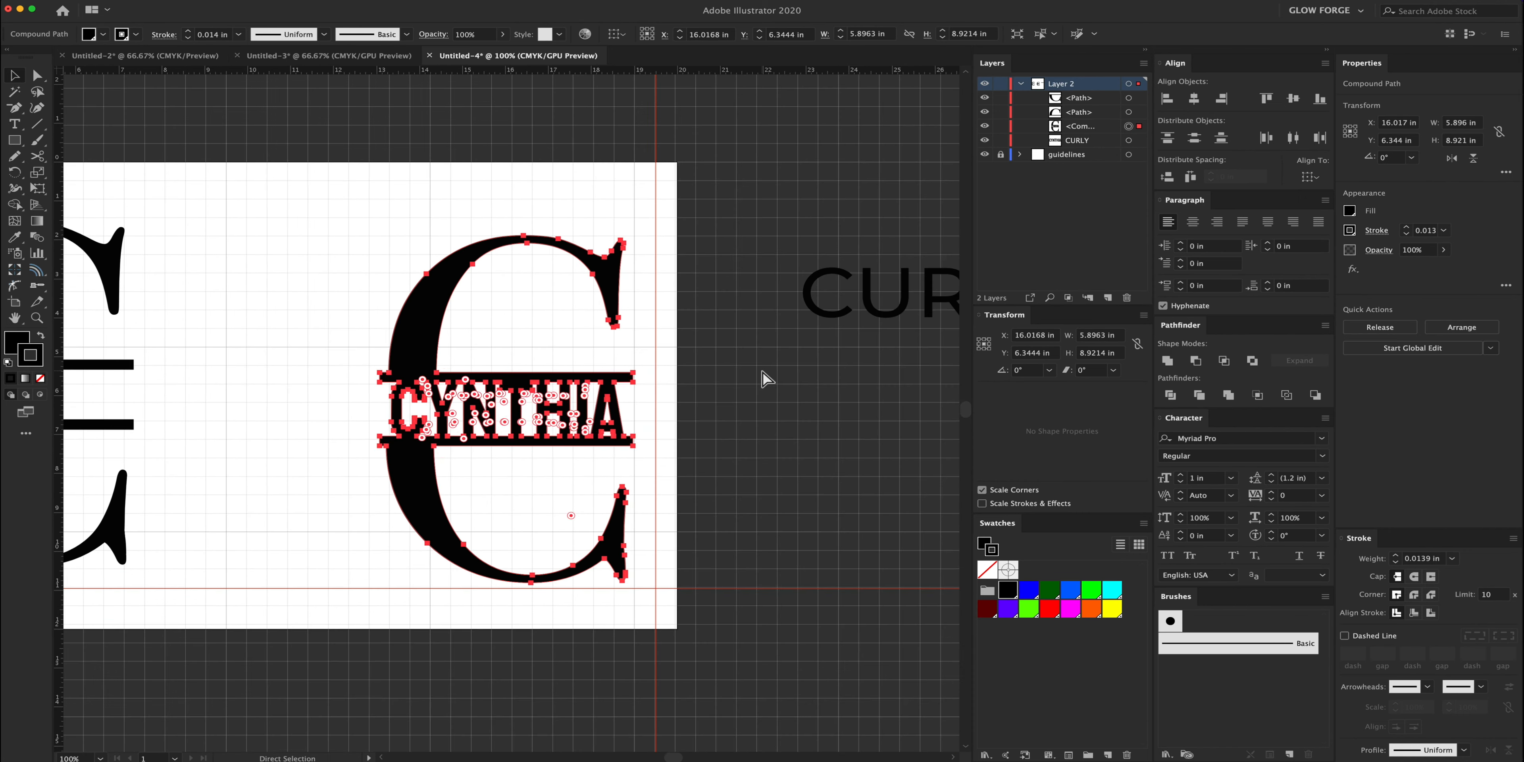
# Move the CURLY text from the pasteboard onto the artboard beside the blank split C, at about X 10.59 in, Y 6.42 in.
pyautogui.click(886, 310)
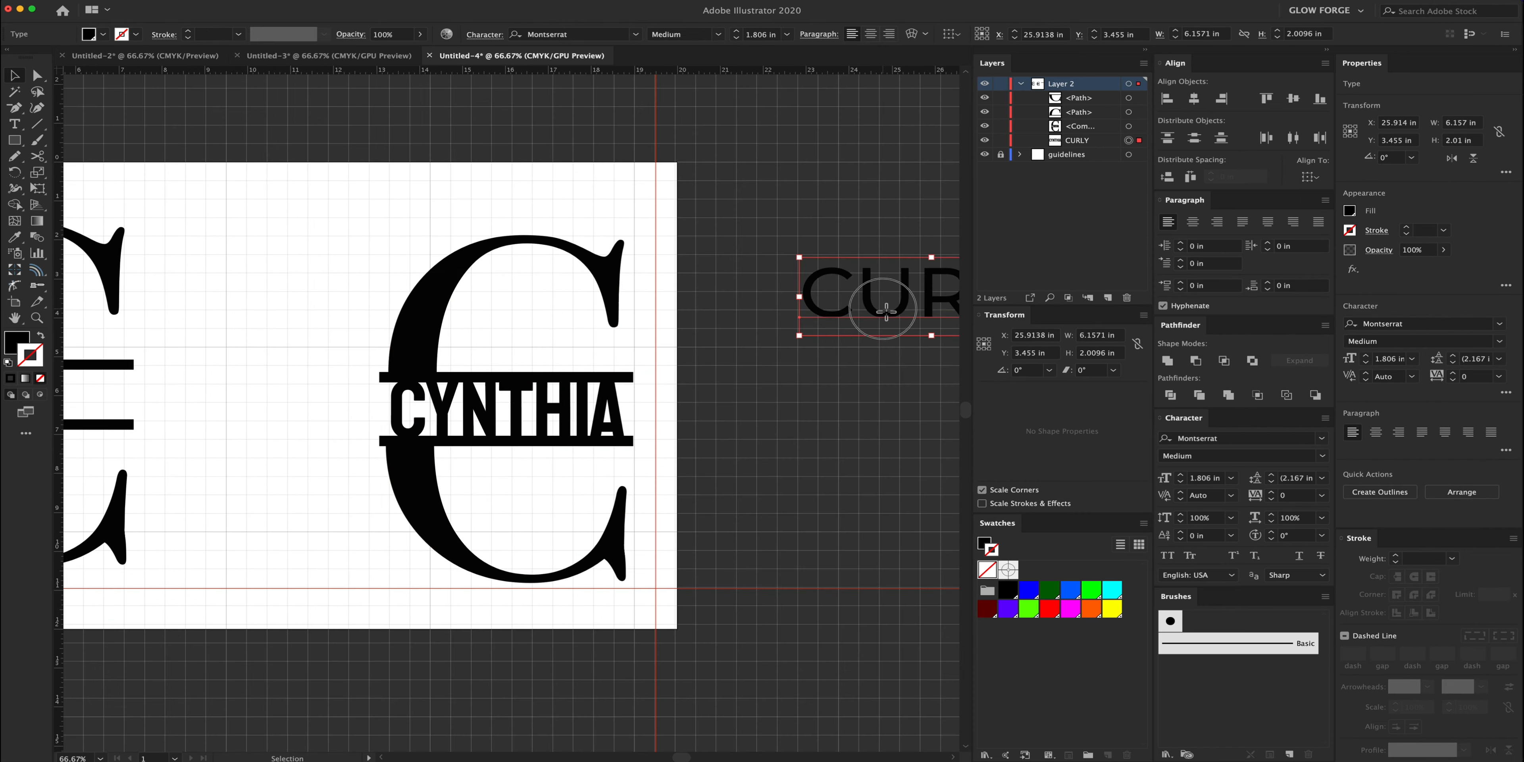
pyautogui.moveTo(886, 311); pyautogui.dragTo(214, 432)
pyautogui.hscroll(-5, 214, 432)
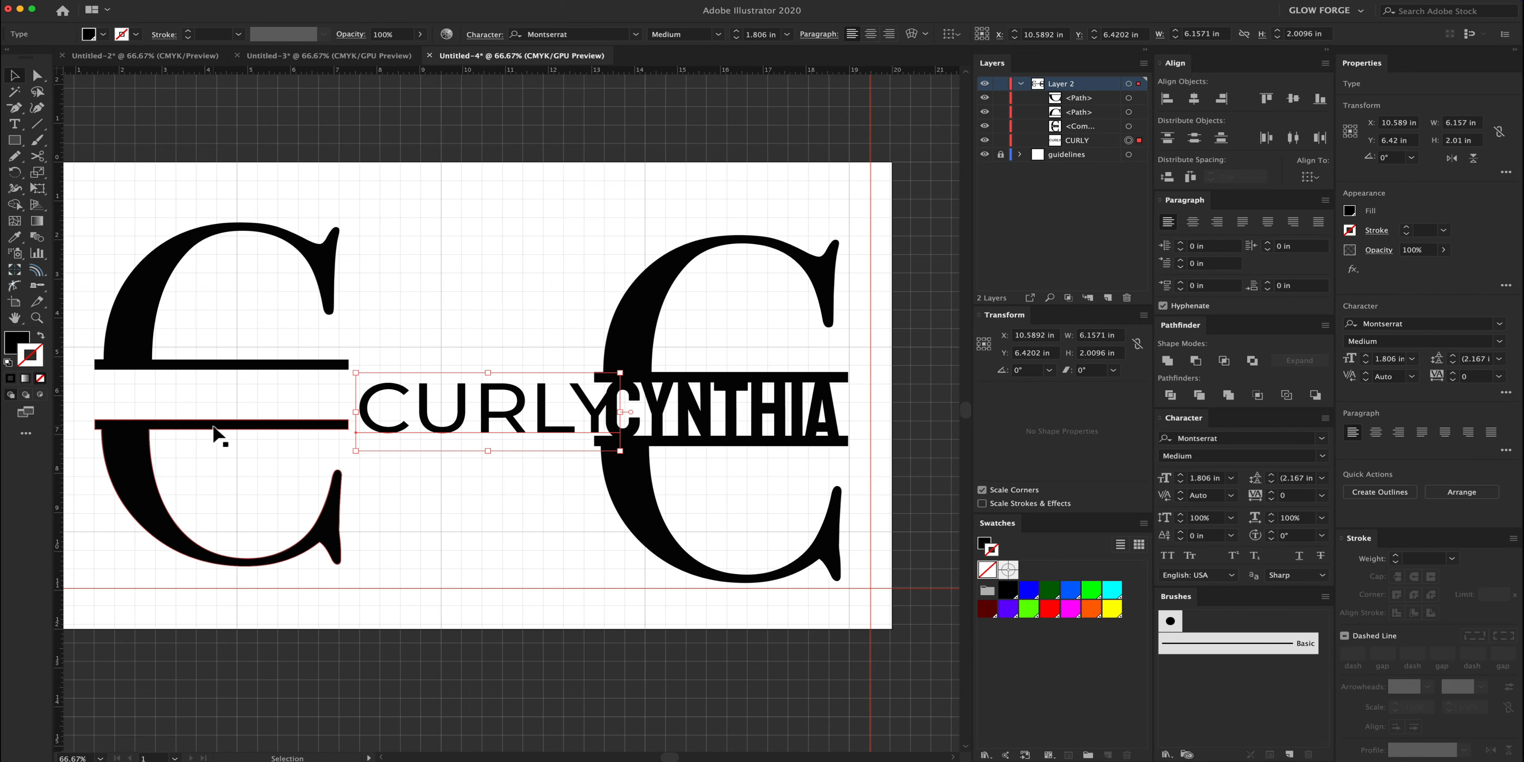
pyautogui.hscroll(-1, 214, 432)
# Shift the blank split C about 3 in to the right and place the CURLY text in its gap, at about X 7.39 in, Y 5.98 in.
pyautogui.click(273, 366)
pyautogui.moveTo(273, 366); pyautogui.dragTo(405, 366)
pyautogui.click(540, 413)
pyautogui.moveTo(540, 413); pyautogui.dragTo(402, 397)
pyautogui.press('super+equal')
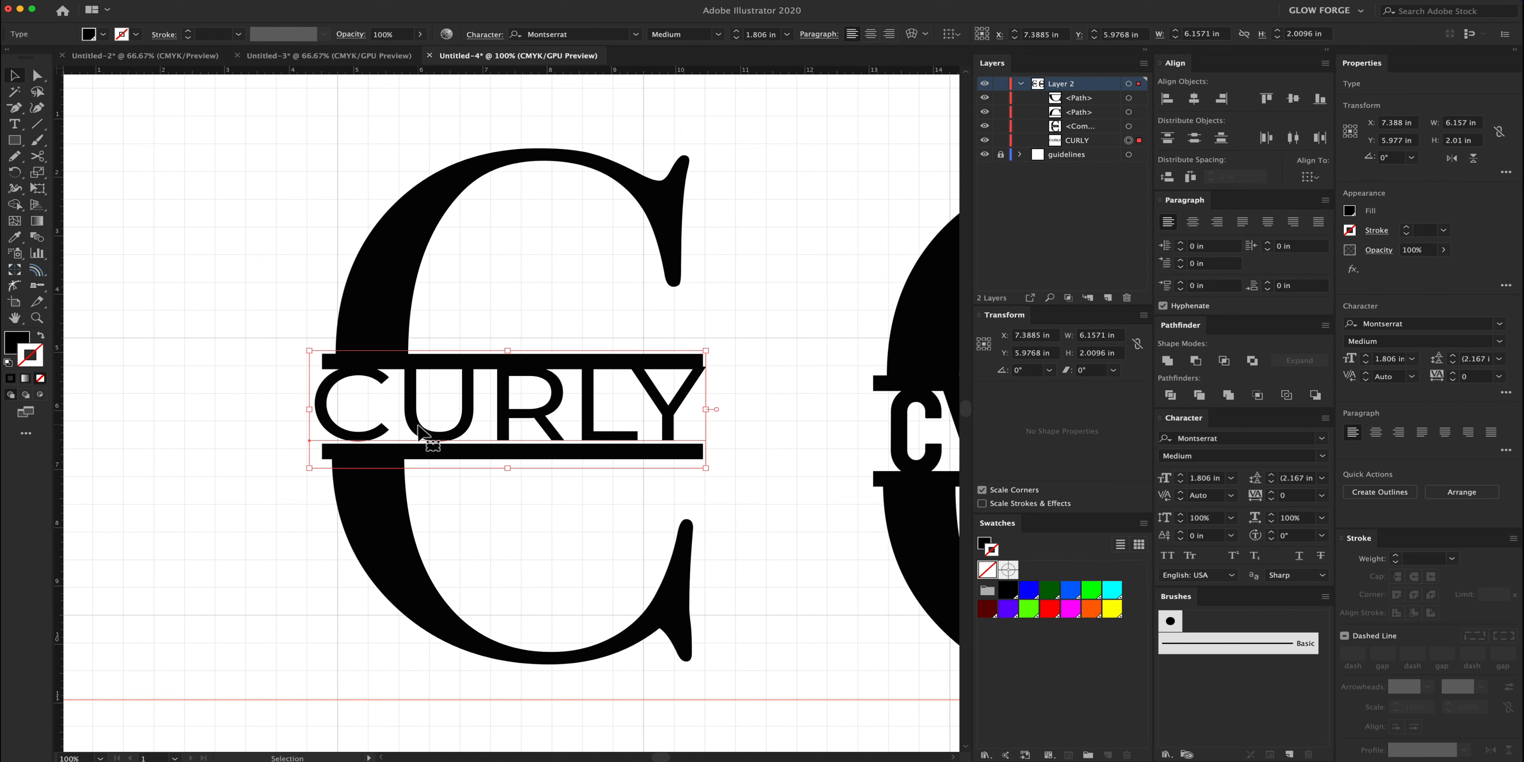
# Stretch the CURLY text box downward to about 2.18 in high and narrow it to about 6.04 in wide to fit between the bars.
pyautogui.moveTo(514, 473); pyautogui.dragTo(513, 474)
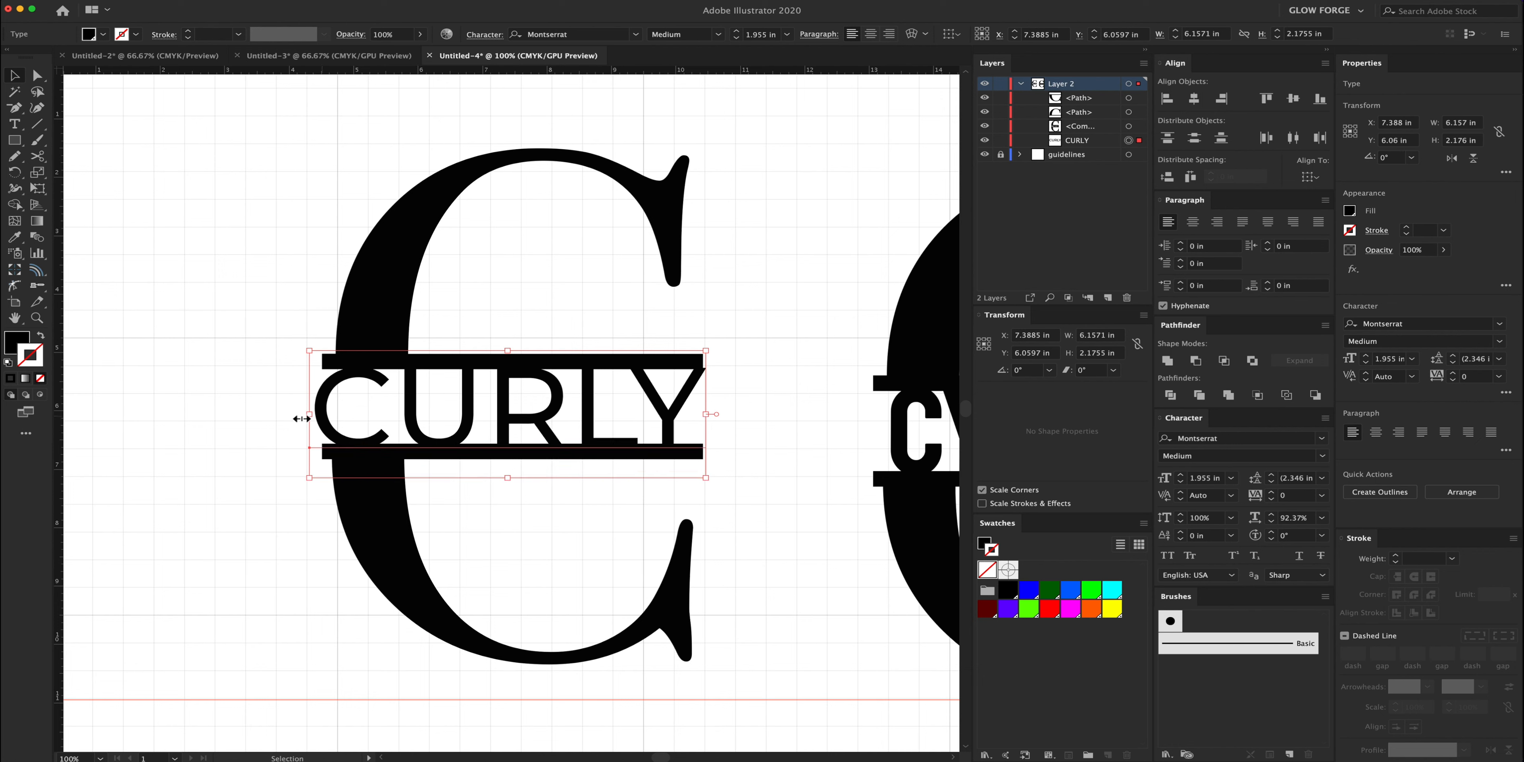
pyautogui.click(262, 418)
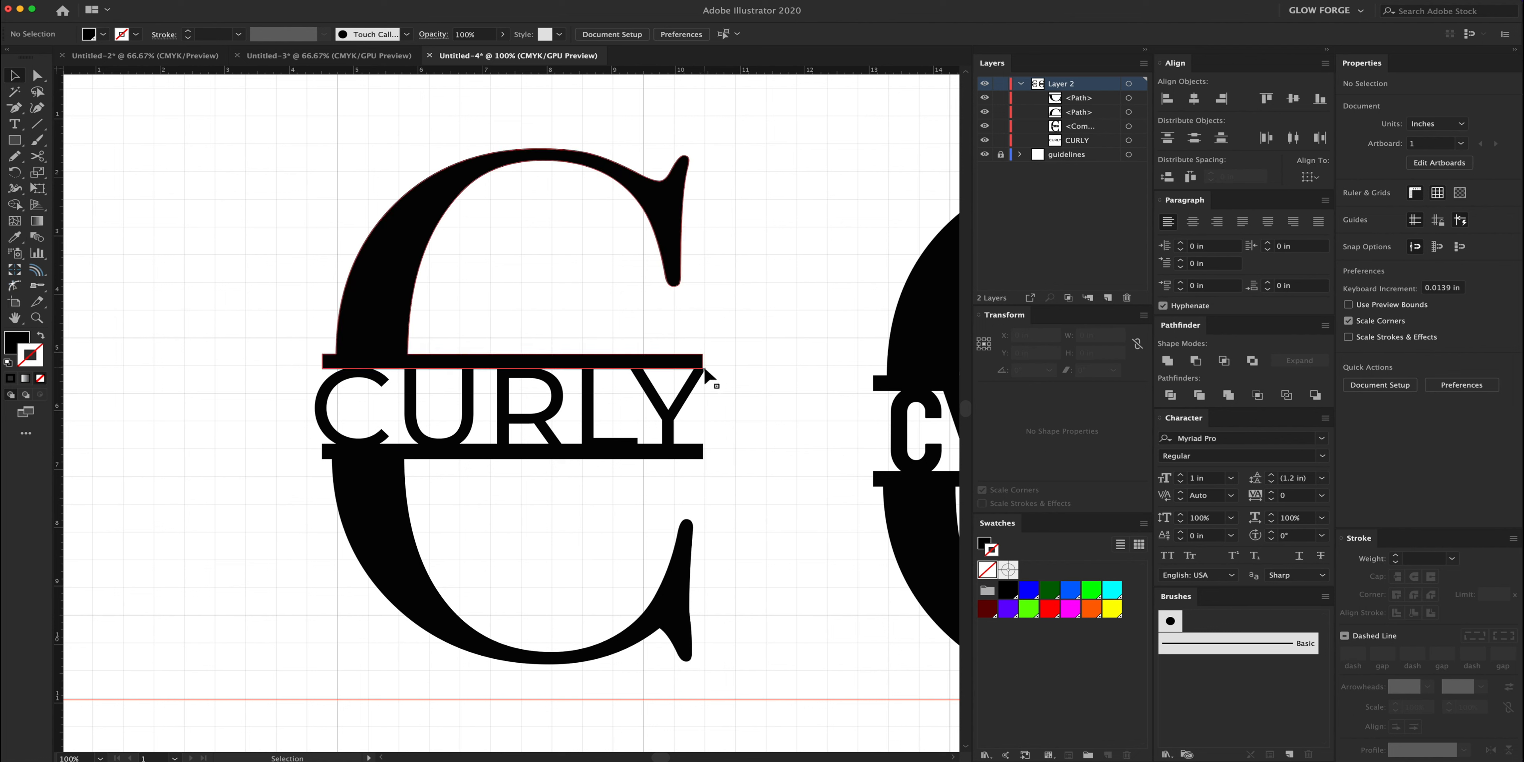
pyautogui.click(324, 410)
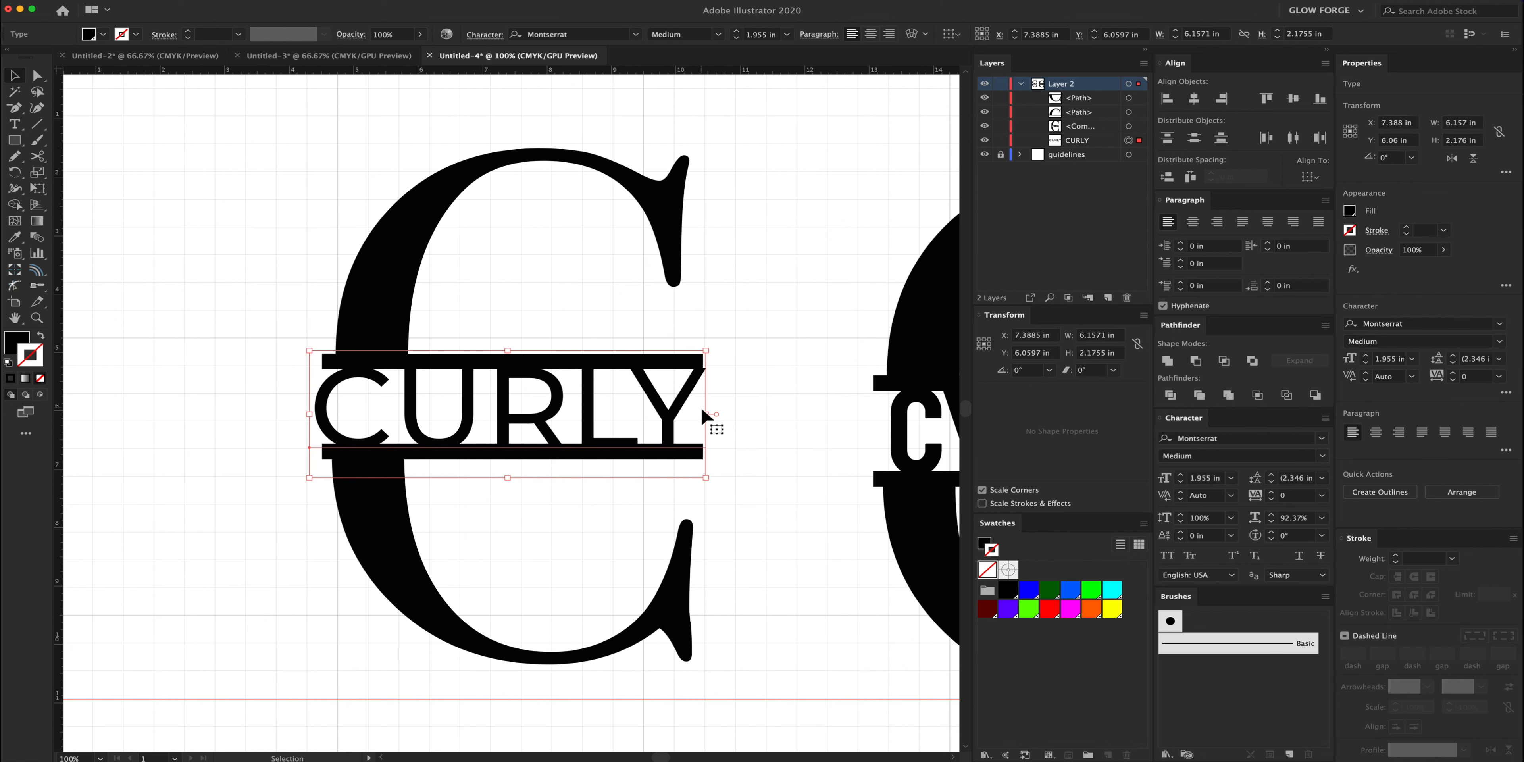
pyautogui.moveTo(711, 416); pyautogui.dragTo(669, 417)
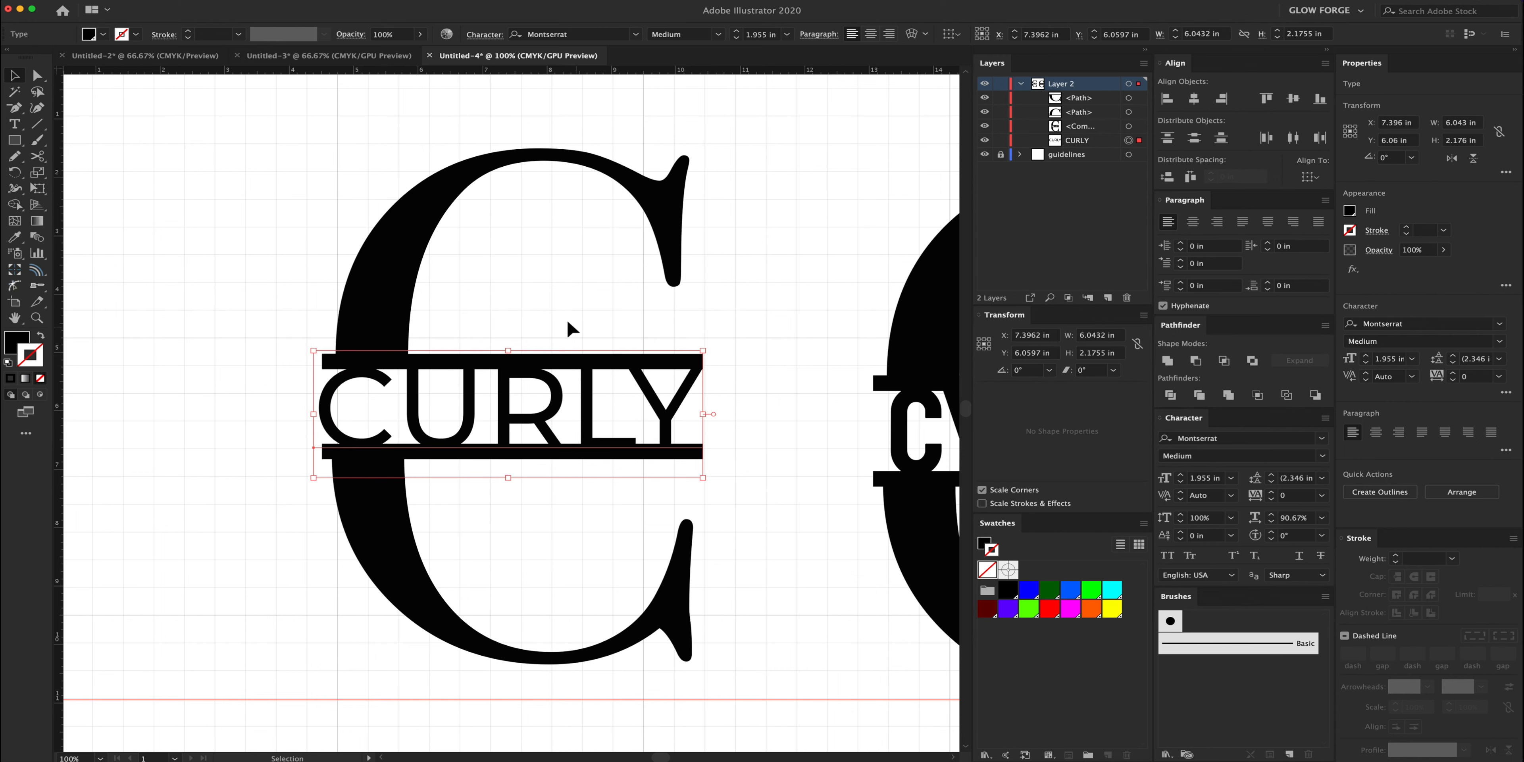
# Align the CURLY text and both C halves on their horizontal centers, and deselect them.
pyautogui.keyDown('shift'); pyautogui.click(517, 499); pyautogui.keyUp('shift')
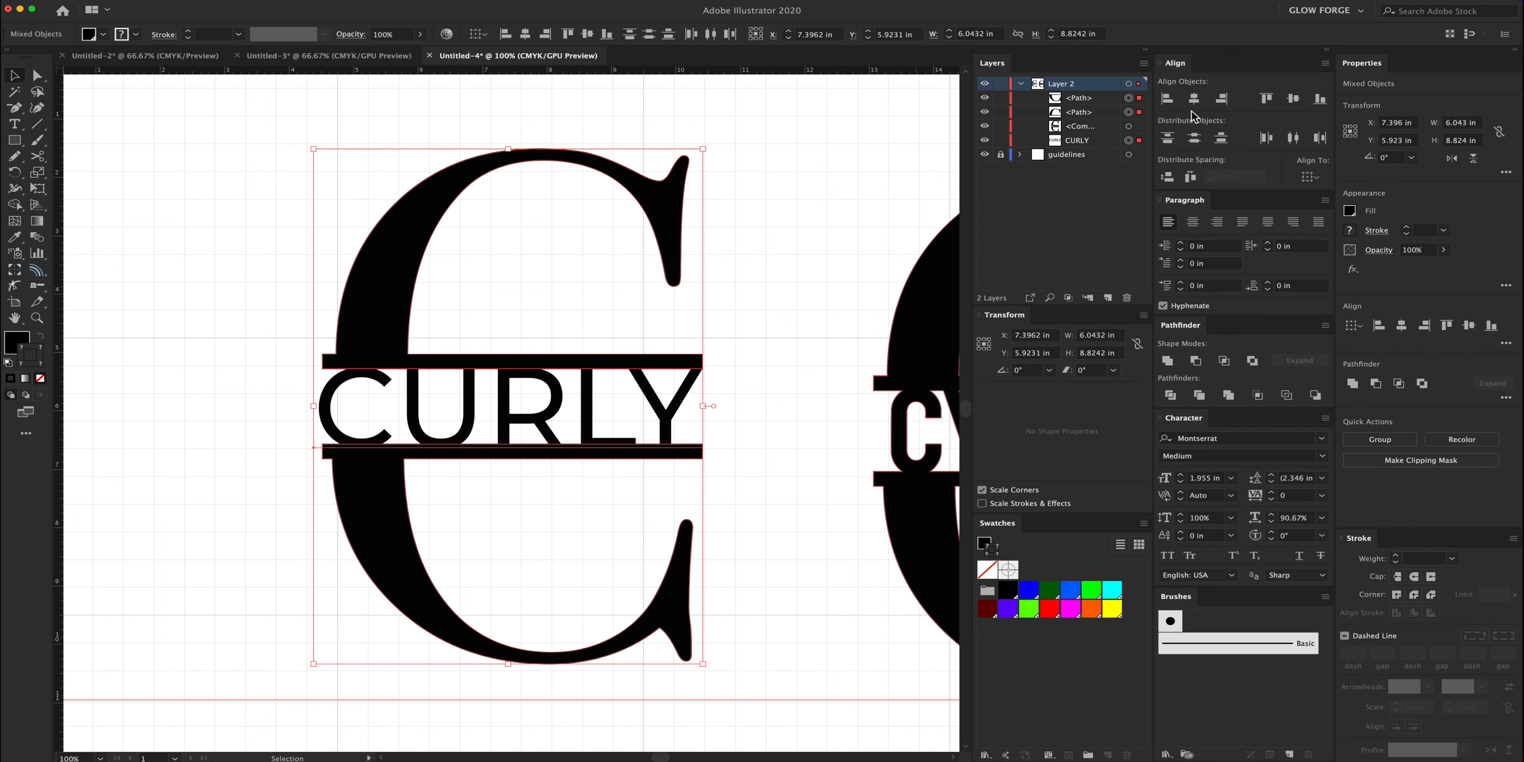
pyautogui.click(1194, 98)
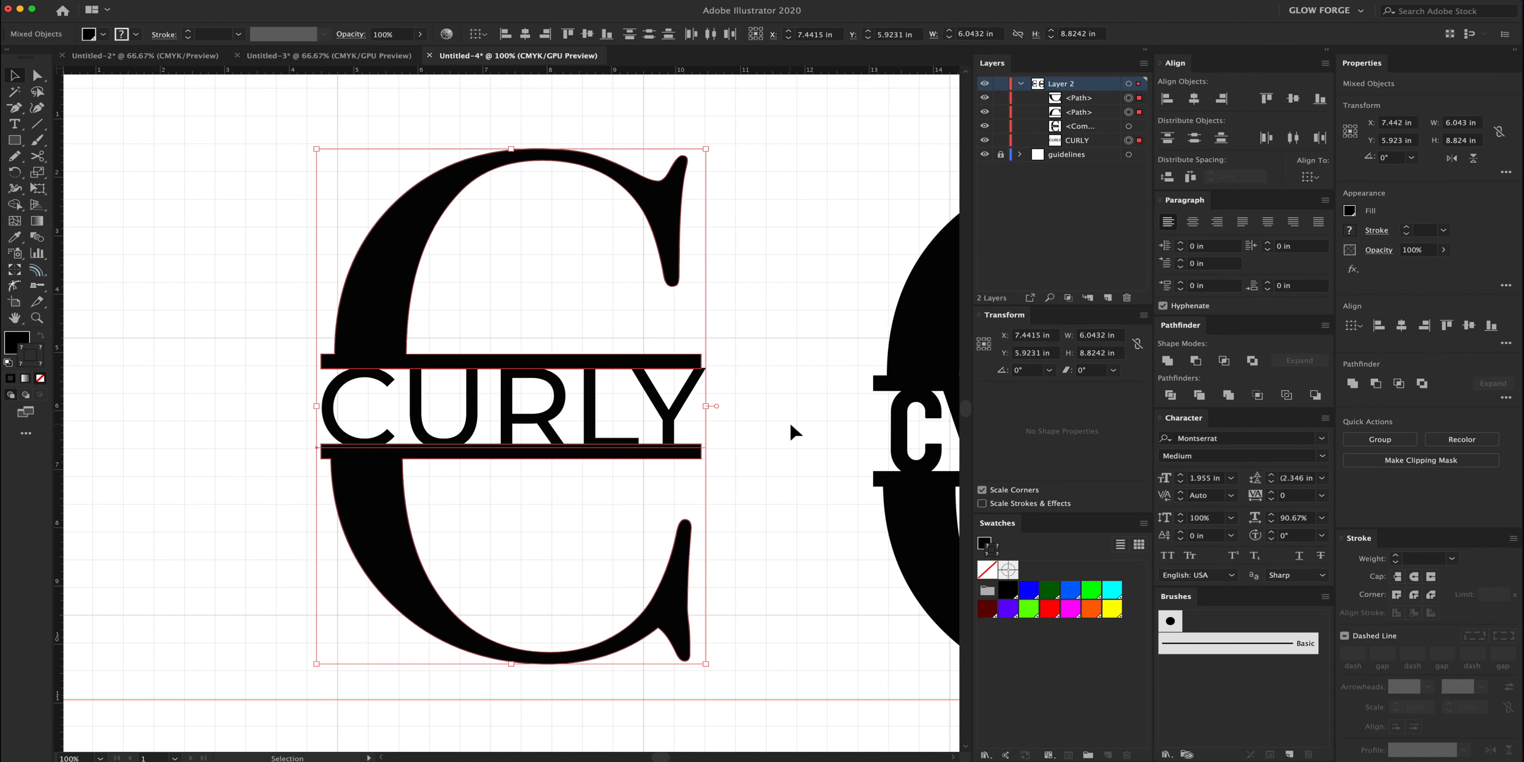
pyautogui.click(741, 418)
# Narrow the CURLY text to about 5.91 in wide and center it horizontally with both C halves again.
pyautogui.click(690, 404)
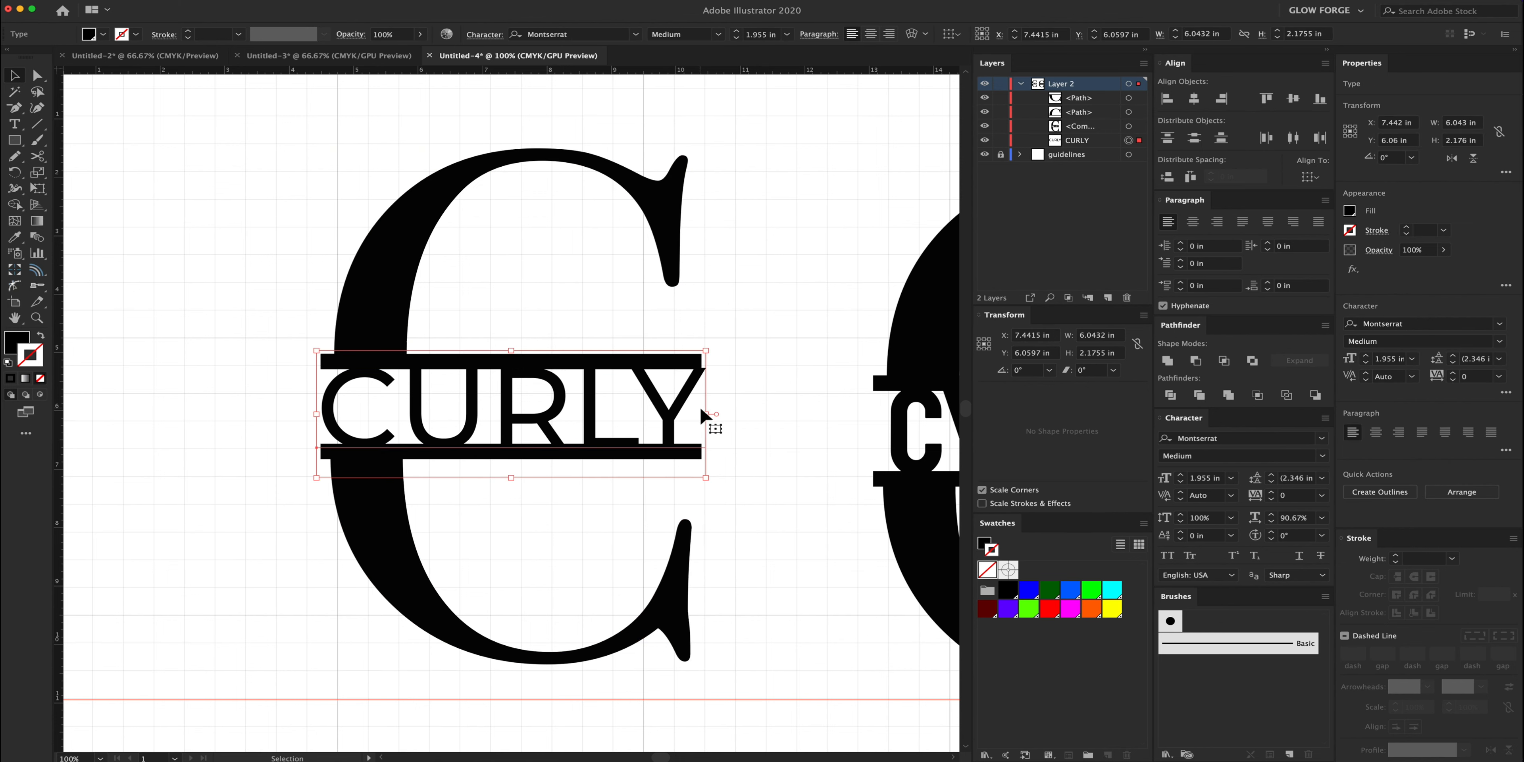
pyautogui.moveTo(708, 416); pyautogui.dragTo(697, 414)
pyautogui.moveTo(514, 320); pyautogui.dragTo(551, 486)
pyautogui.click(1195, 99)
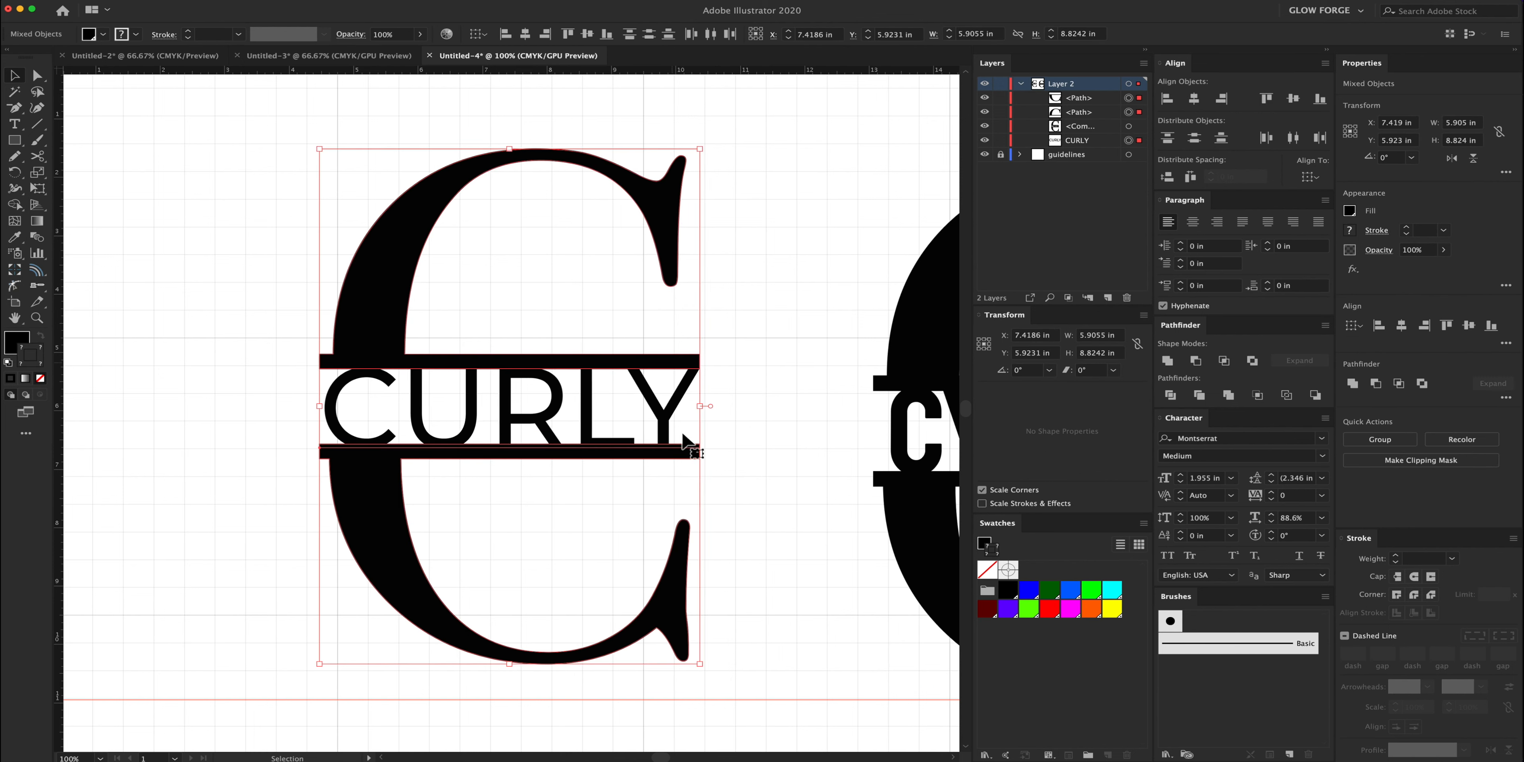
pyautogui.click(737, 479)
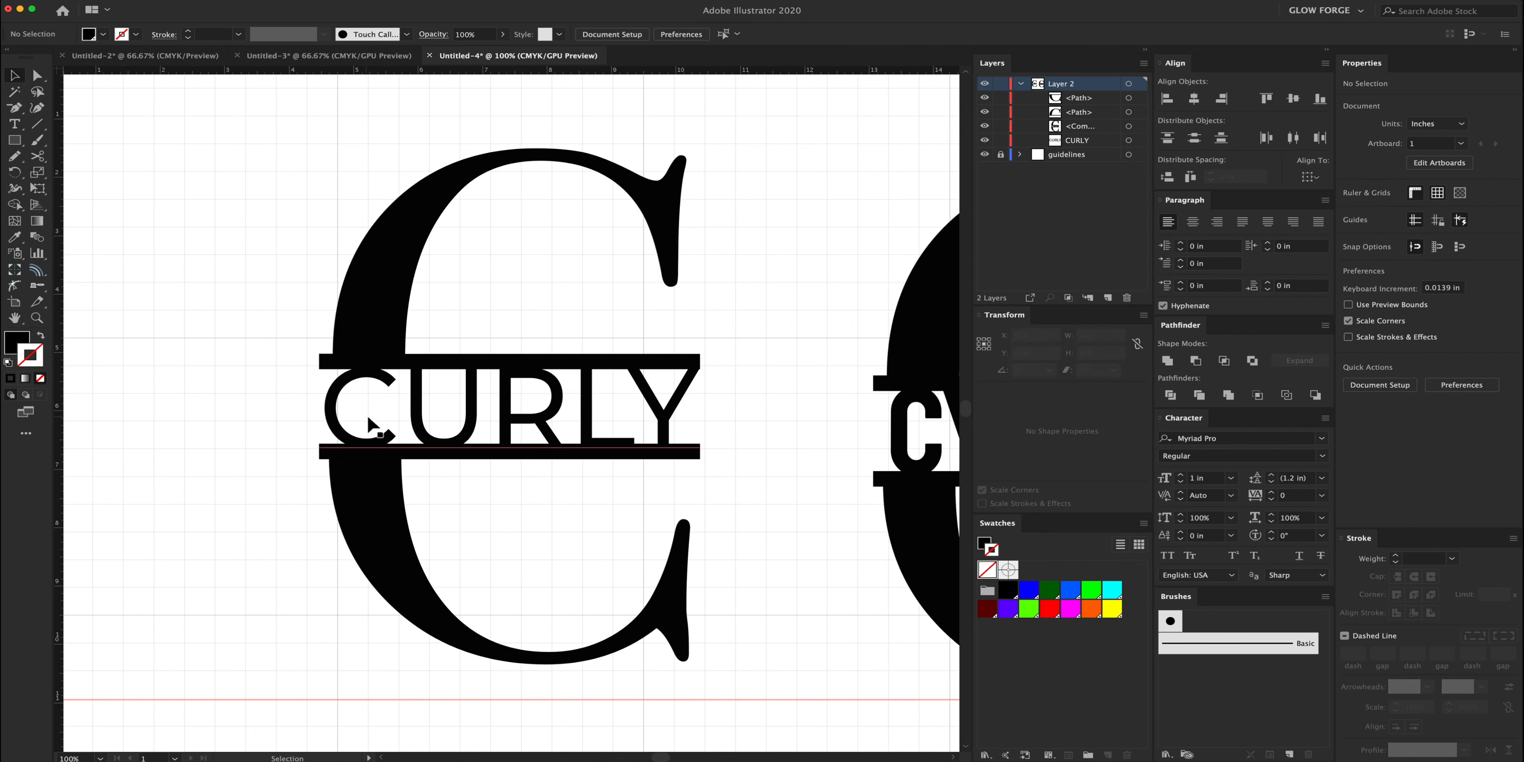
# Convert the CURLY text to outlines and deselect it.
pyautogui.click(509, 431)
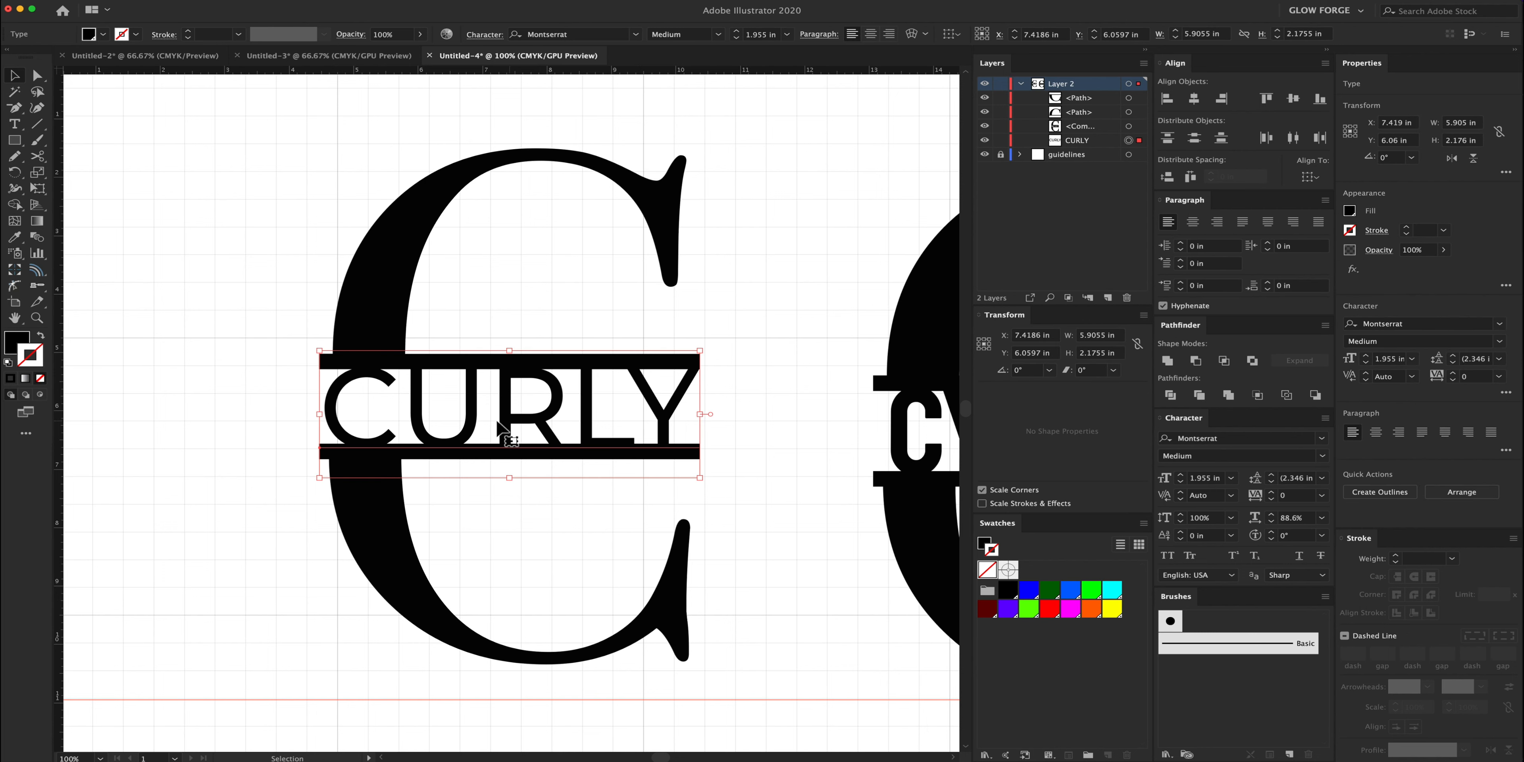
pyautogui.click(1380, 494)
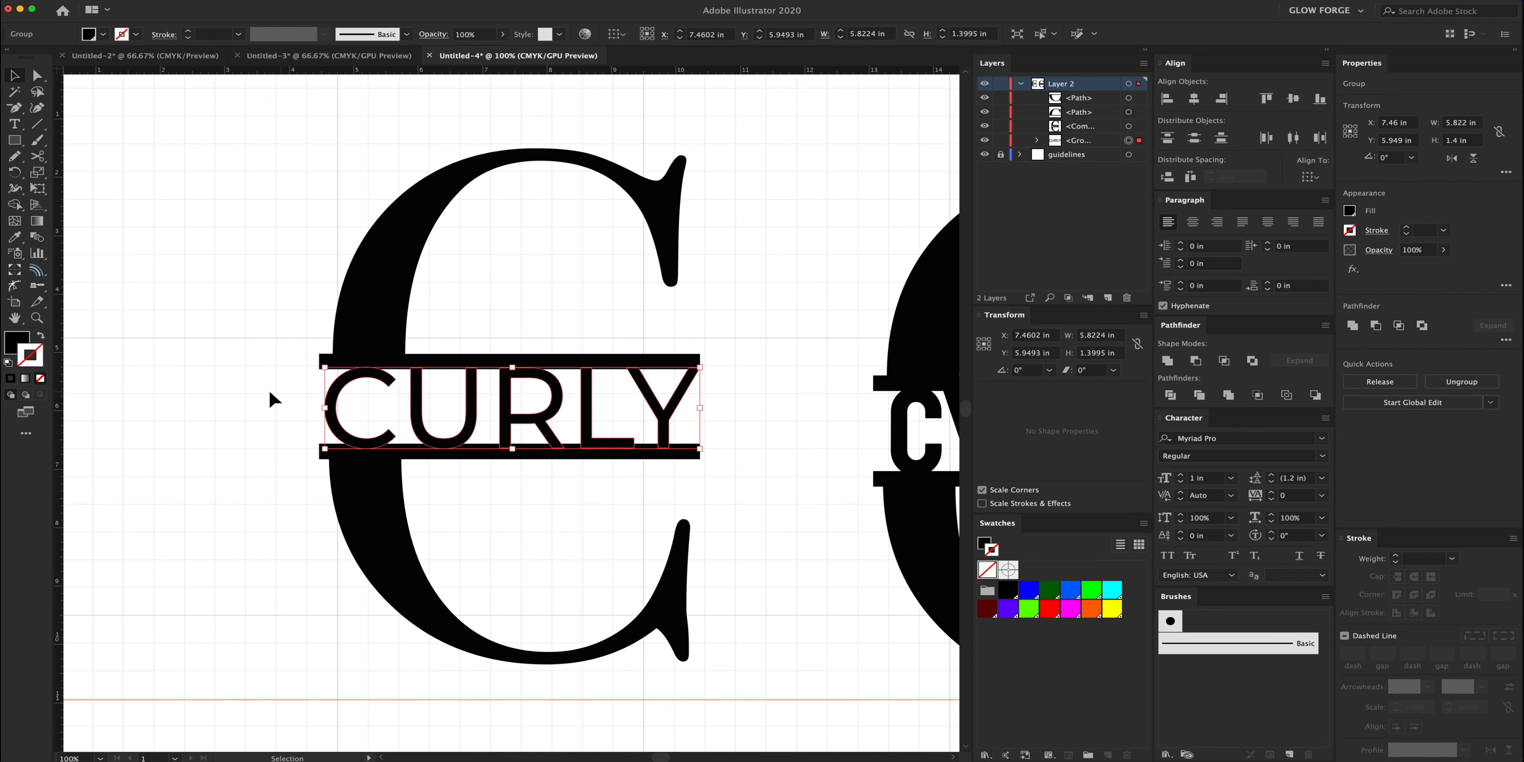
pyautogui.click(264, 408)
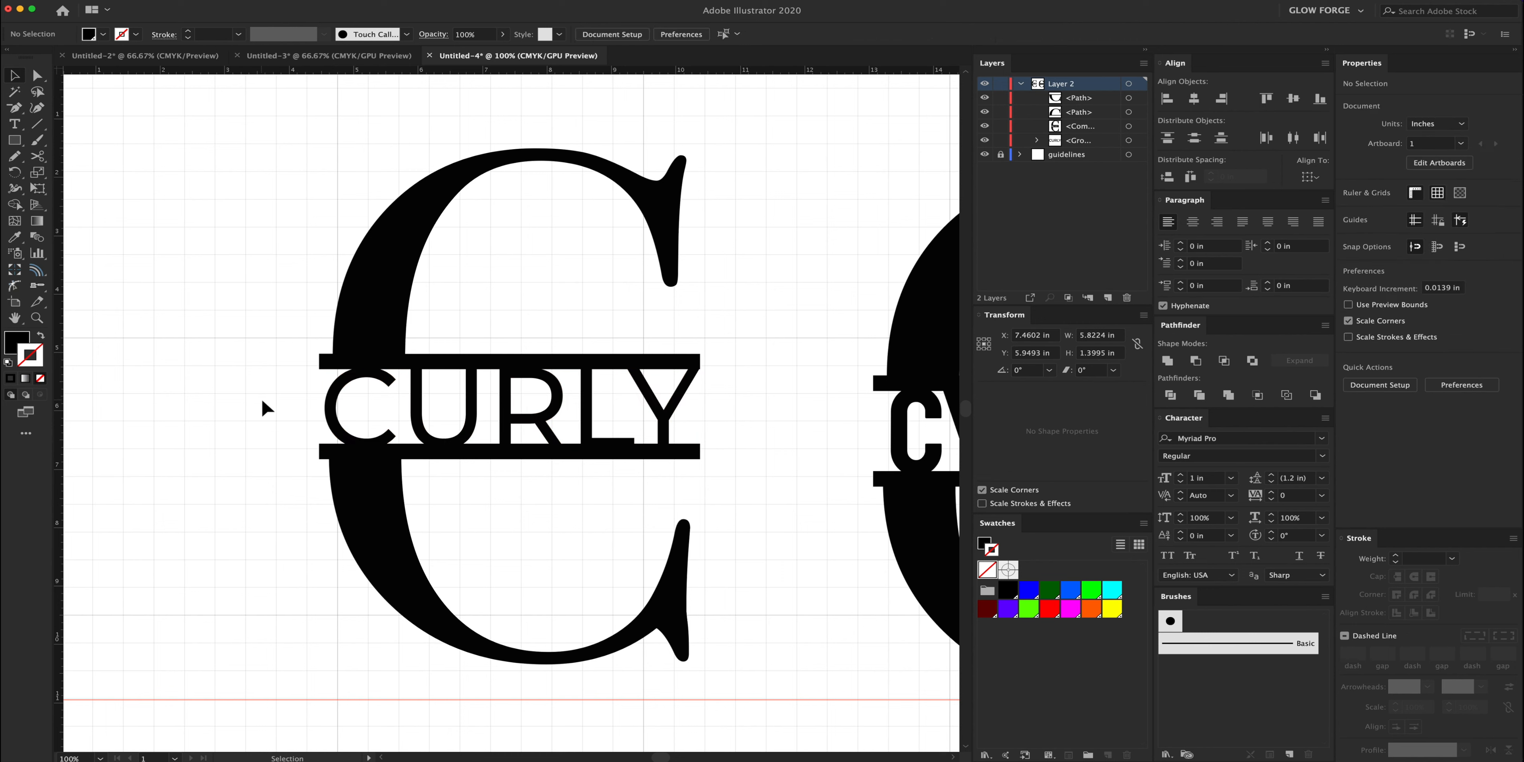
# Nudge the lower C half down slightly by three keyboard increments, keeping it overlapping the CURLY letters, and deselect it.
pyautogui.click(417, 404)
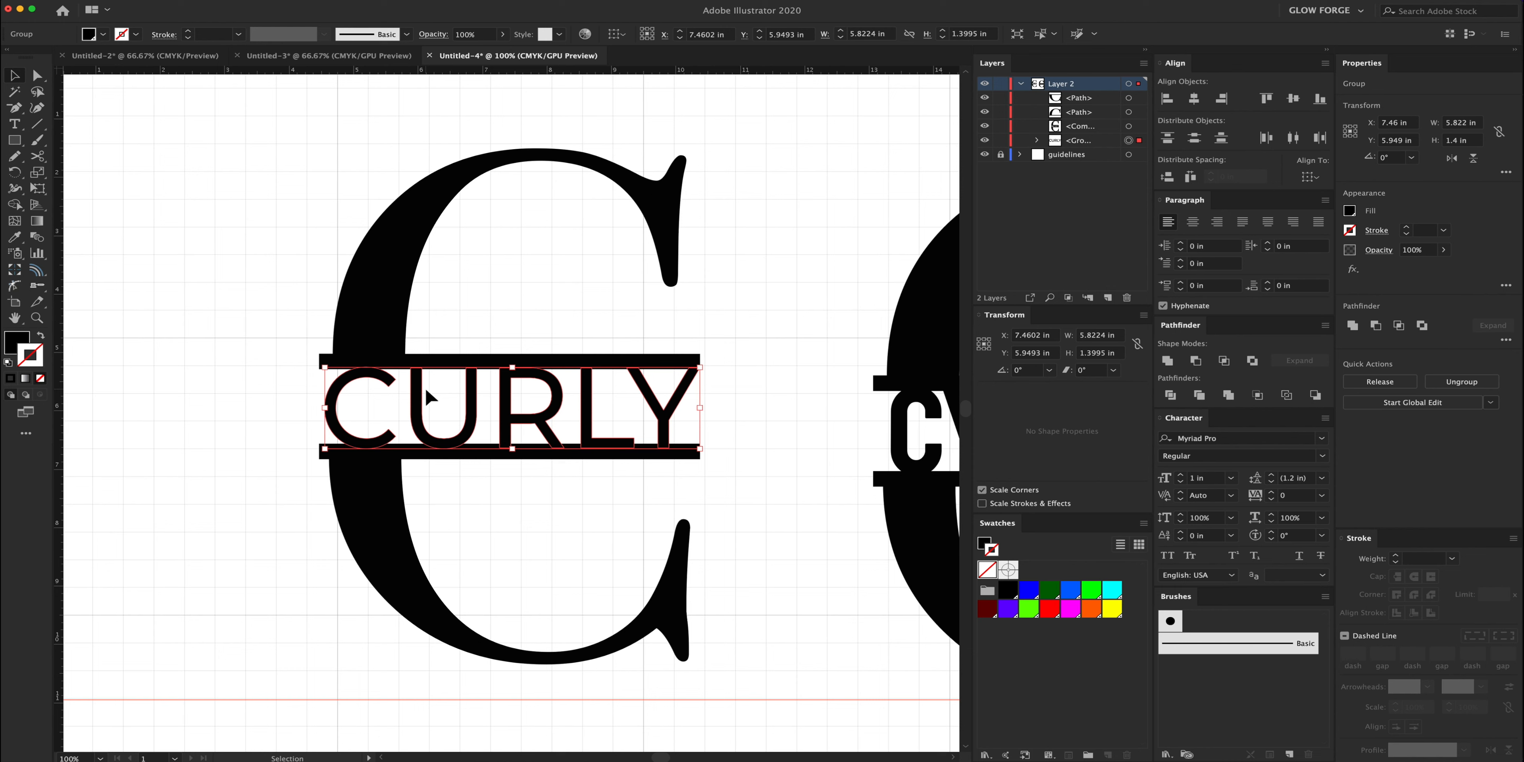
pyautogui.hscroll(1, 427, 390)
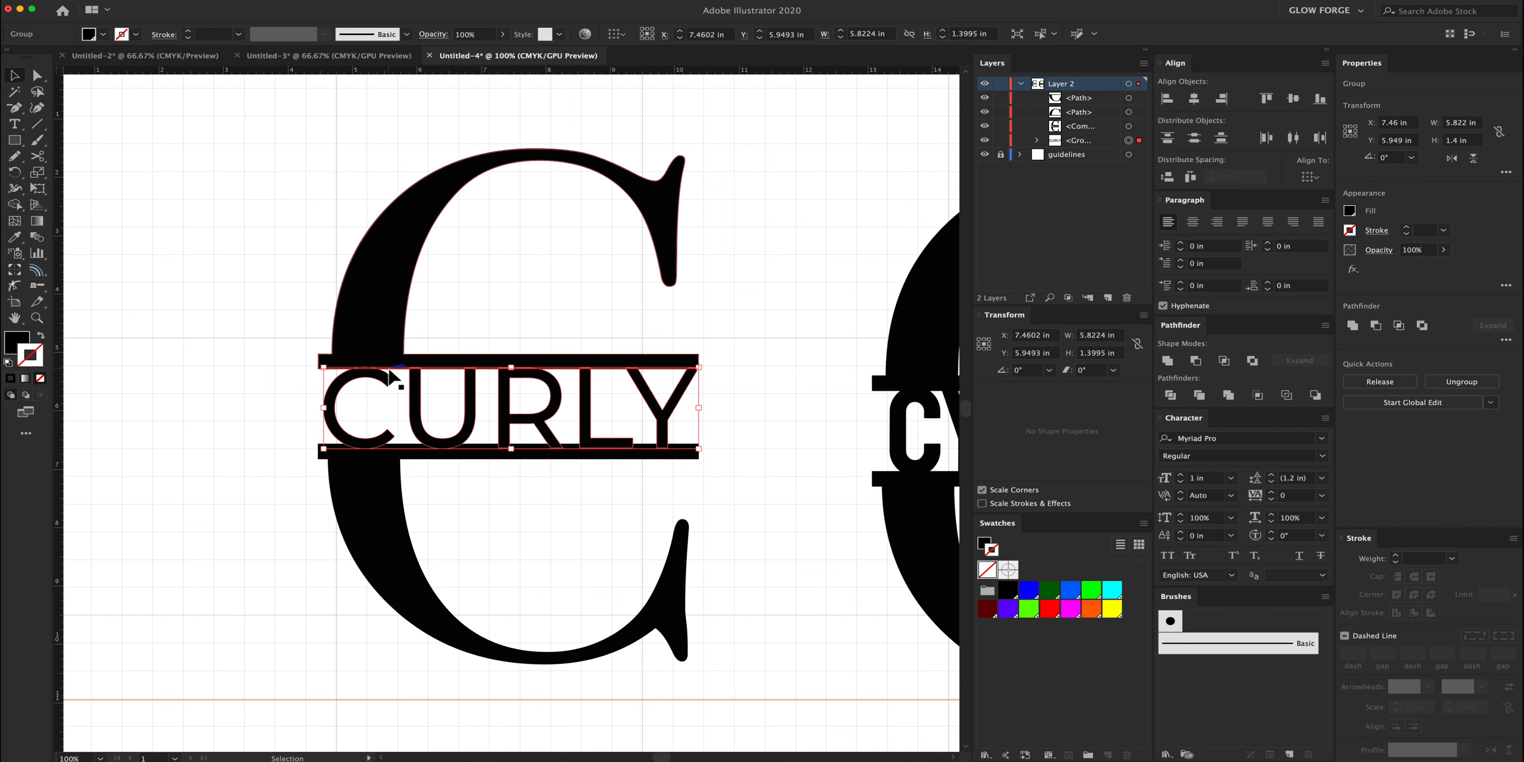
pyautogui.click(350, 515)
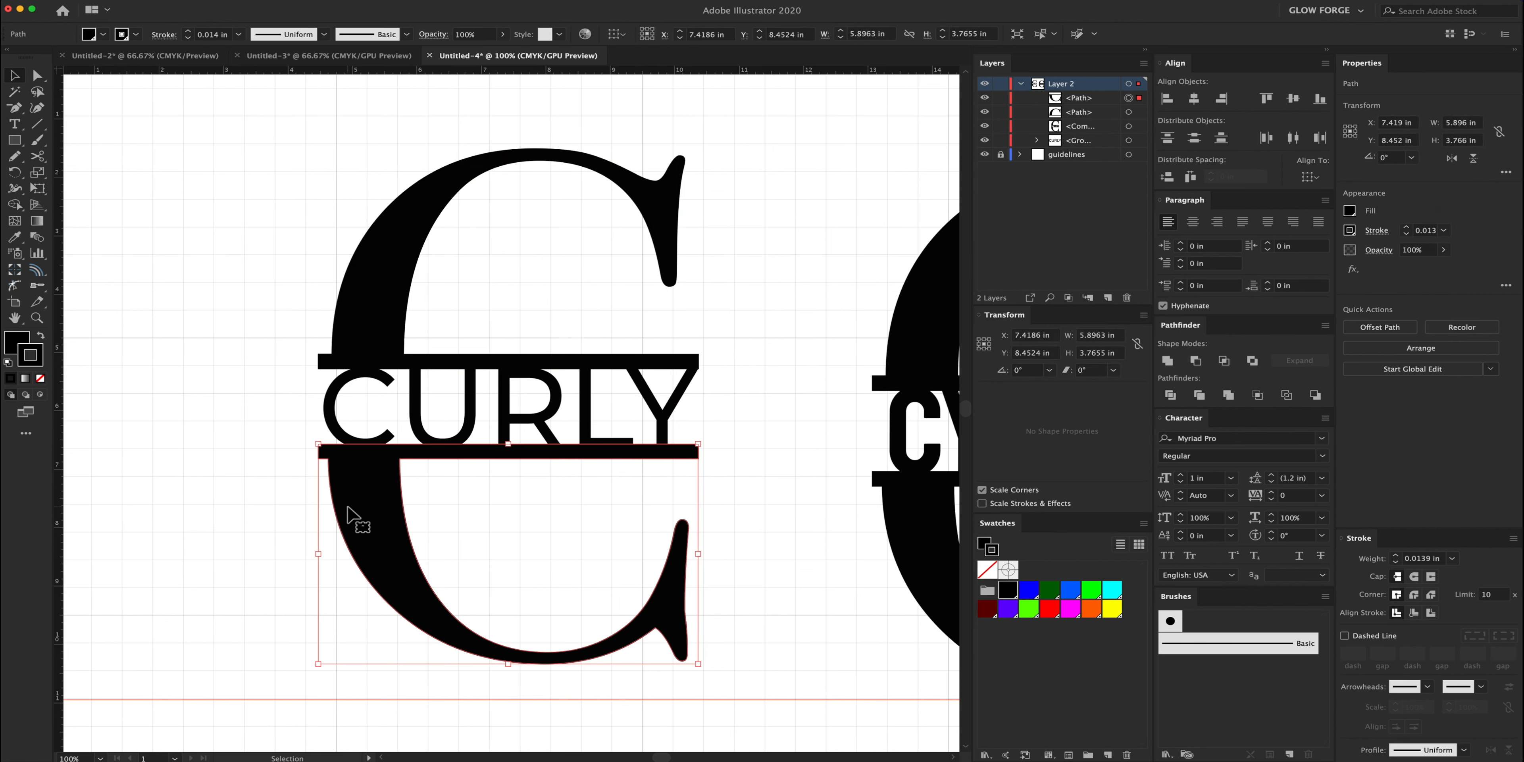
pyautogui.press('Down')
pyautogui.press('Down')
pyautogui.press('Down')
pyautogui.click(264, 395)
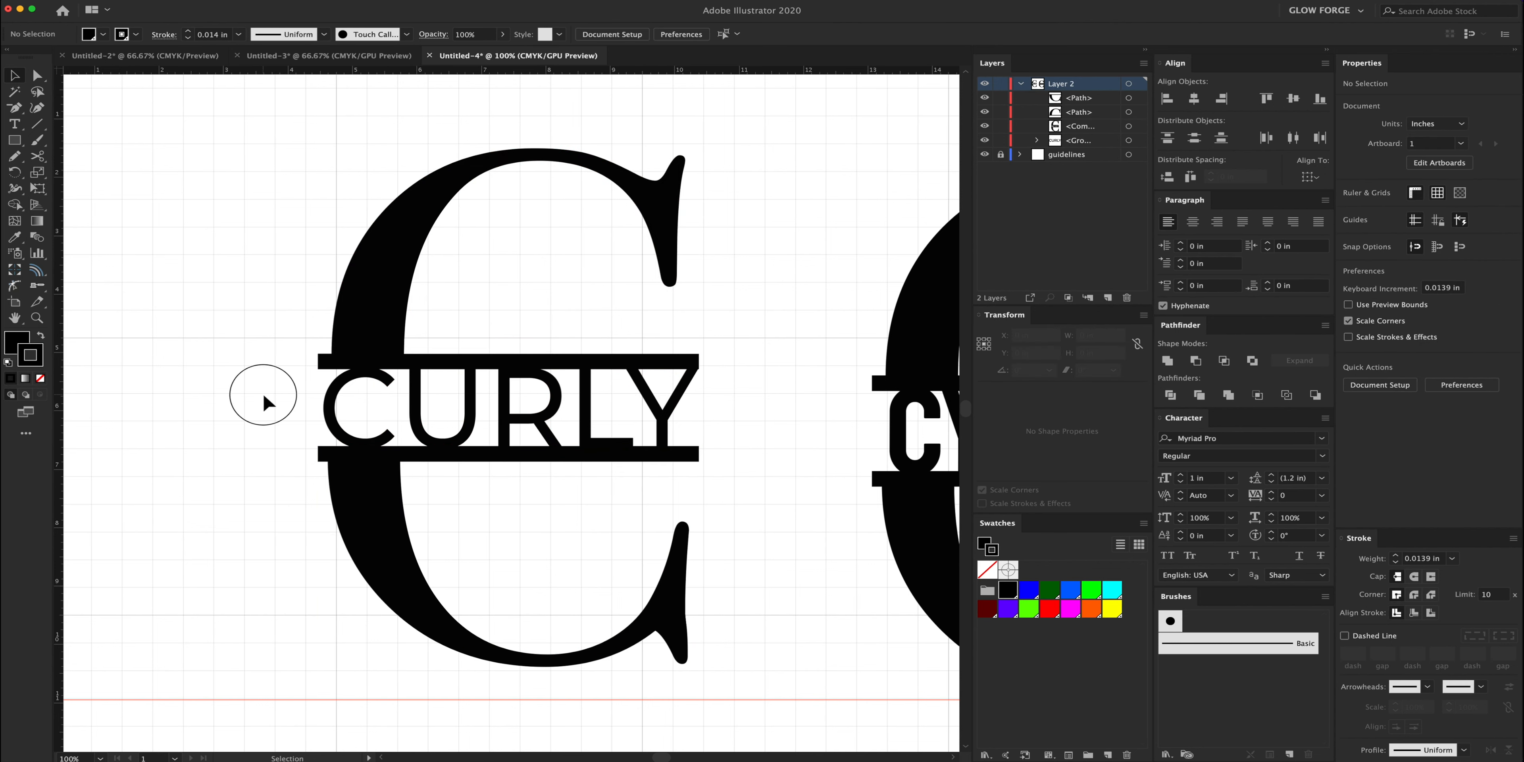
# Open the Offset Path effect for the outlined CURLY group with its preview on, keeping the settings clear of the lettering.
pyautogui.click(691, 414)
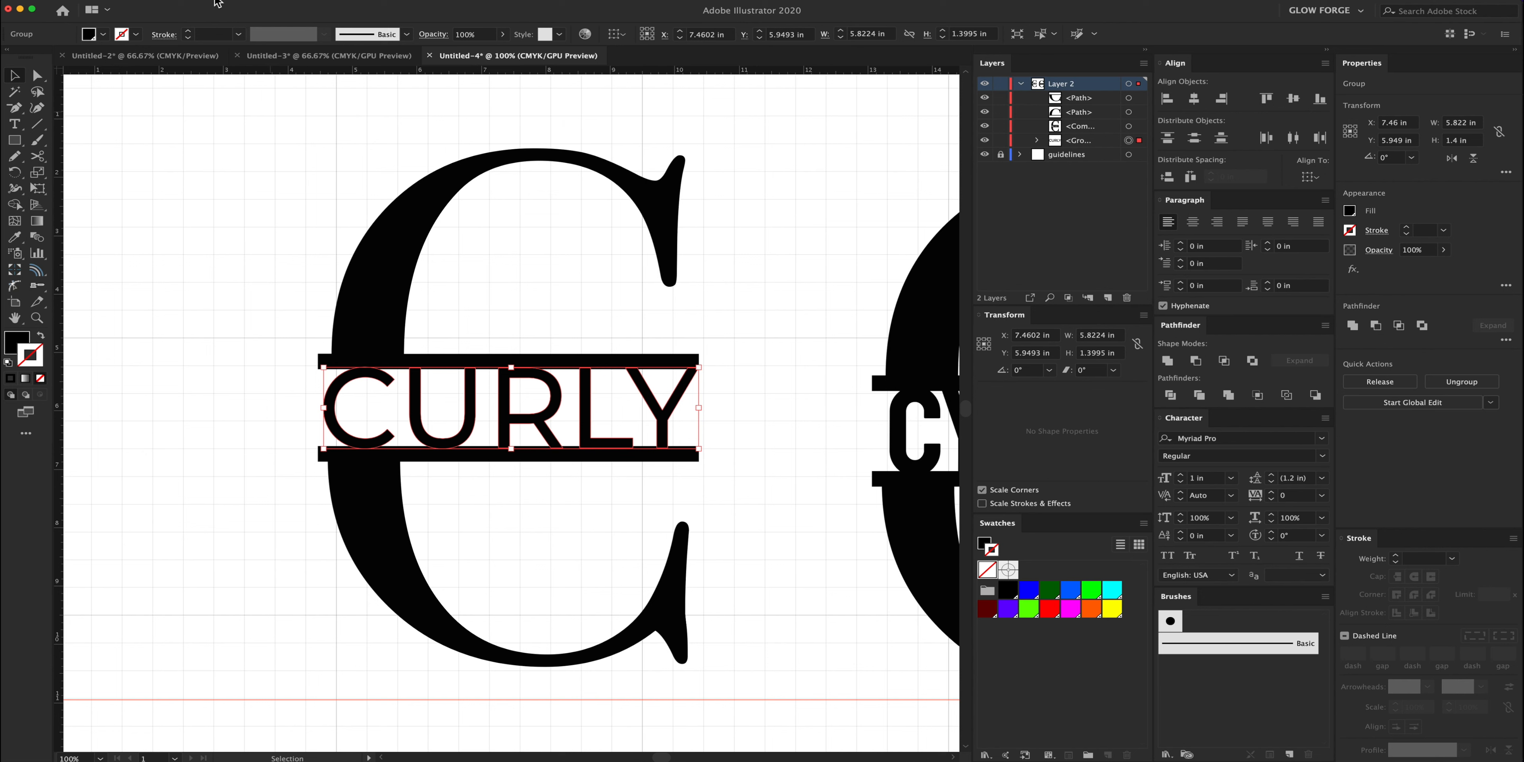
pyautogui.click(213, 3)
pyautogui.moveTo(188, 2)
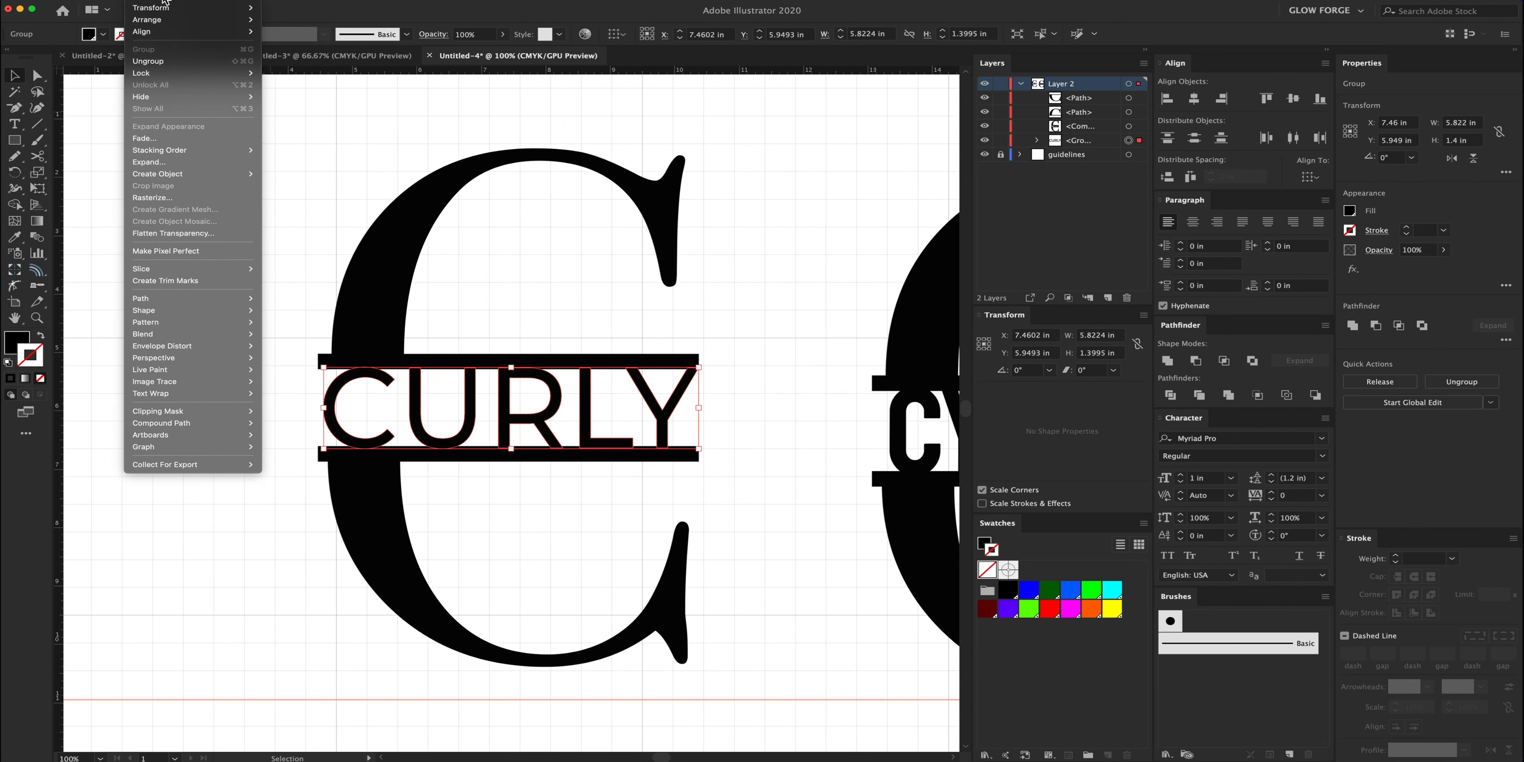
pyautogui.moveTo(215, 299)
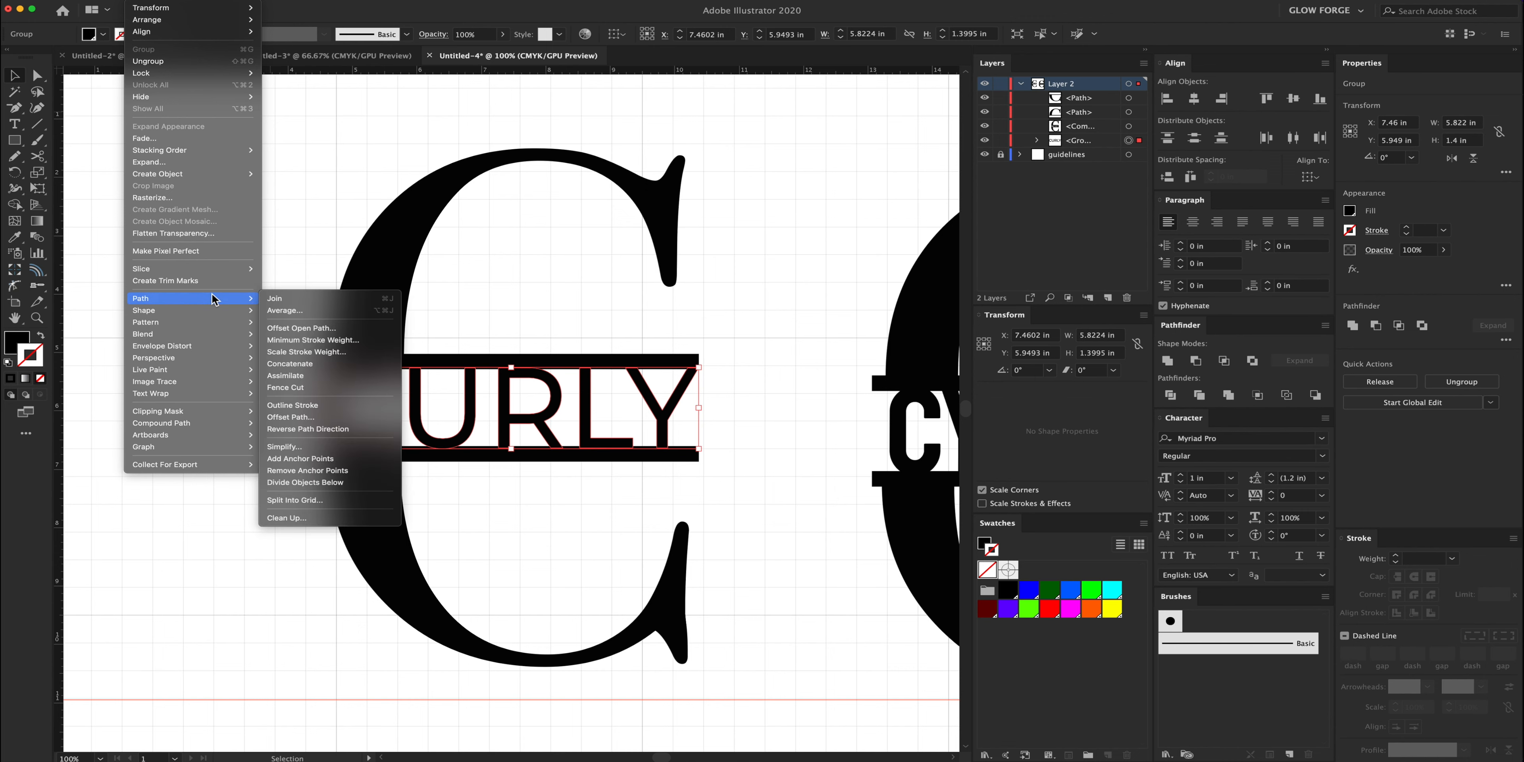
pyautogui.moveTo(280, 2)
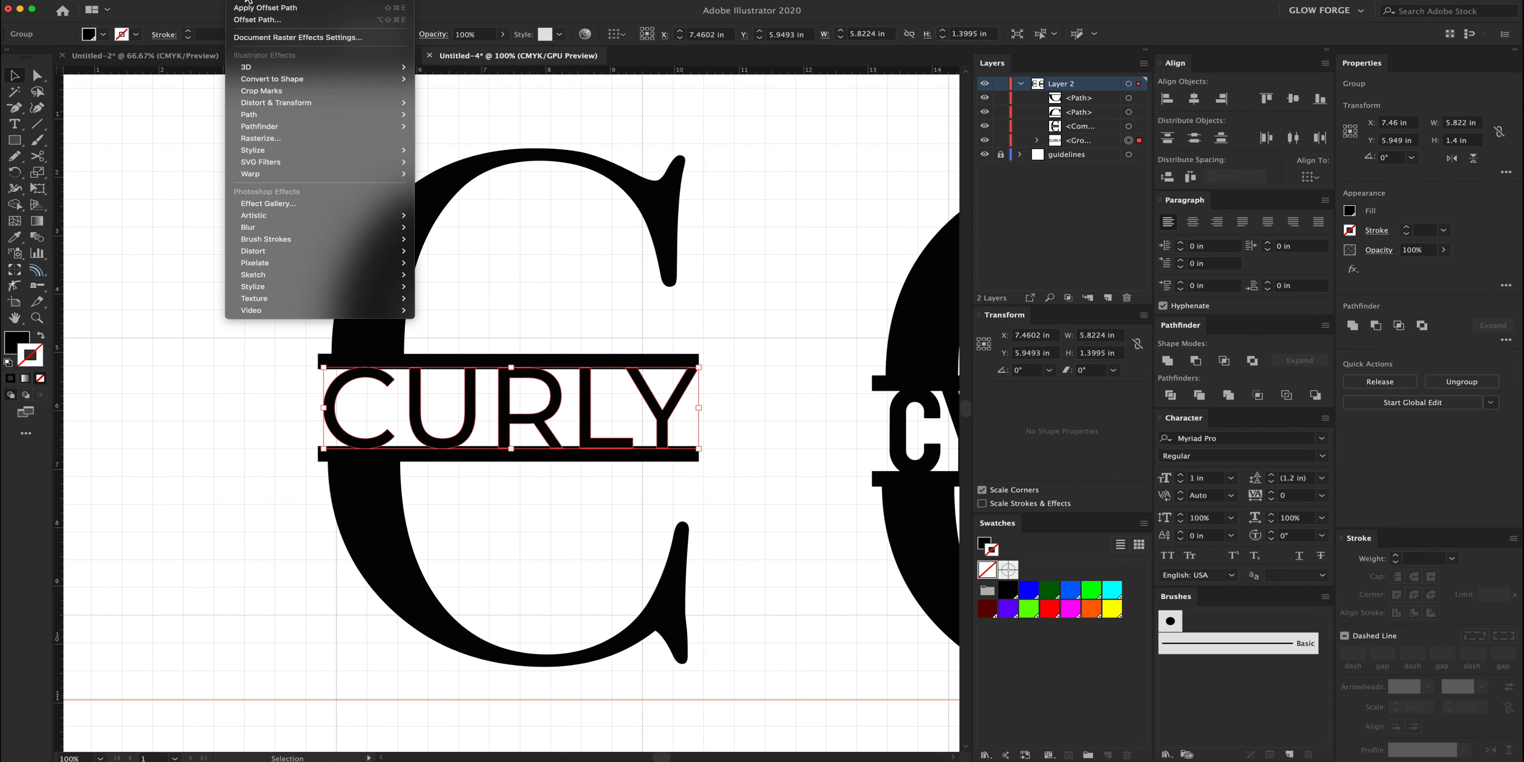
pyautogui.moveTo(260, 116)
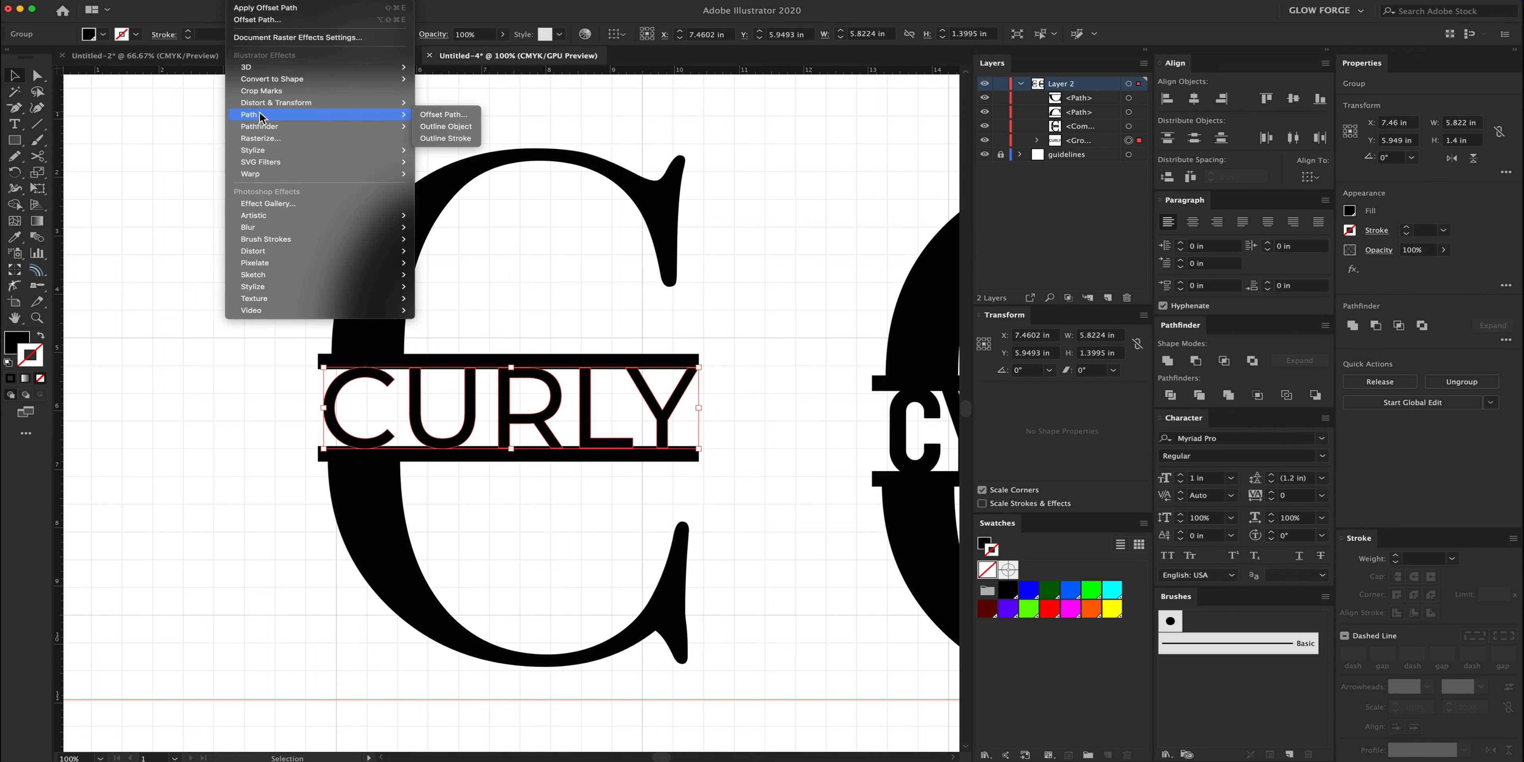
pyautogui.click(459, 115)
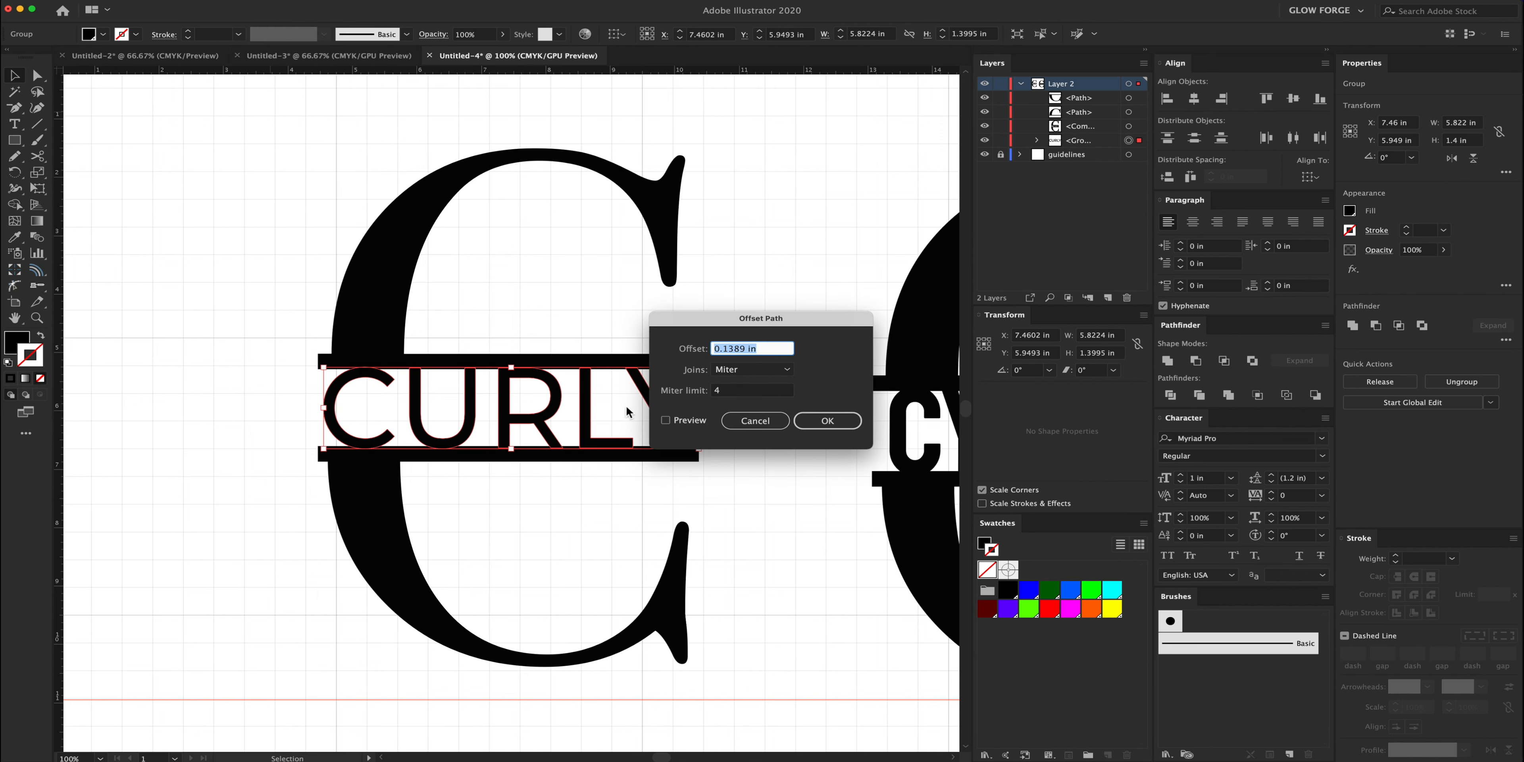
pyautogui.click(666, 419)
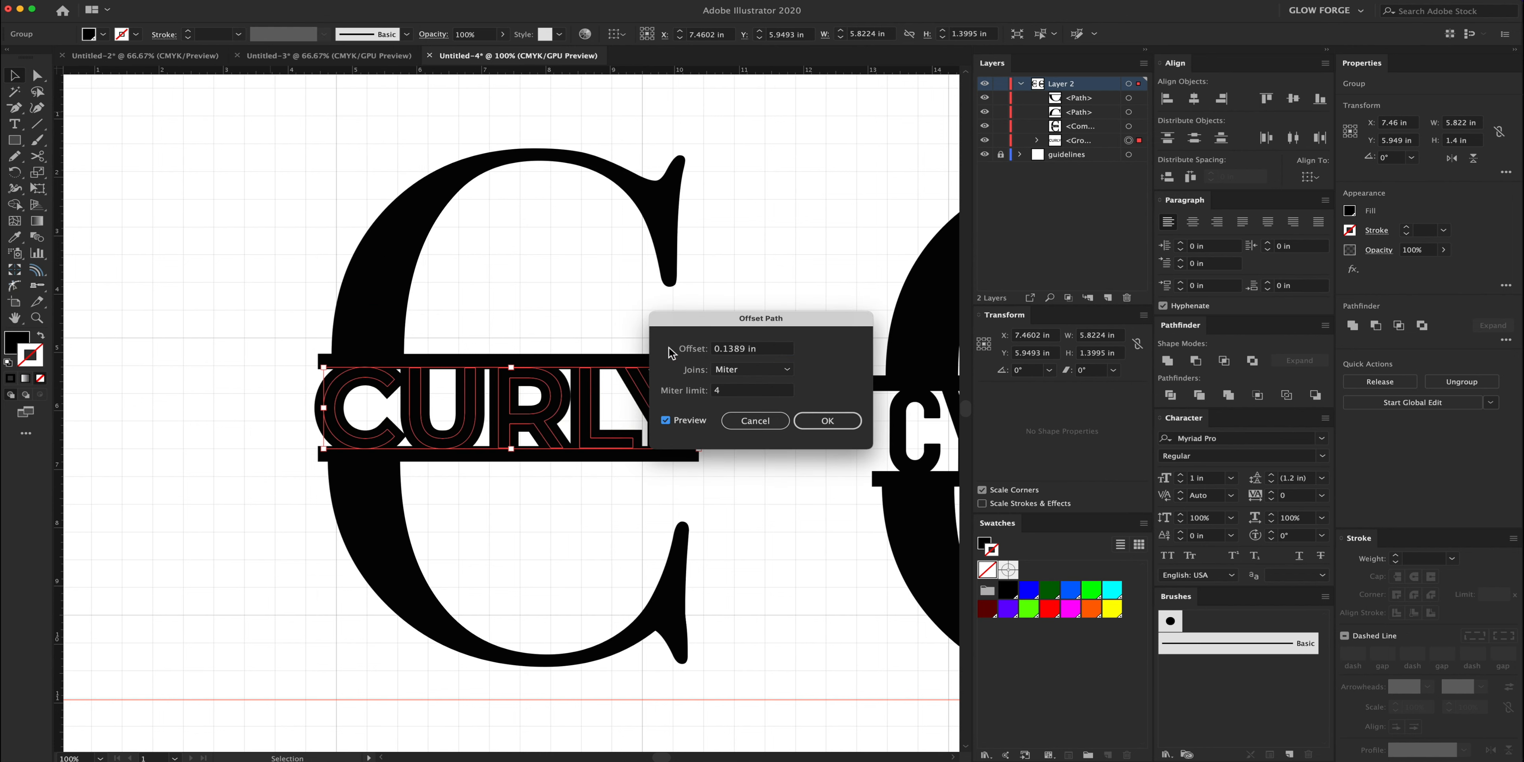
pyautogui.moveTo(689, 324); pyautogui.dragTo(555, 510)
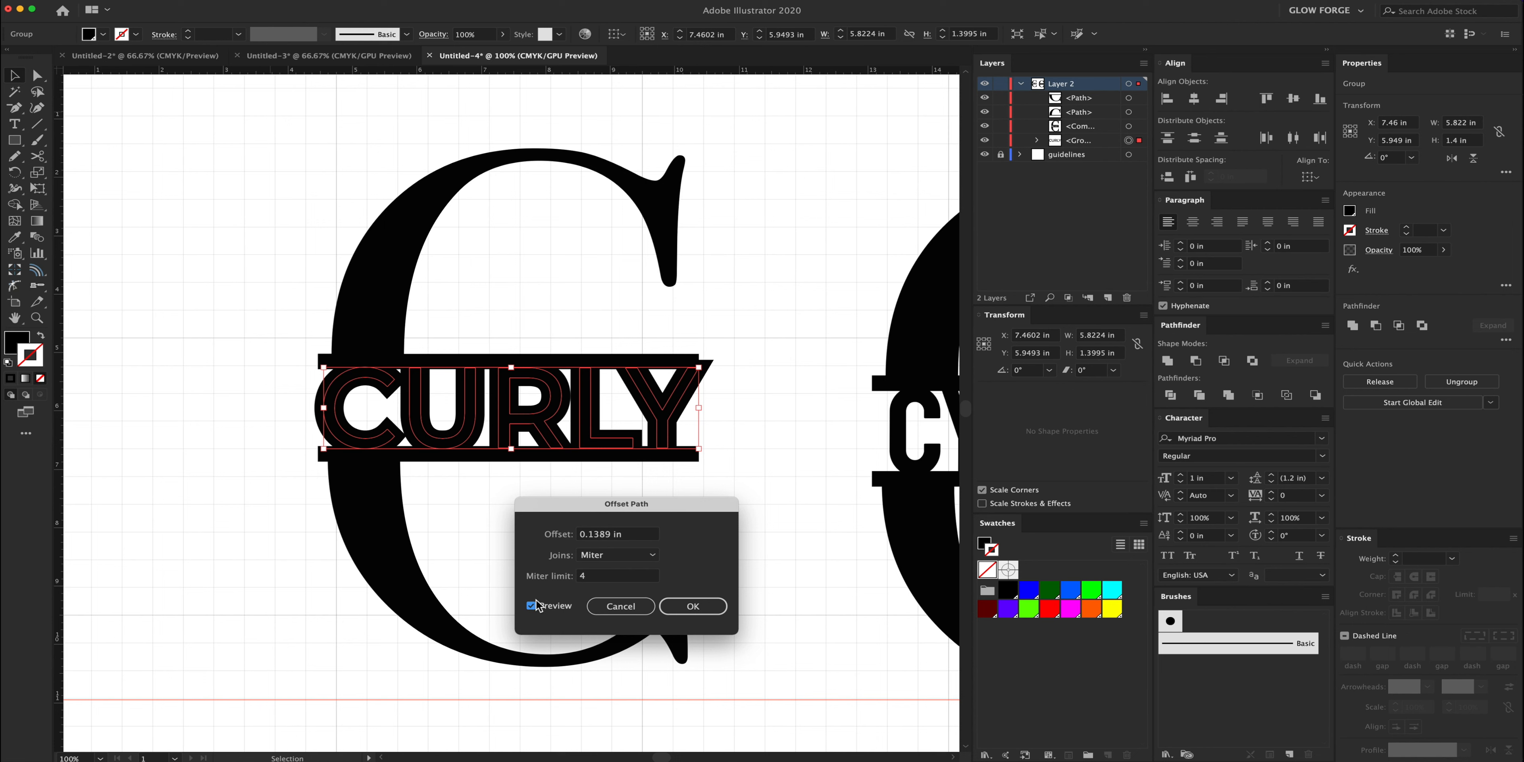
# Preview the offset of the CURLY letters at 0.1 in and at 0.01 in.
pyautogui.click(610, 535)
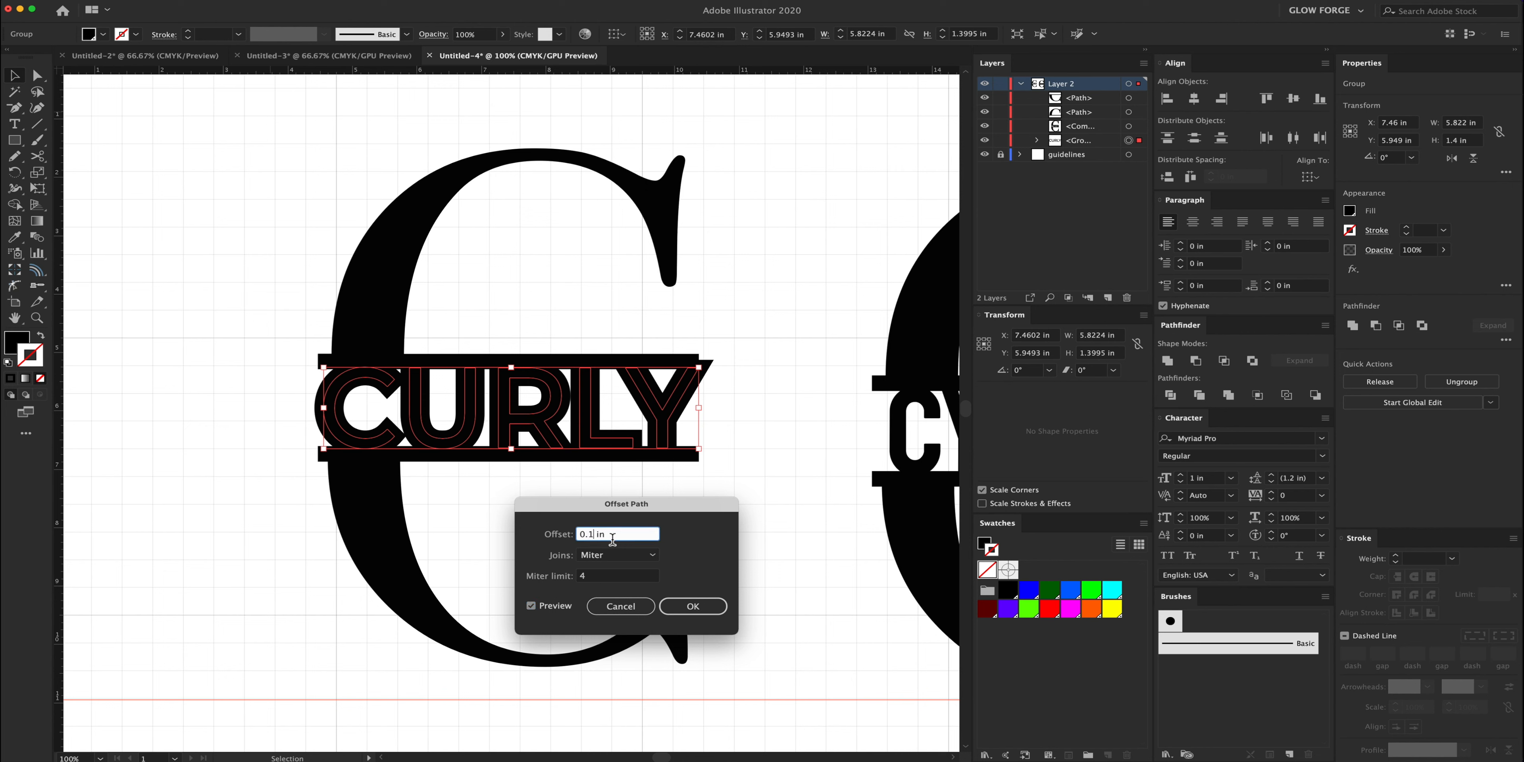
pyautogui.click(530, 605)
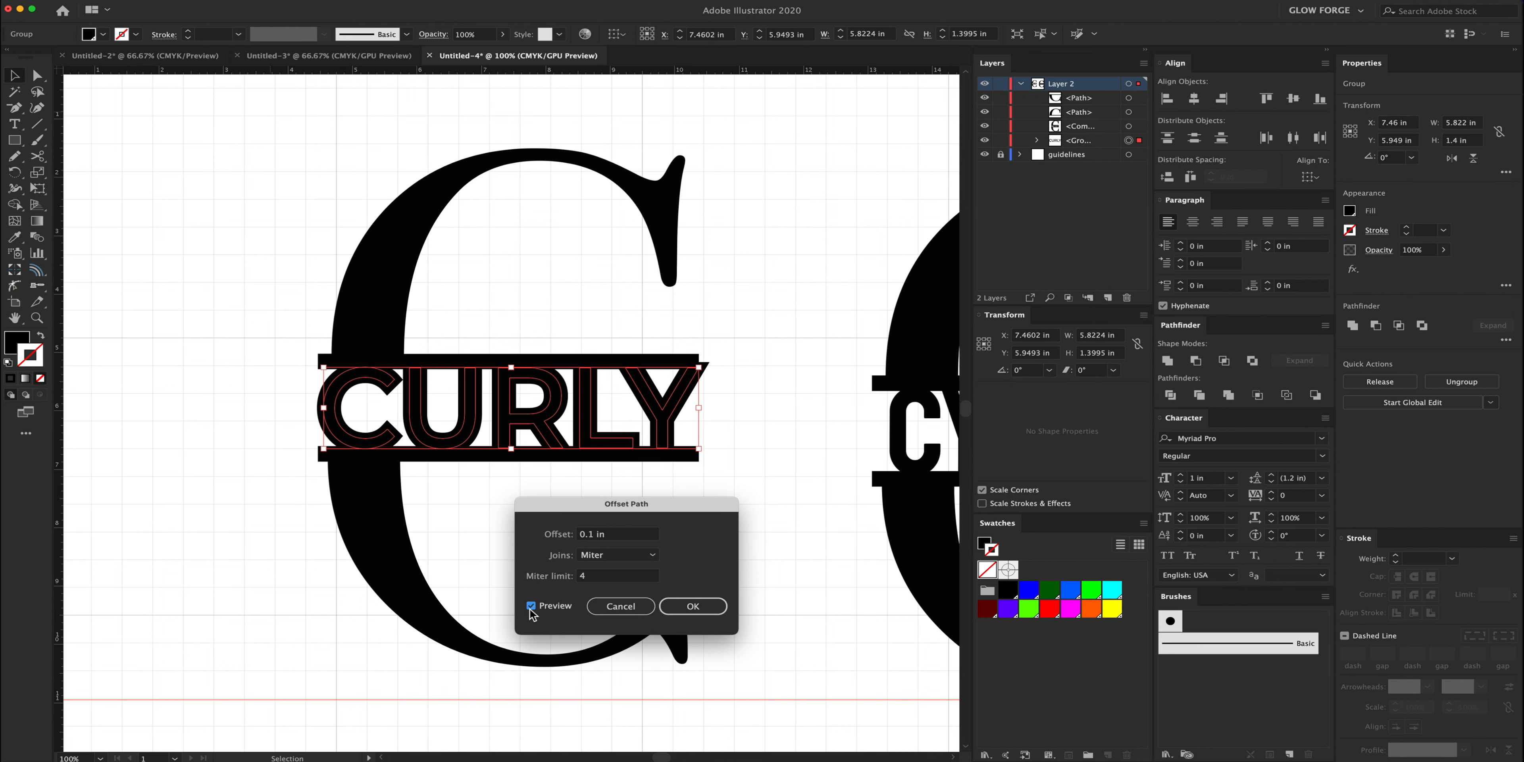
pyautogui.click(531, 606)
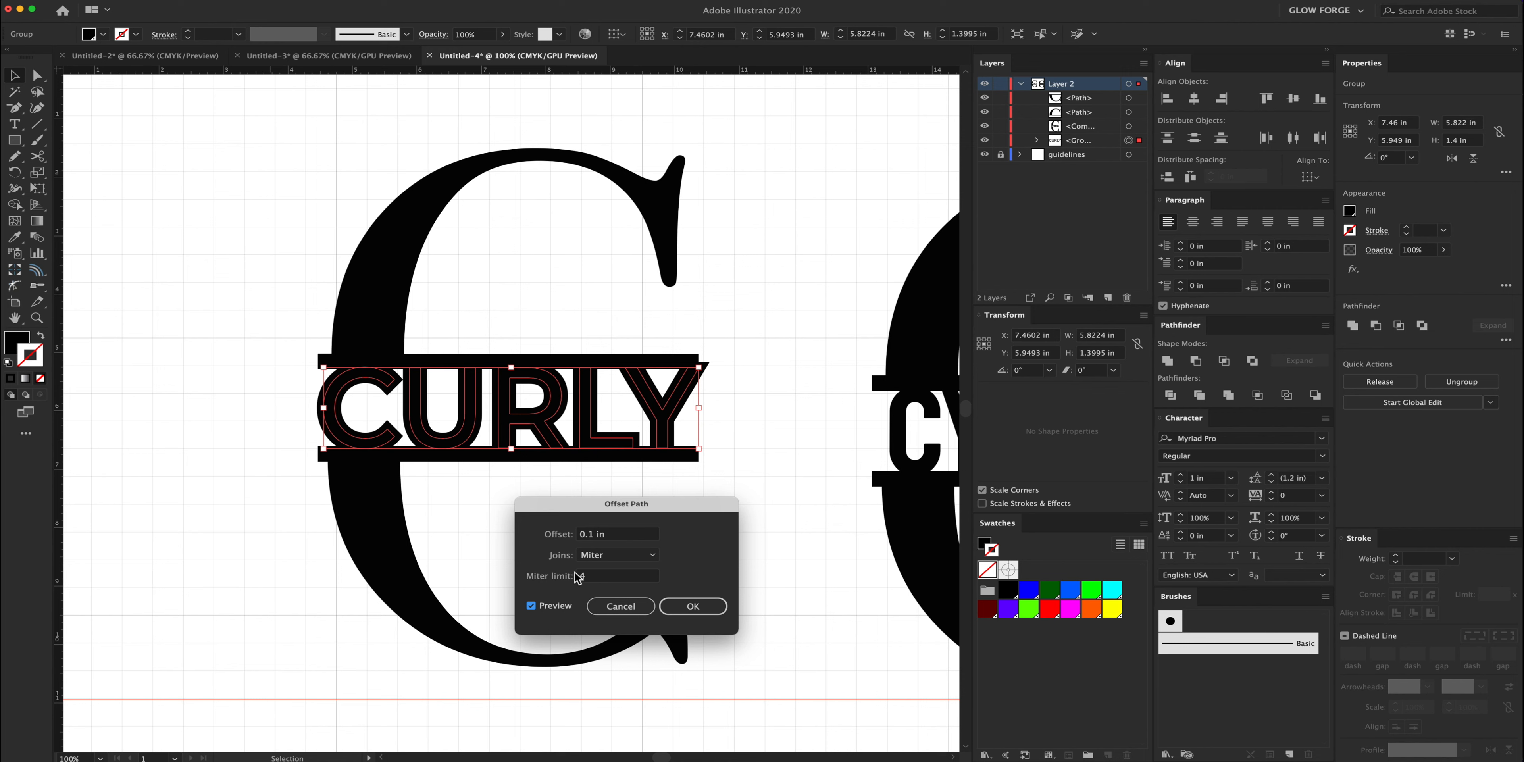
pyautogui.click(592, 535)
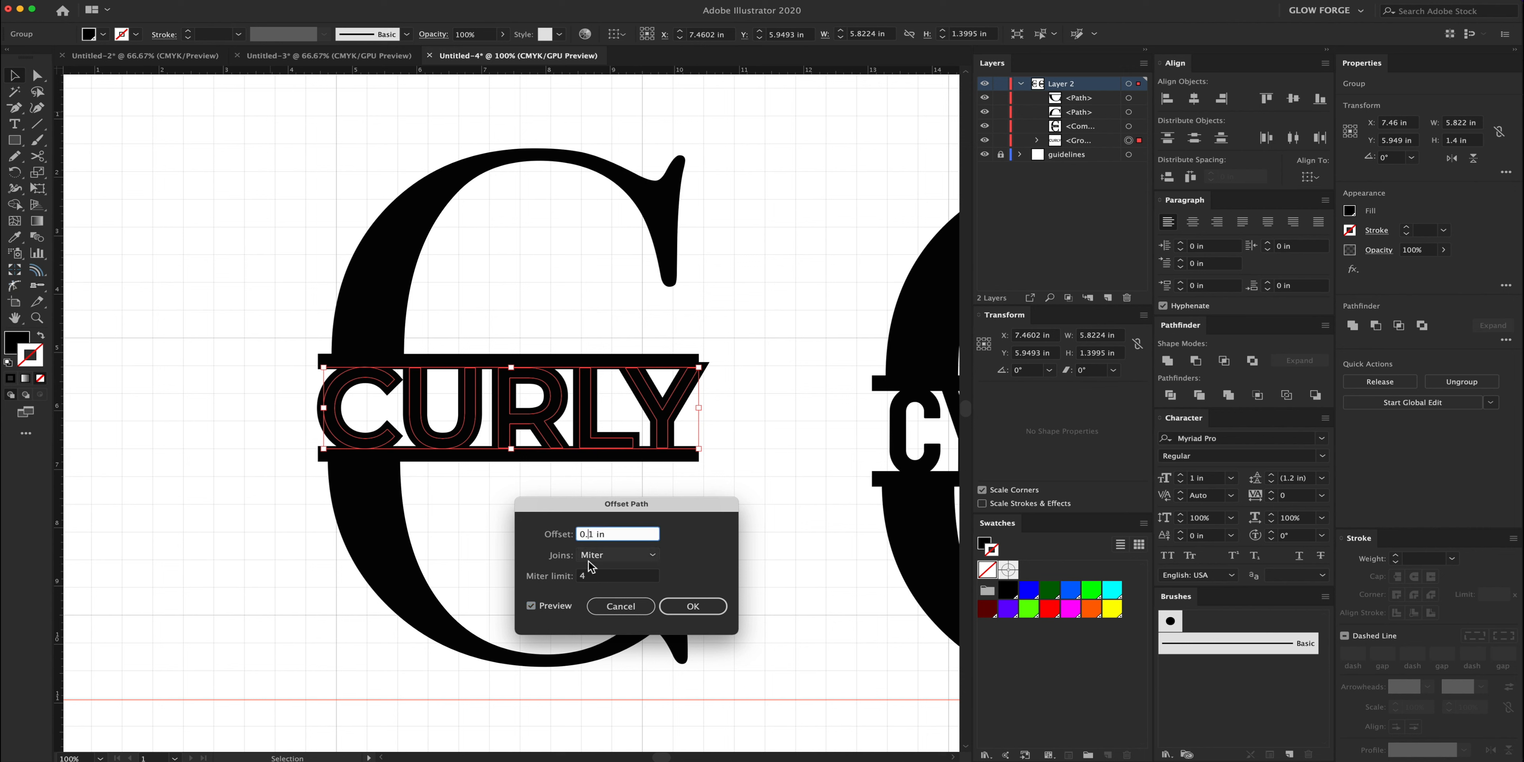
pyautogui.write('0')
pyautogui.click(531, 605)
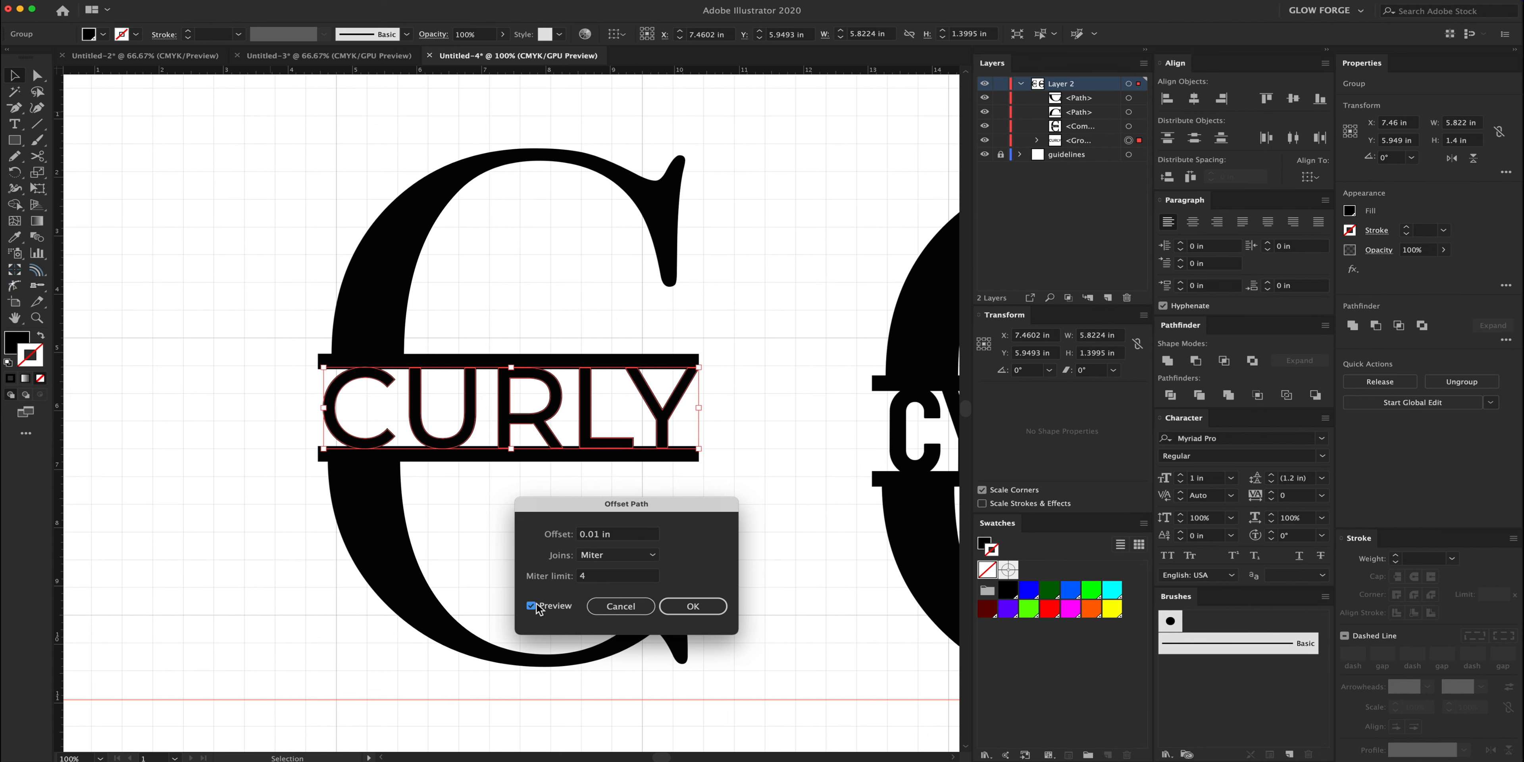
# Set the path offset of the CURLY letters to 0.03 in with Miter joins, preview it and apply the effect.
pyautogui.click(594, 534)
pyautogui.doubleClick(599, 535)
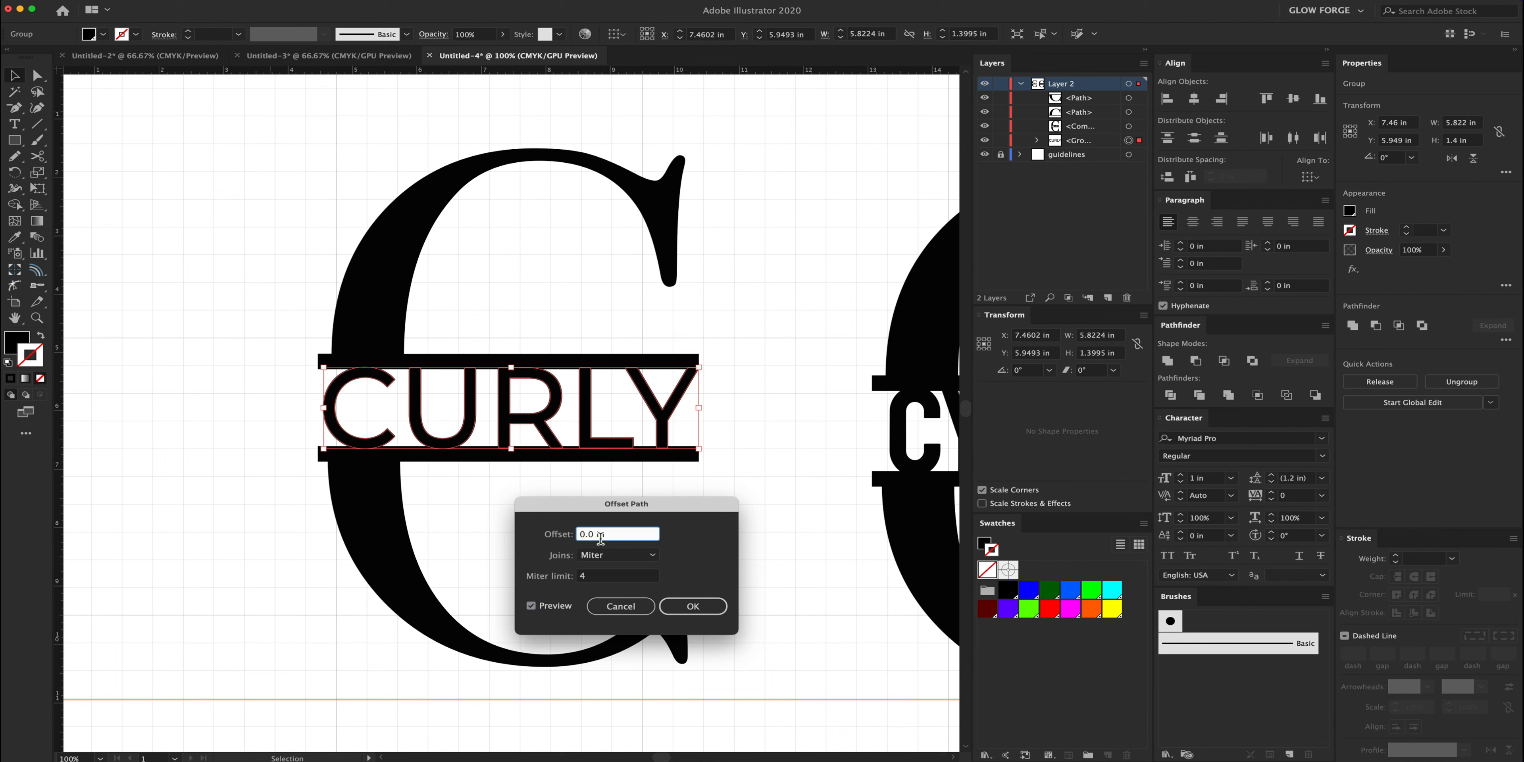
pyautogui.click(536, 609)
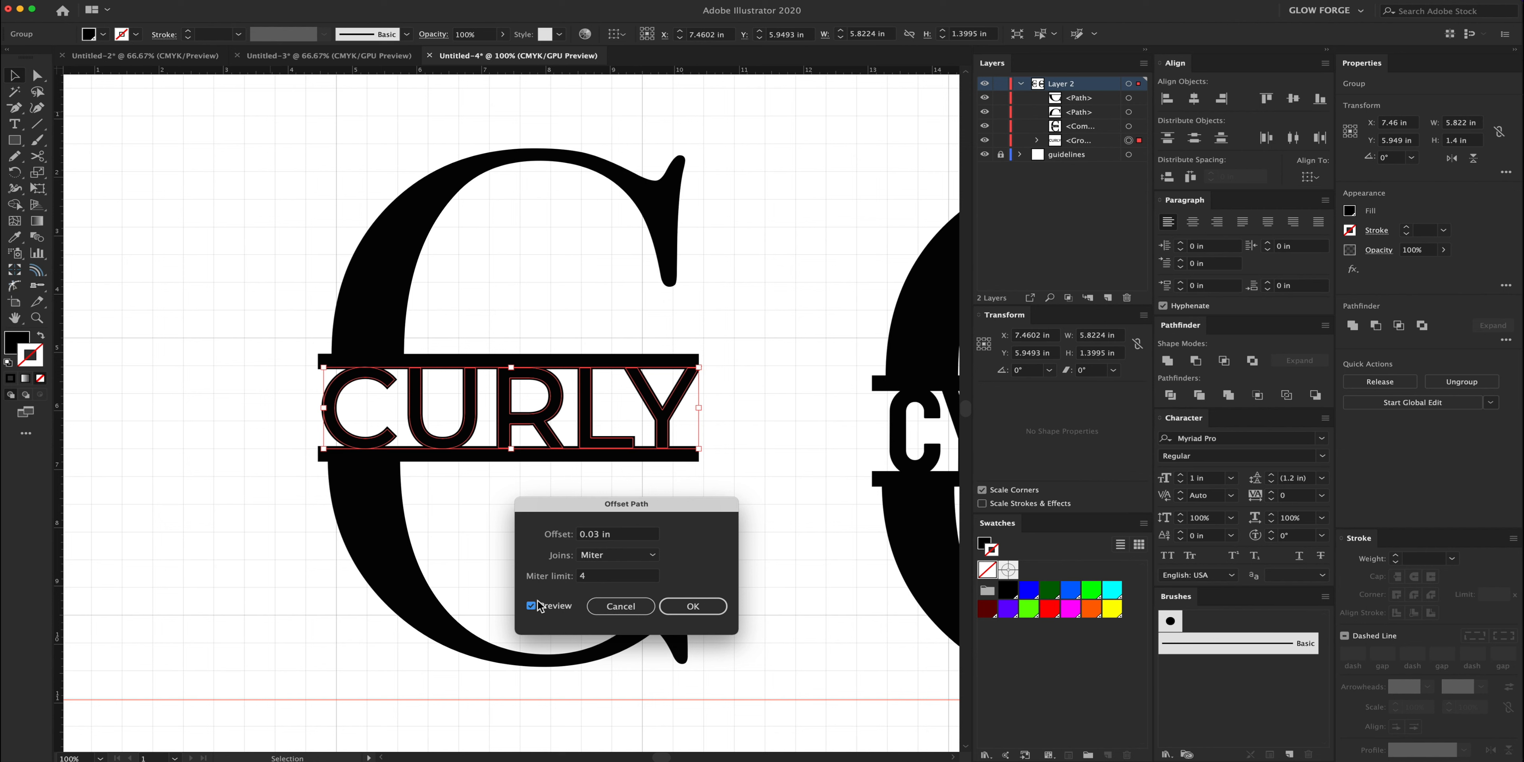
pyautogui.click(693, 606)
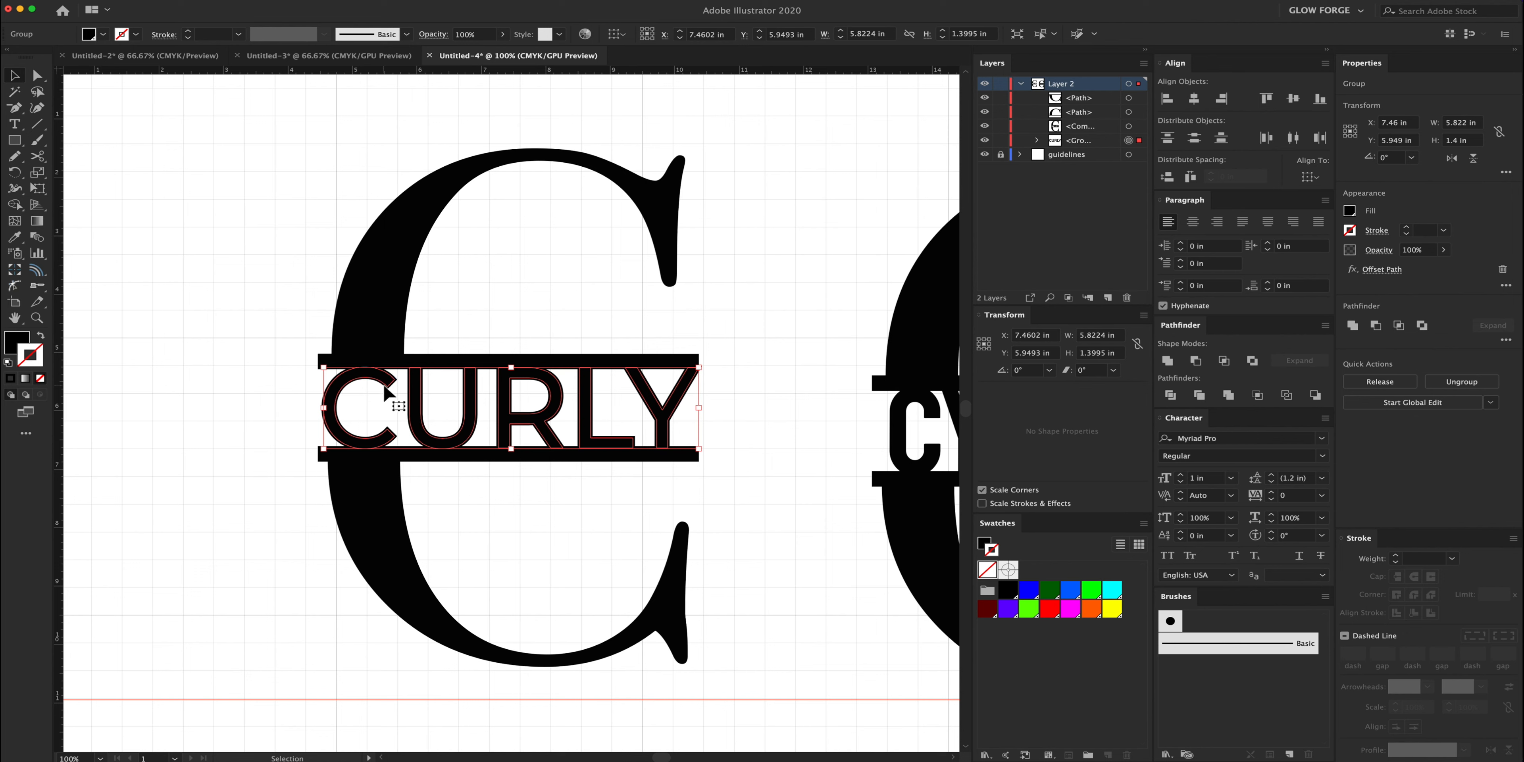
# Expand the appearance of the CURLY group so its Offset Path effect becomes actual outlines, and deselect it.
pyautogui.click(144, 6)
pyautogui.click(183, 140)
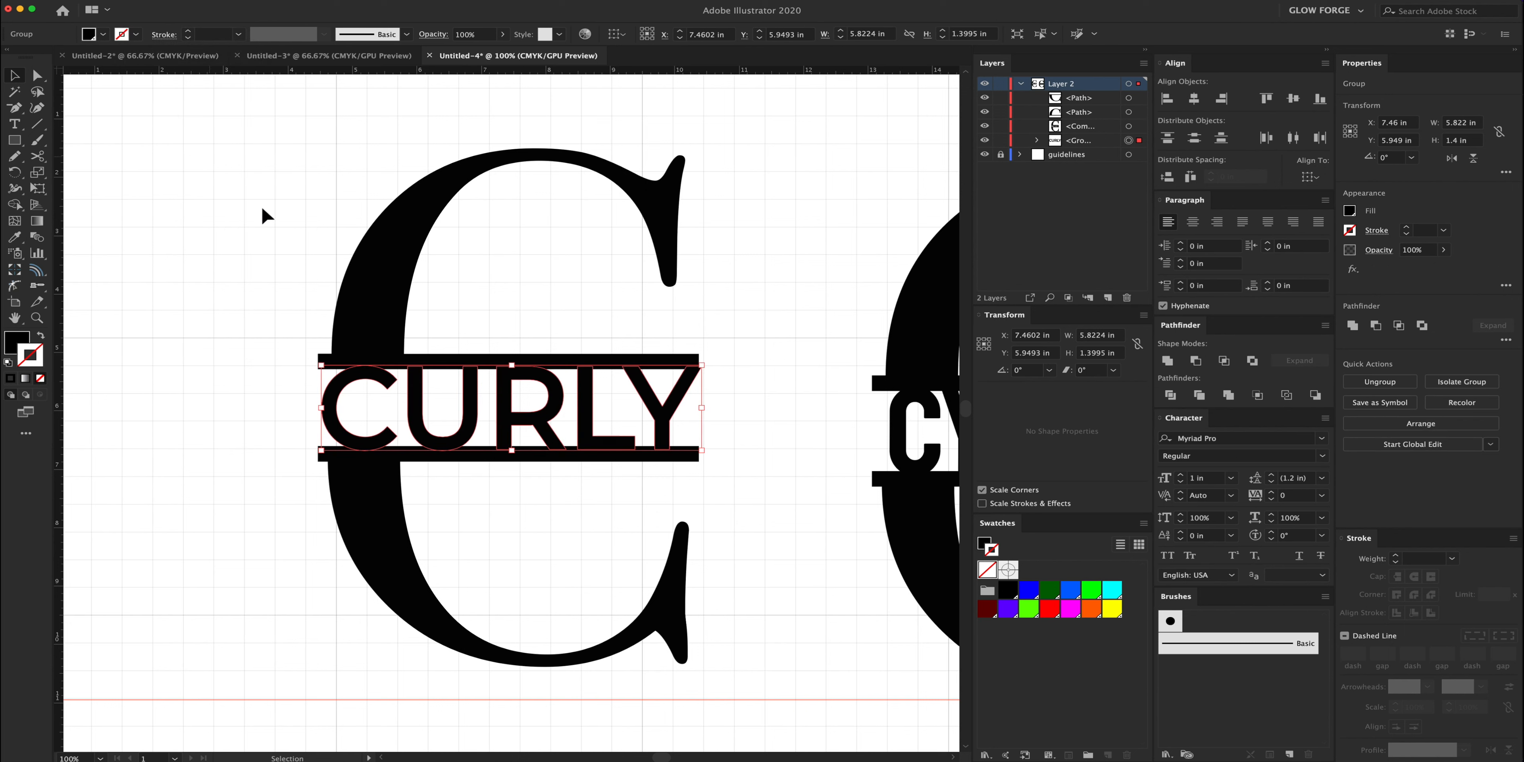
pyautogui.click(730, 414)
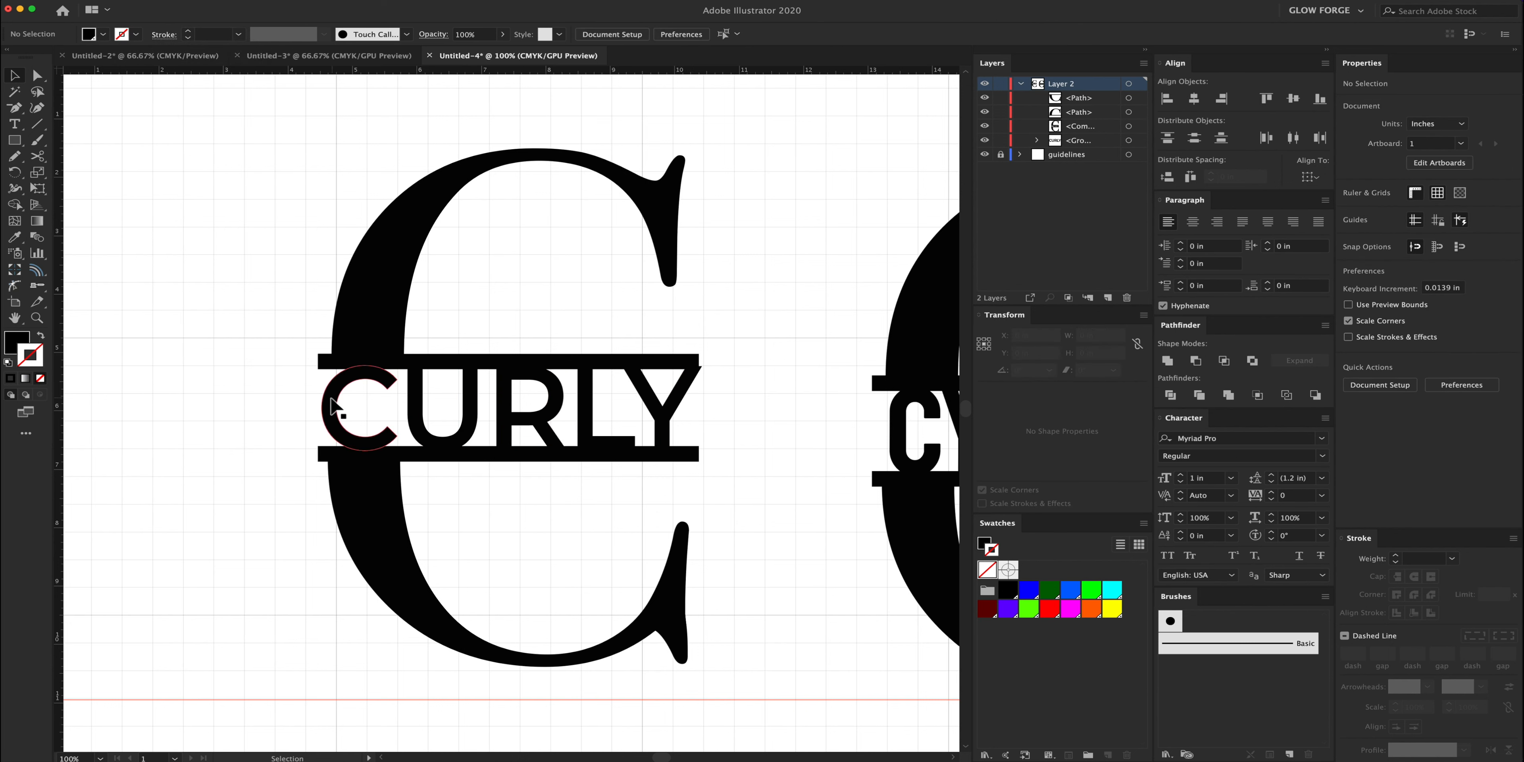
pyautogui.click(293, 401)
pyautogui.click(311, 392)
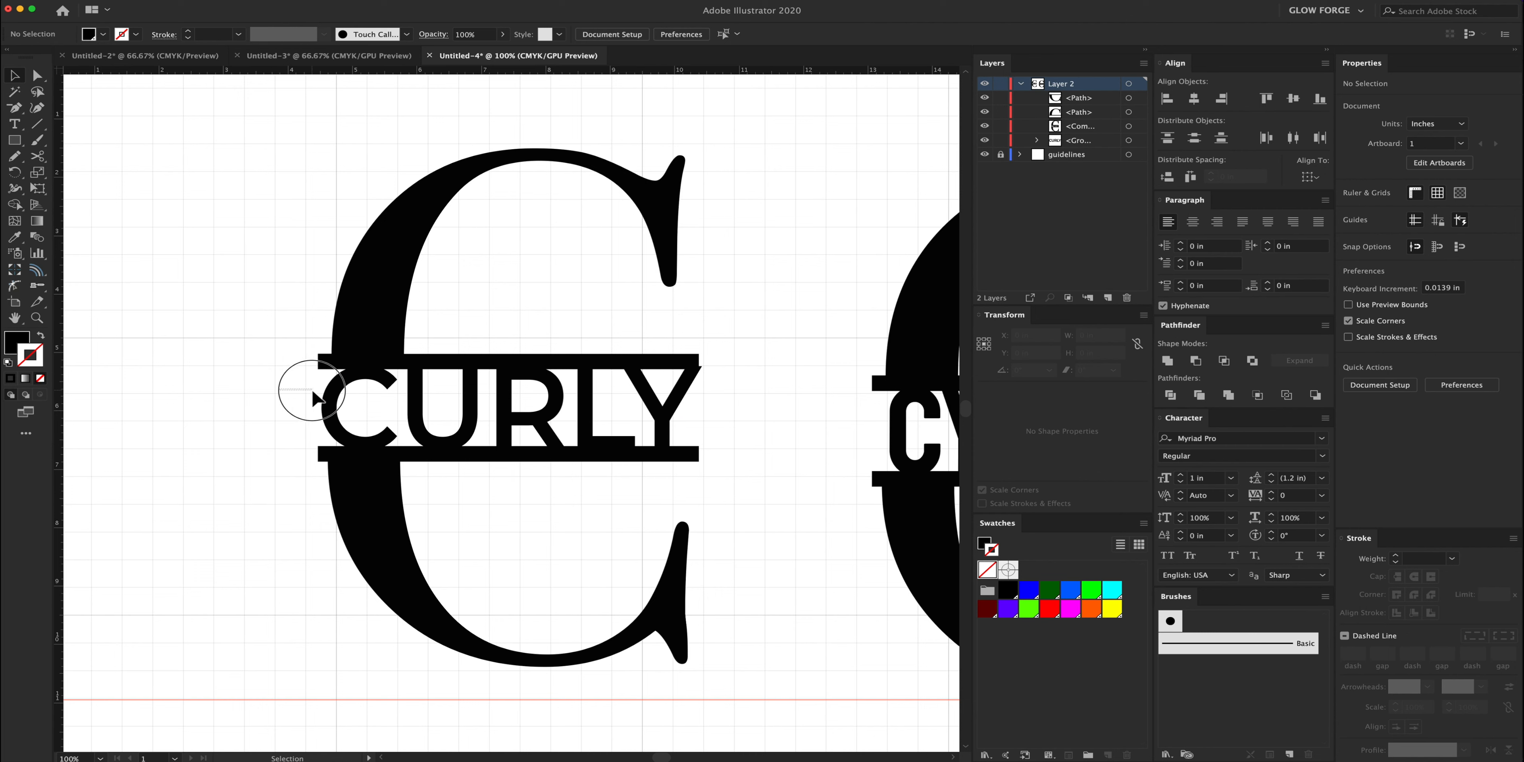
pyautogui.moveTo(276, 325); pyautogui.dragTo(739, 503)
pyautogui.click(737, 498)
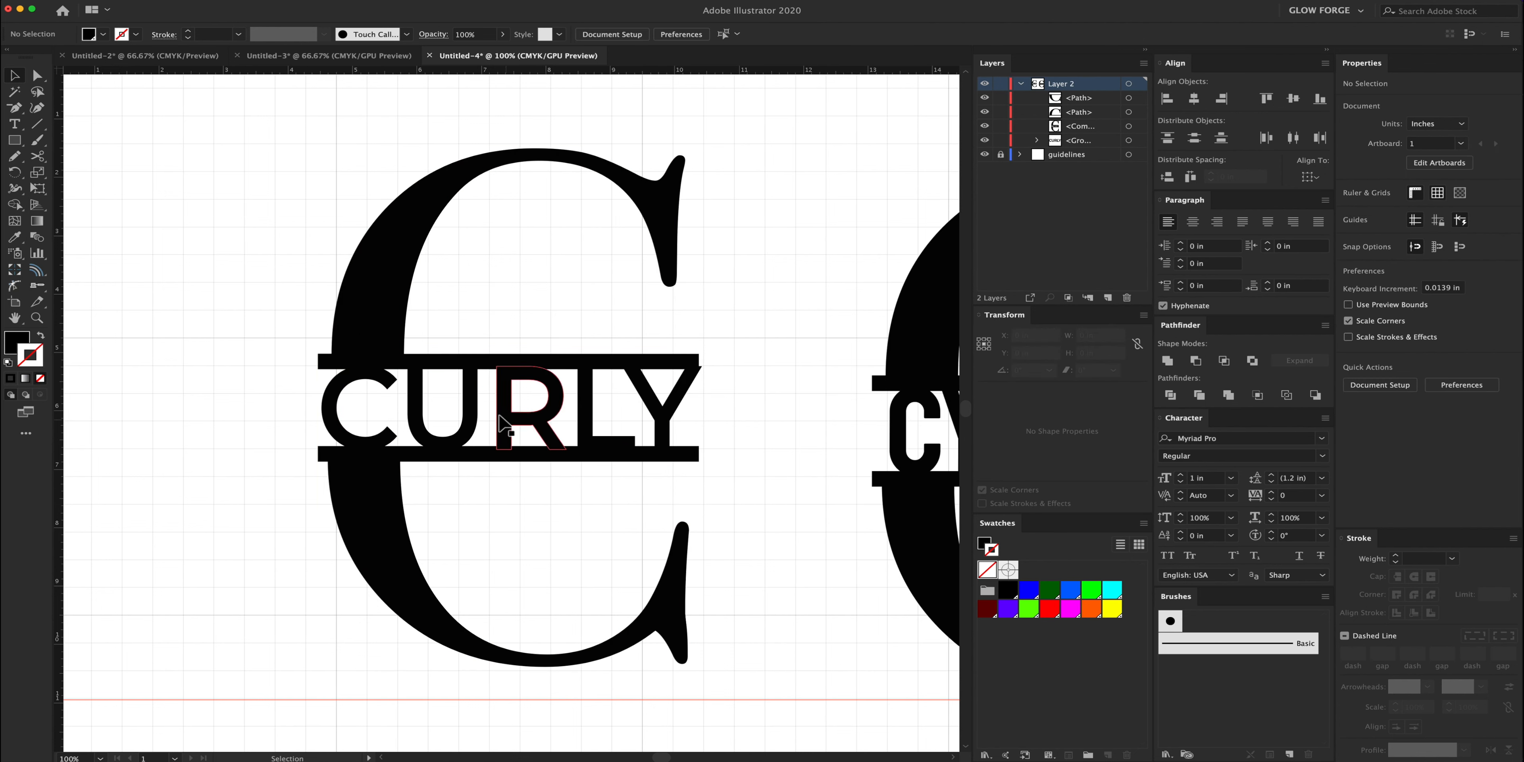
# Narrow the expanded CURLY lettering slightly so the Y stays within the ends of the bars, and deselect it.
pyautogui.click(698, 405)
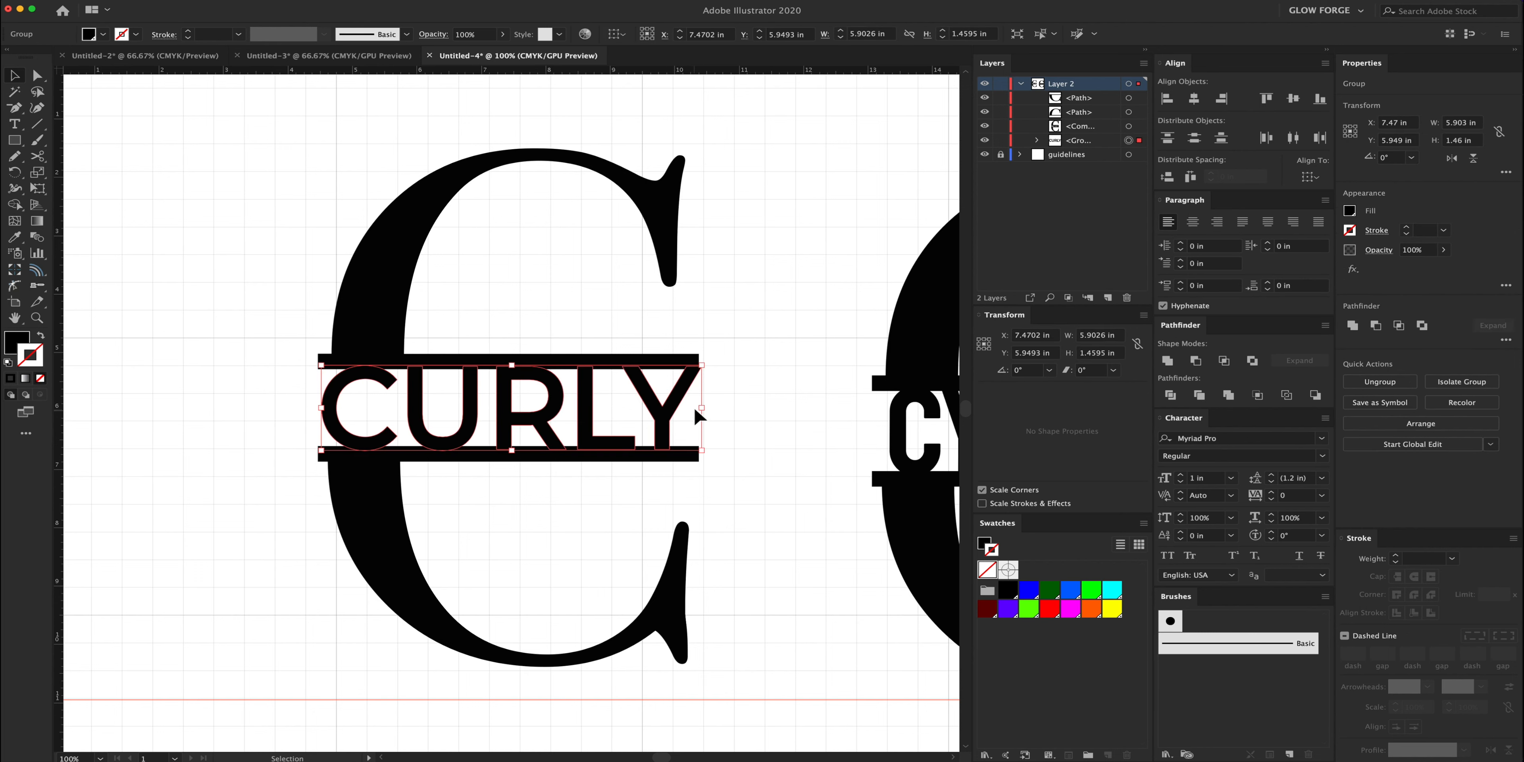
pyautogui.moveTo(704, 410); pyautogui.dragTo(701, 411)
pyautogui.click(739, 394)
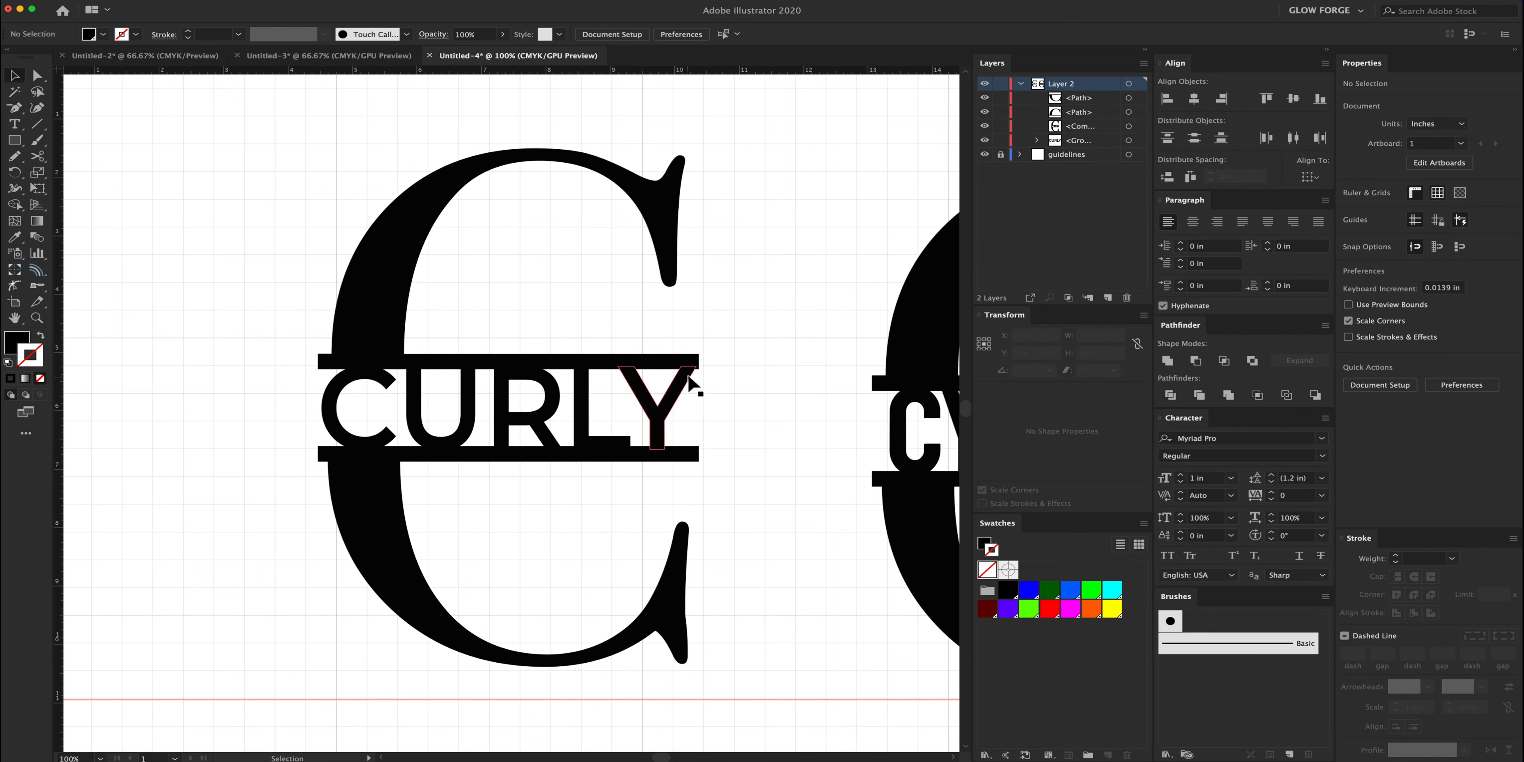
# Unite the CURLY lettering with the upper and lower barred C halves into one shape, and deselect it.
pyautogui.moveTo(315, 370); pyautogui.dragTo(714, 504)
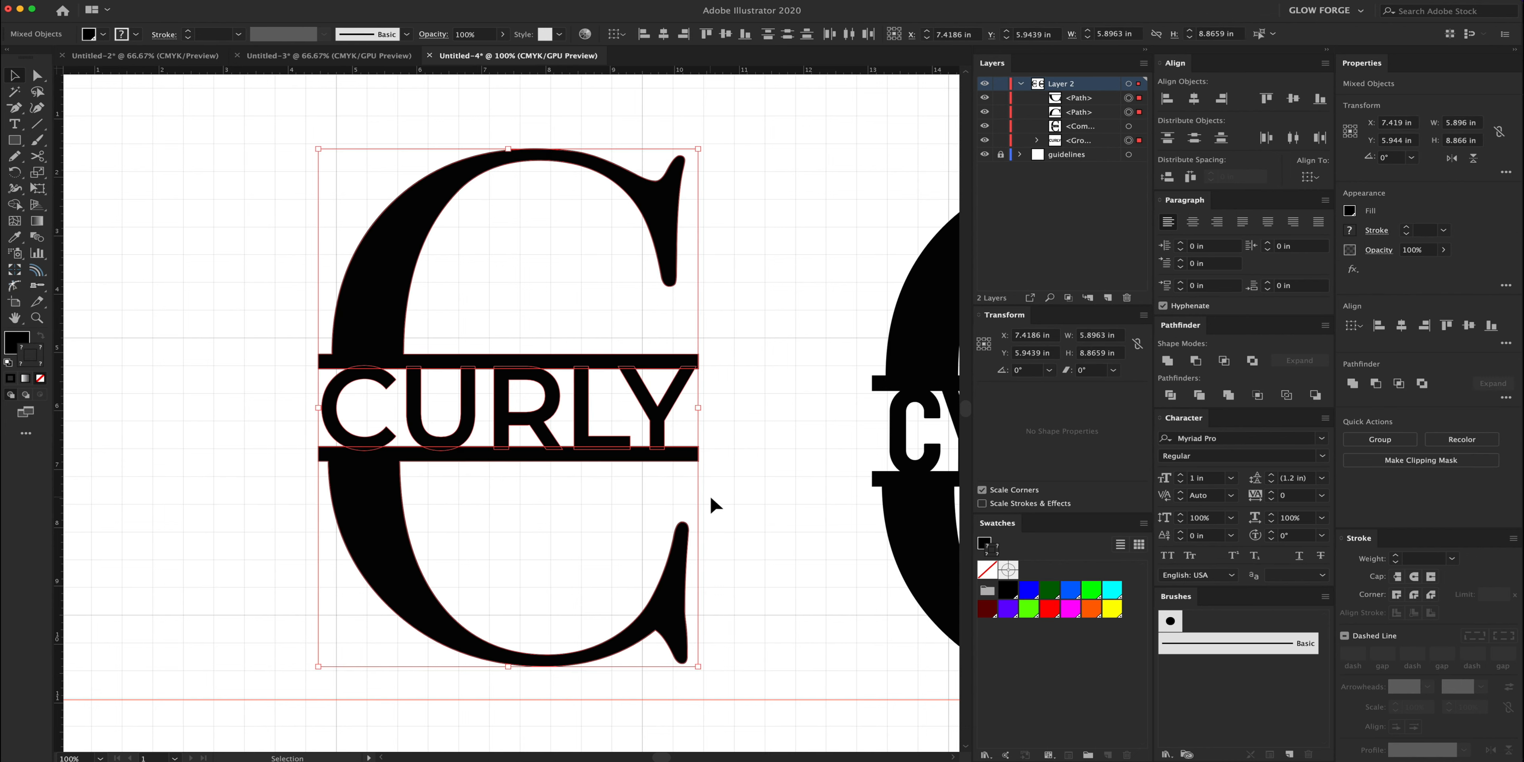
pyautogui.click(1353, 384)
pyautogui.click(197, 471)
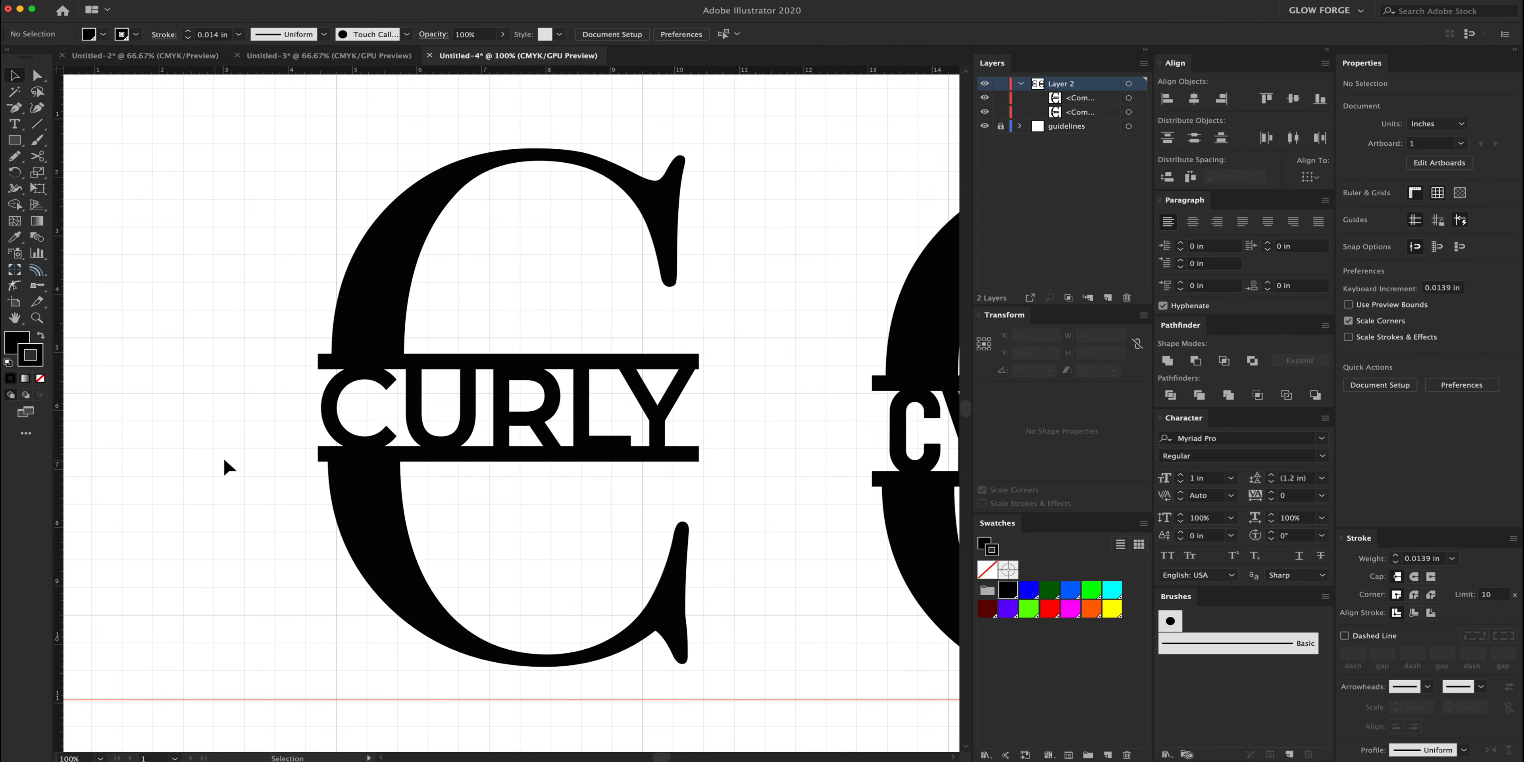
# Move the CURLY monogram toward the artboard's left edge and place the CYNTHIA monogram close beside it at about the same height.
pyautogui.press('super+minus')
pyautogui.hscroll(3, 255, 468)
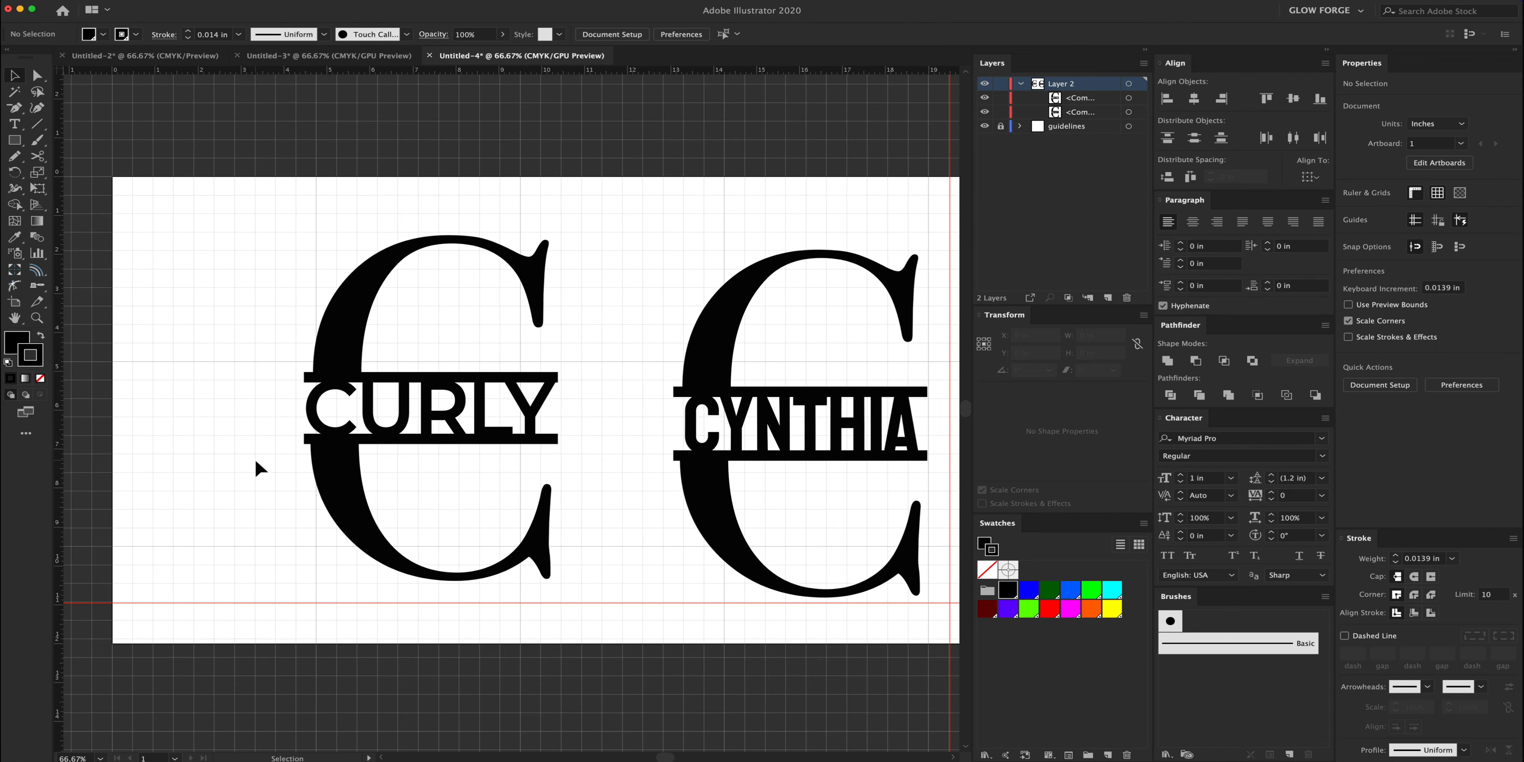
pyautogui.moveTo(349, 399); pyautogui.dragTo(275, 398)
pyautogui.click(717, 393)
pyautogui.moveTo(718, 393); pyautogui.dragTo(580, 379)
pyautogui.click(512, 350)
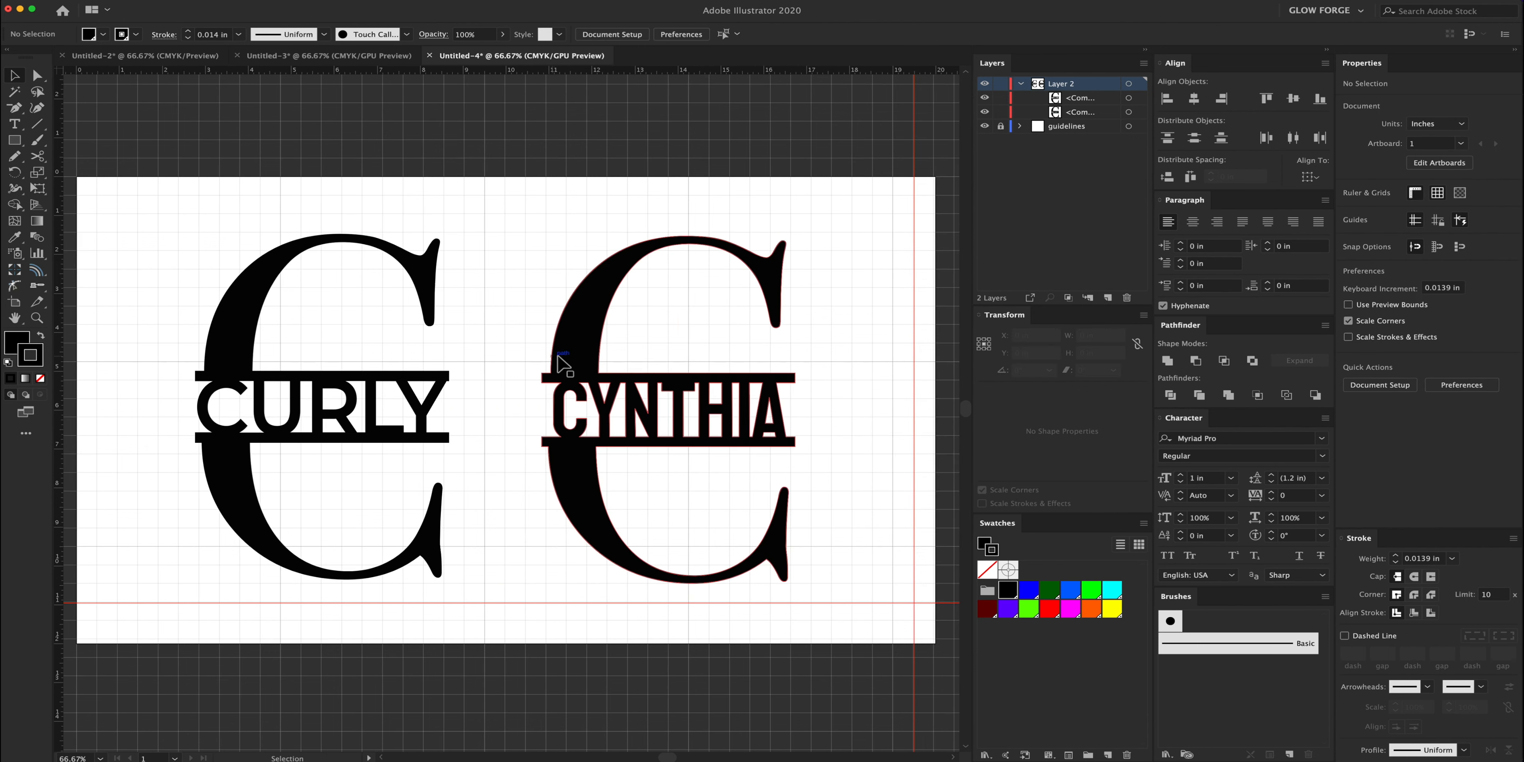
pyautogui.moveTo(559, 356); pyautogui.dragTo(512, 350)
pyautogui.click(474, 354)
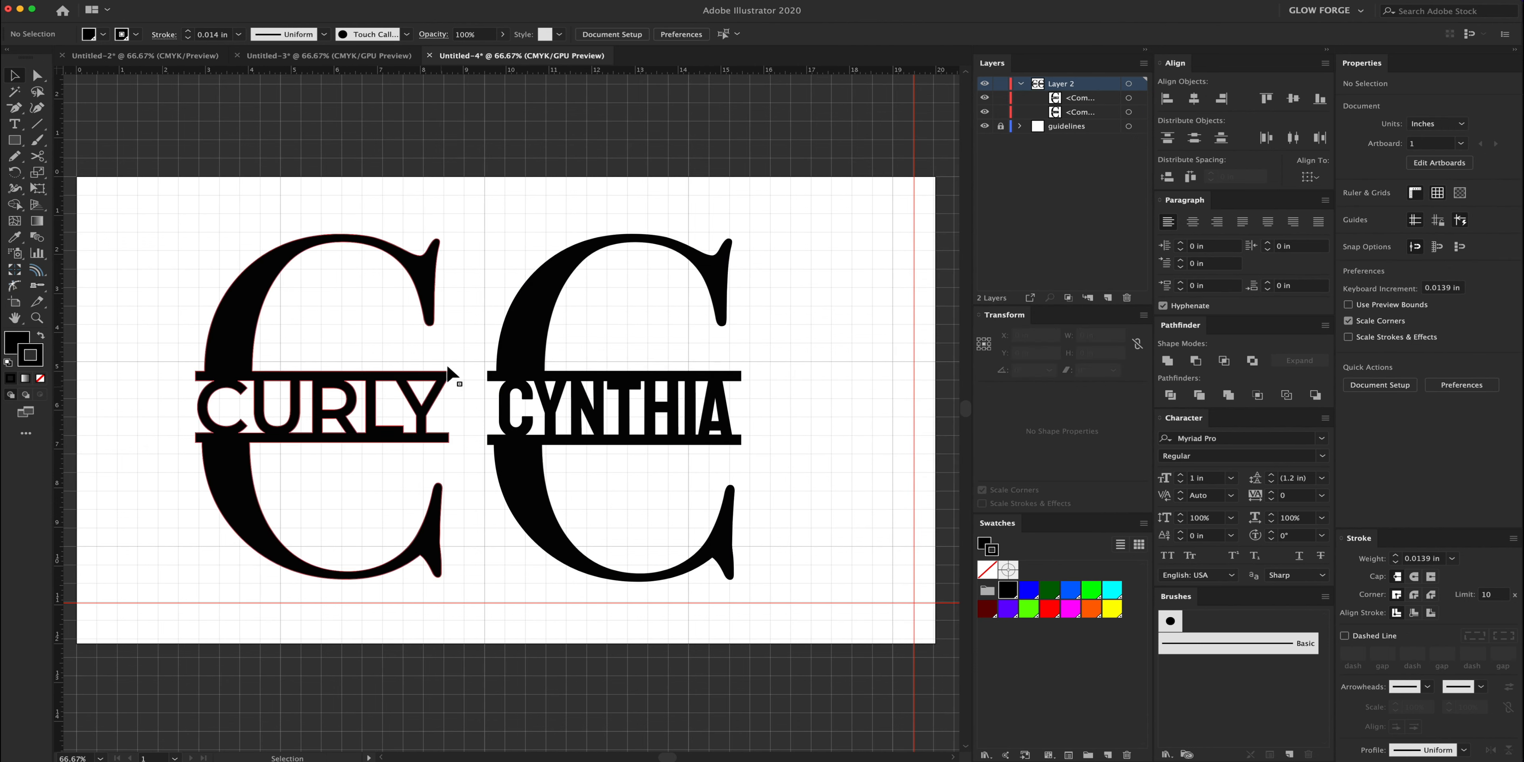
# Export the artwork with both monograms as CURLY.svg into the Monogram Ornament Letters EPS File folder.
pyautogui.click(103, 9)
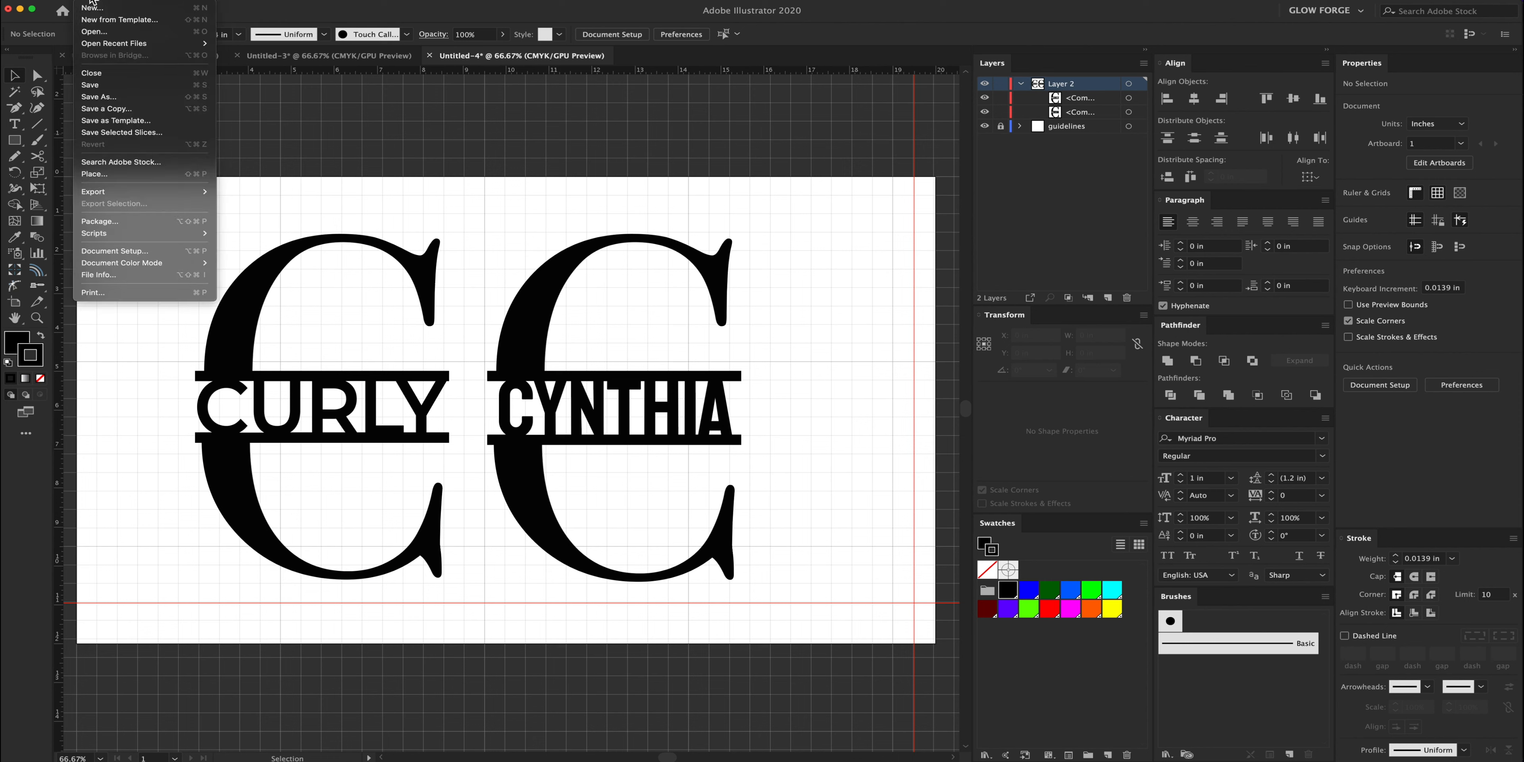
pyautogui.moveTo(169, 196)
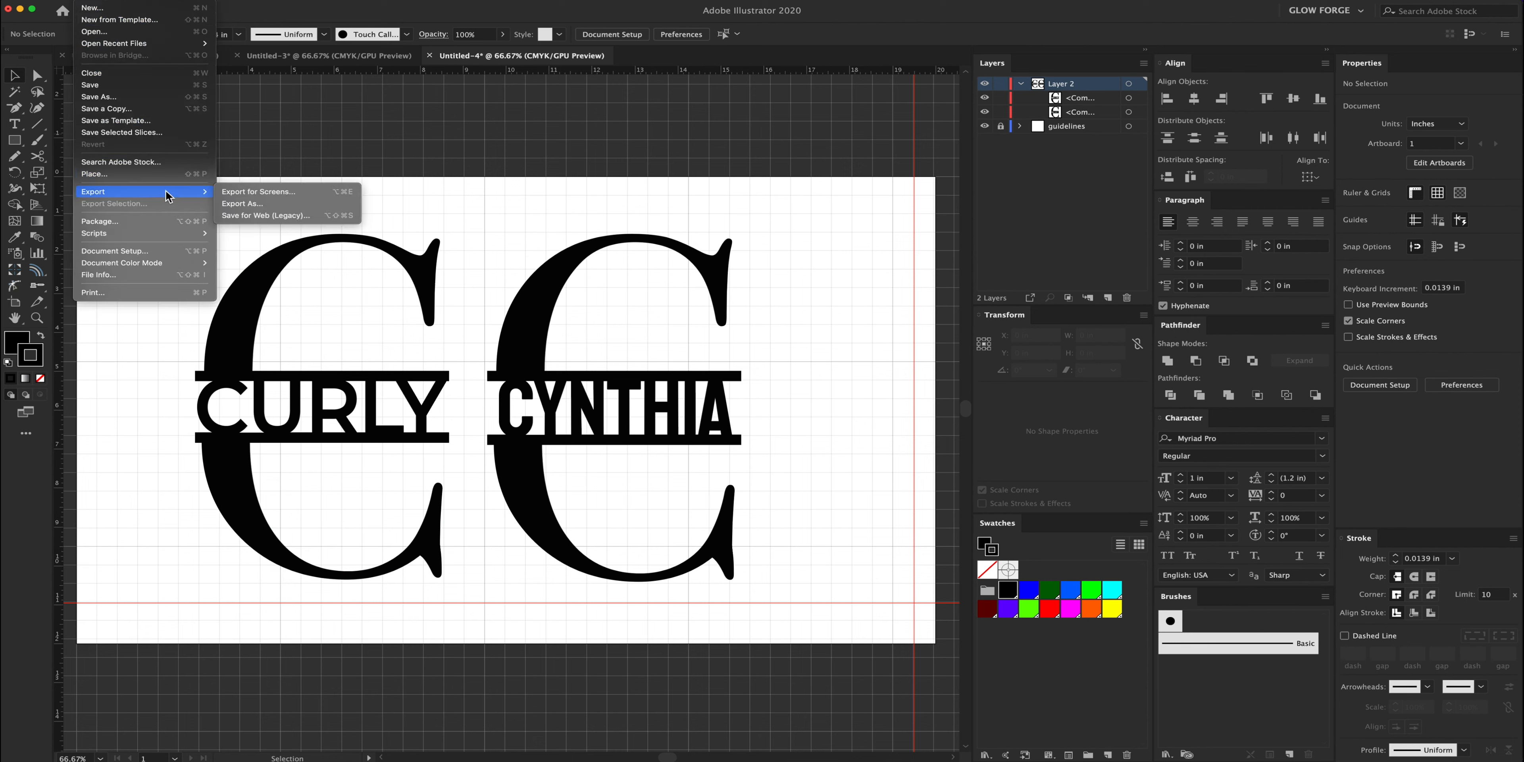
pyautogui.click(242, 204)
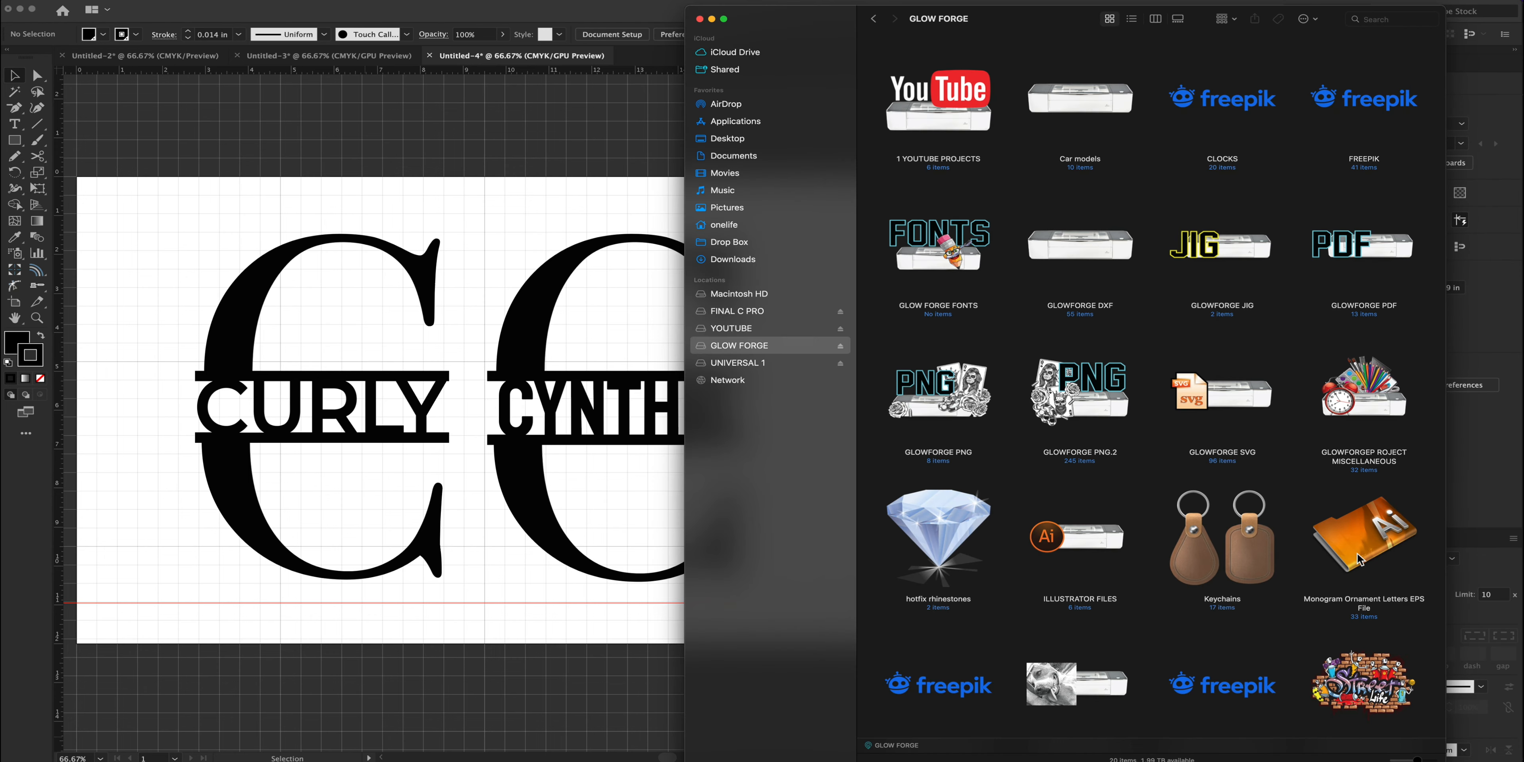
# In Finder, go into the Monogram Ornament Letters EPS File folder on the GLOW FORGE drive and open CURLY.svg.
pyautogui.doubleClick(1350, 542)
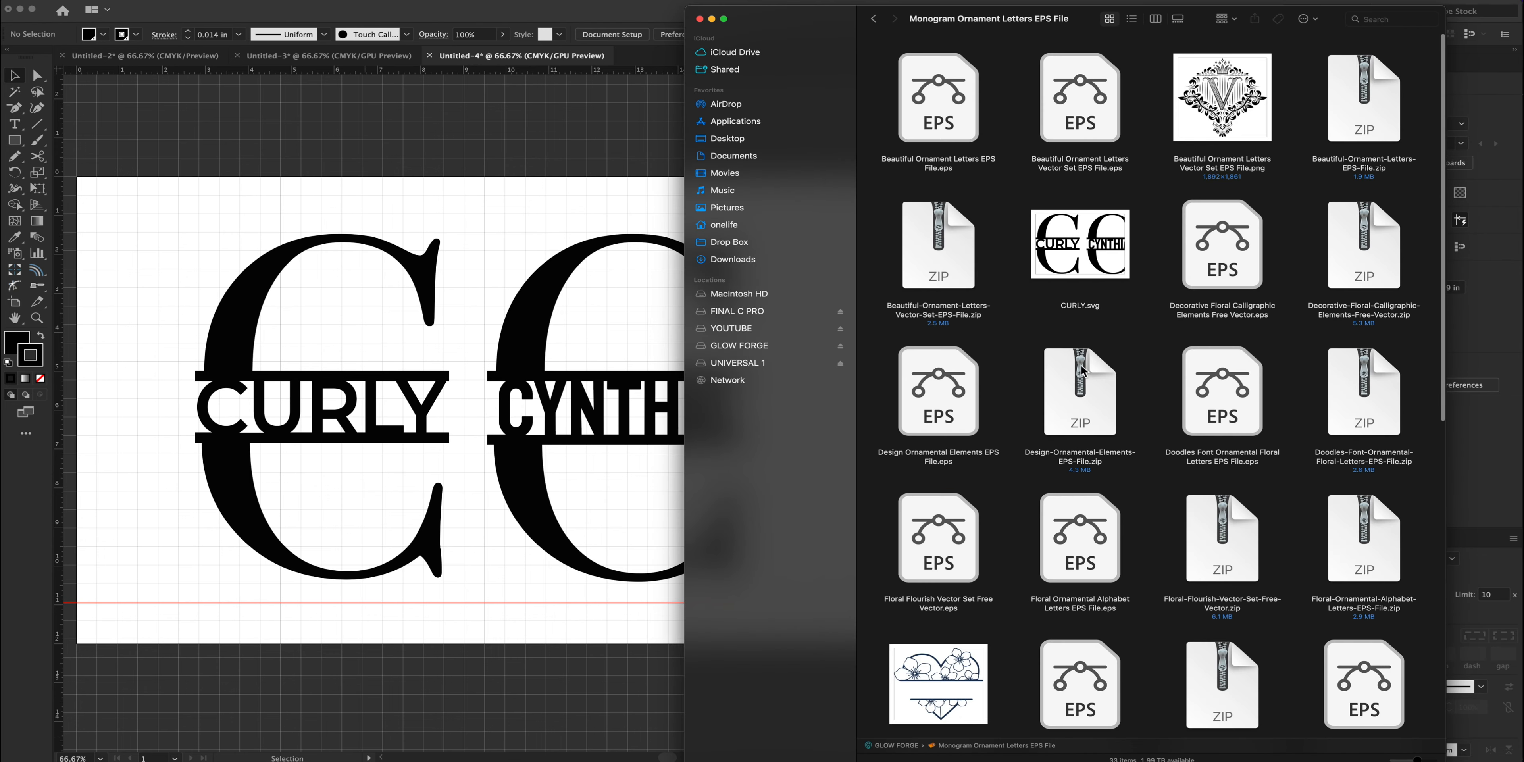
pyautogui.doubleClick(1090, 262)
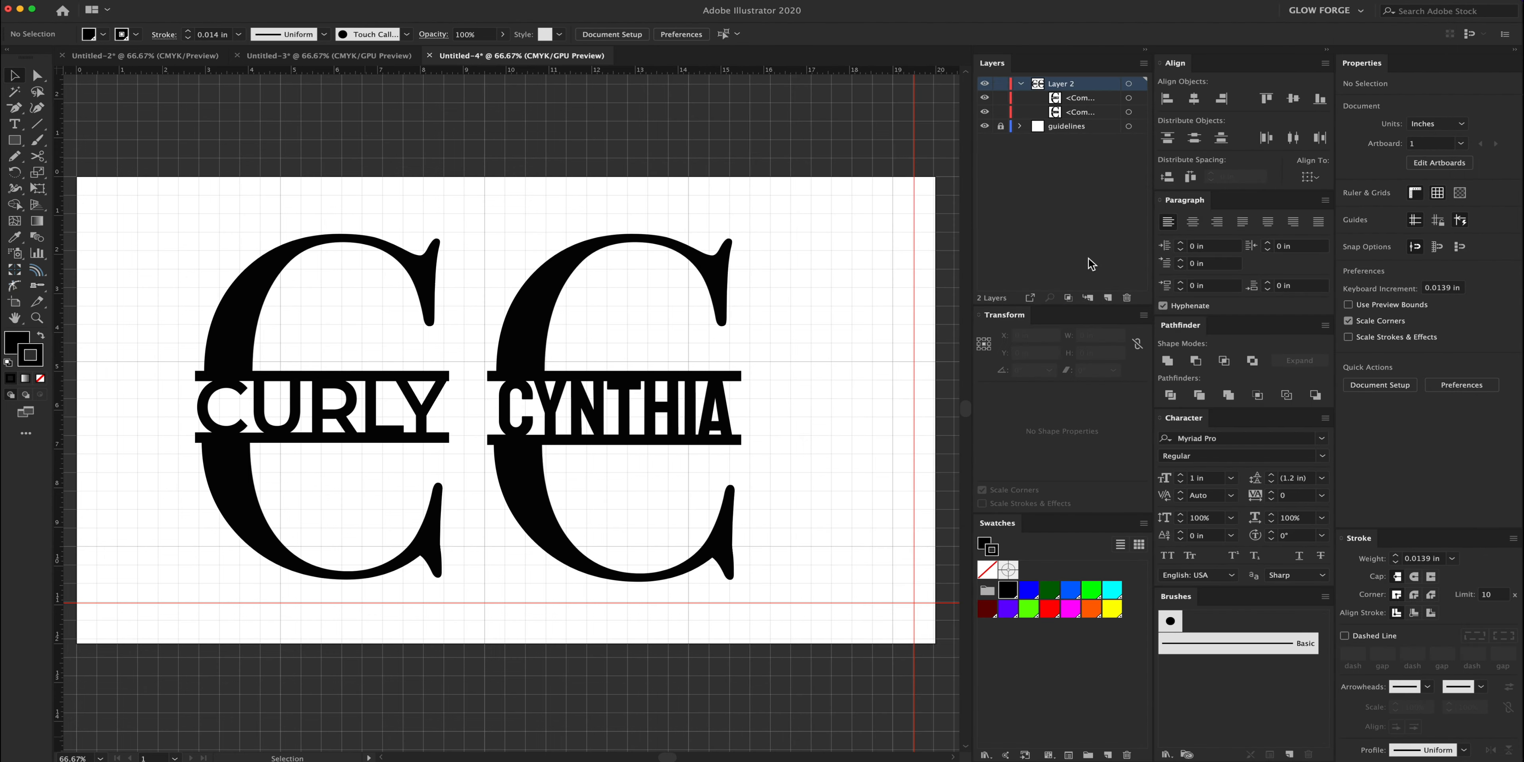